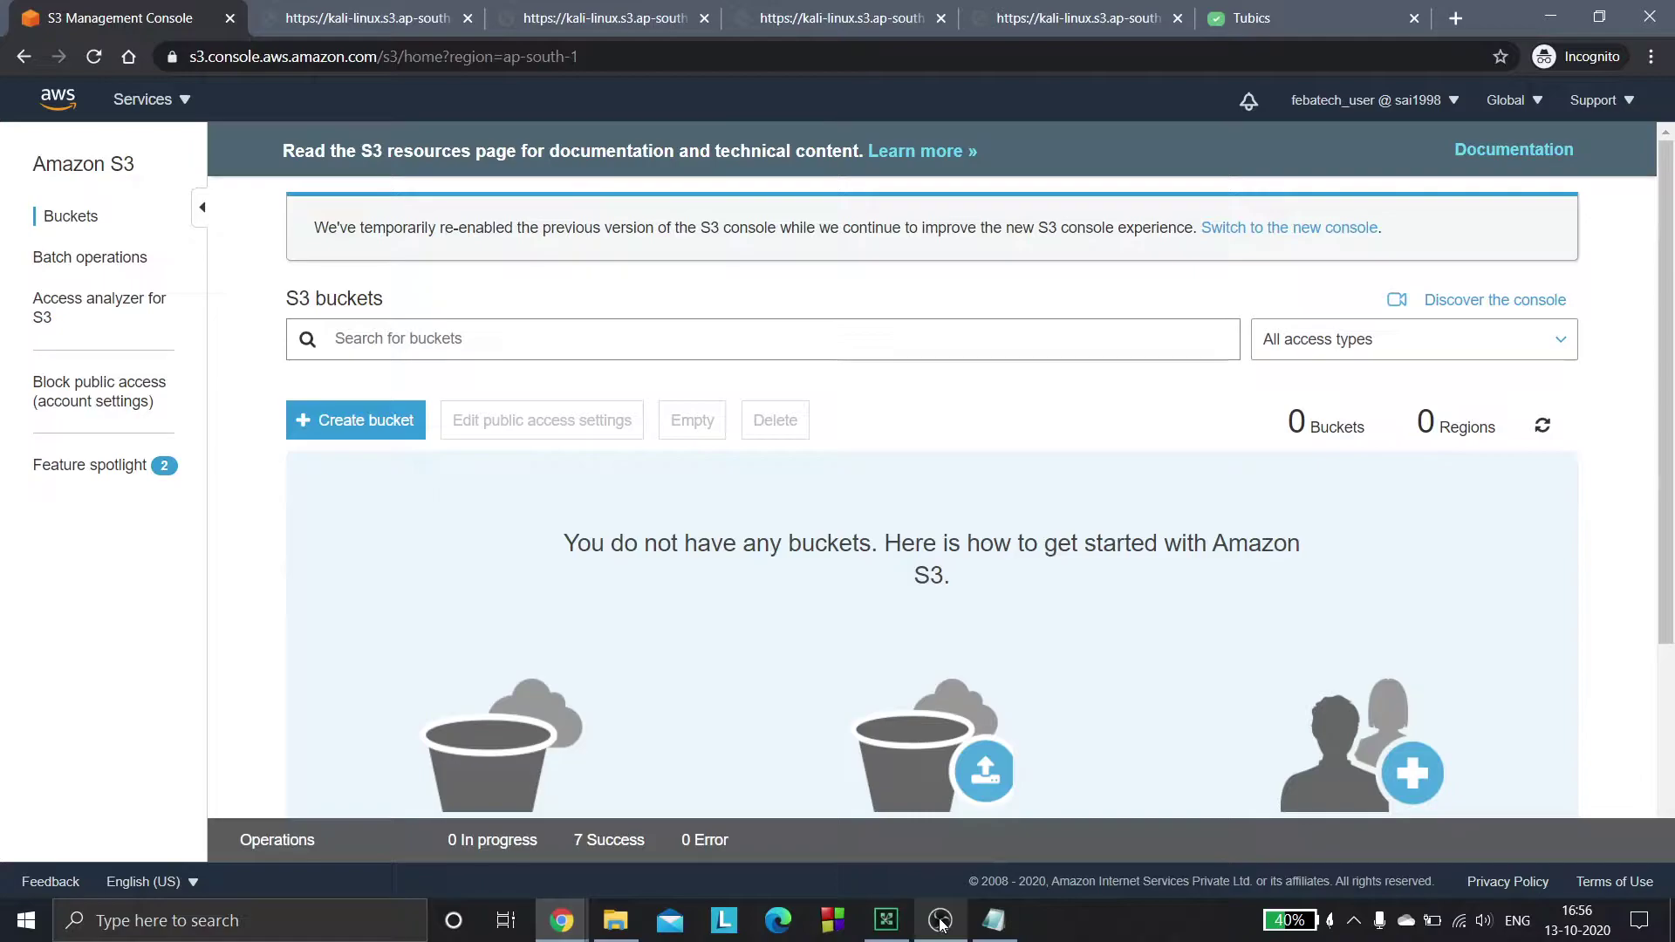
Step: Start a new S3 bucket named kali-linux in Asia Pacific (Mumbai), keeping the default configuration options
click(361, 418)
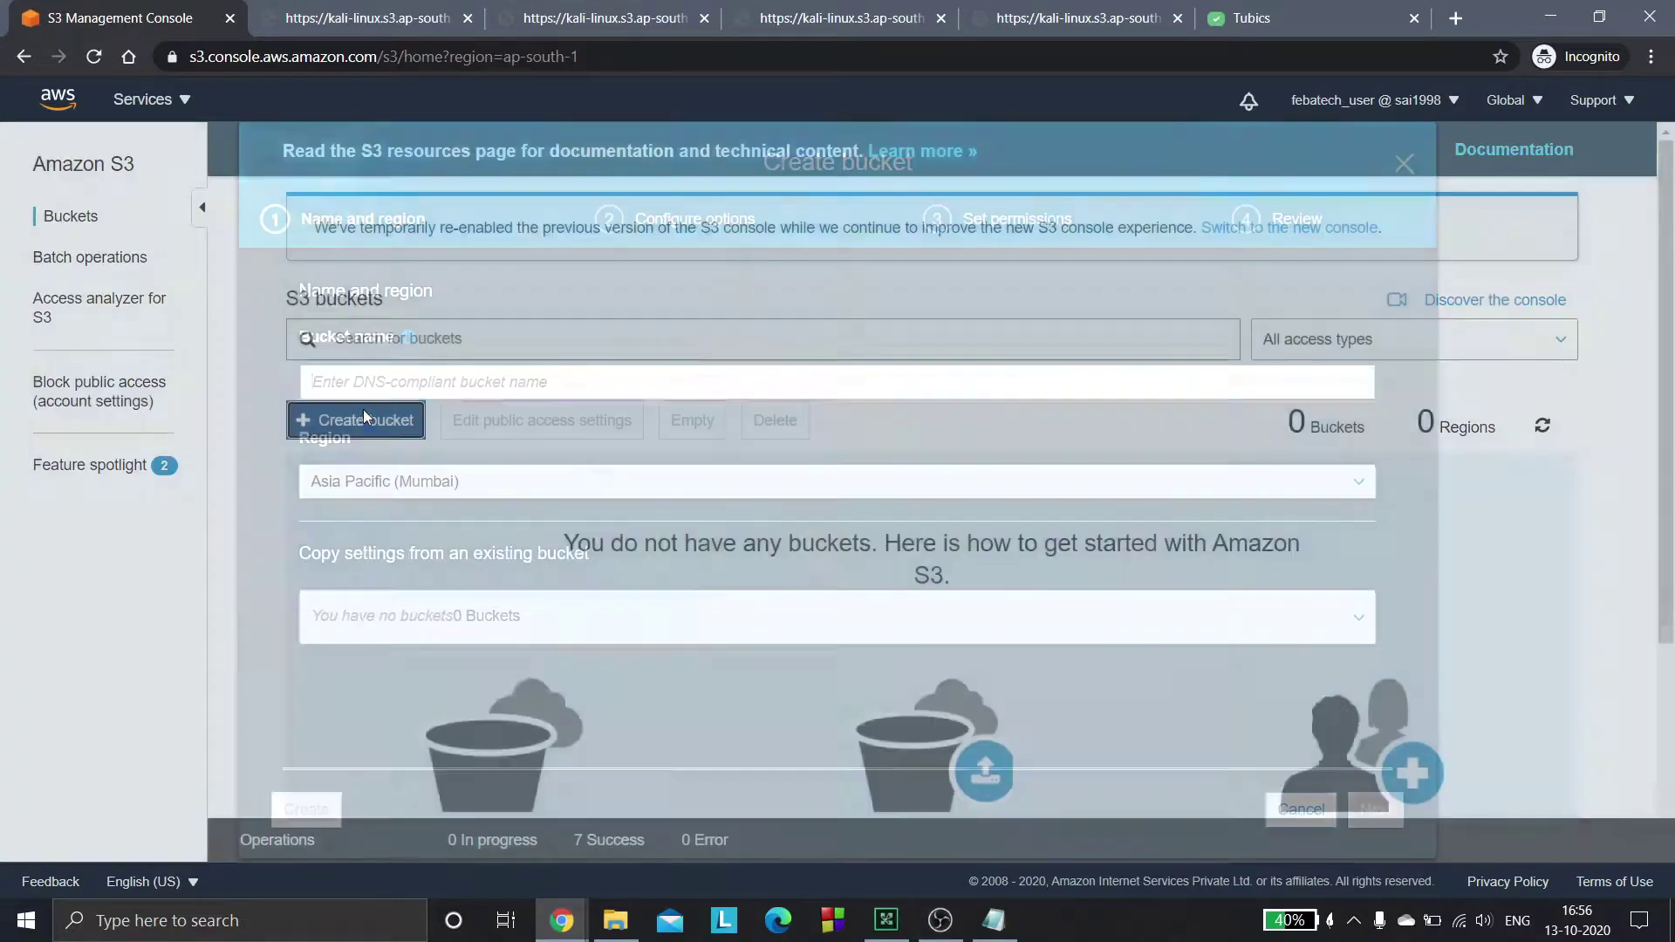
text(kali-linux)
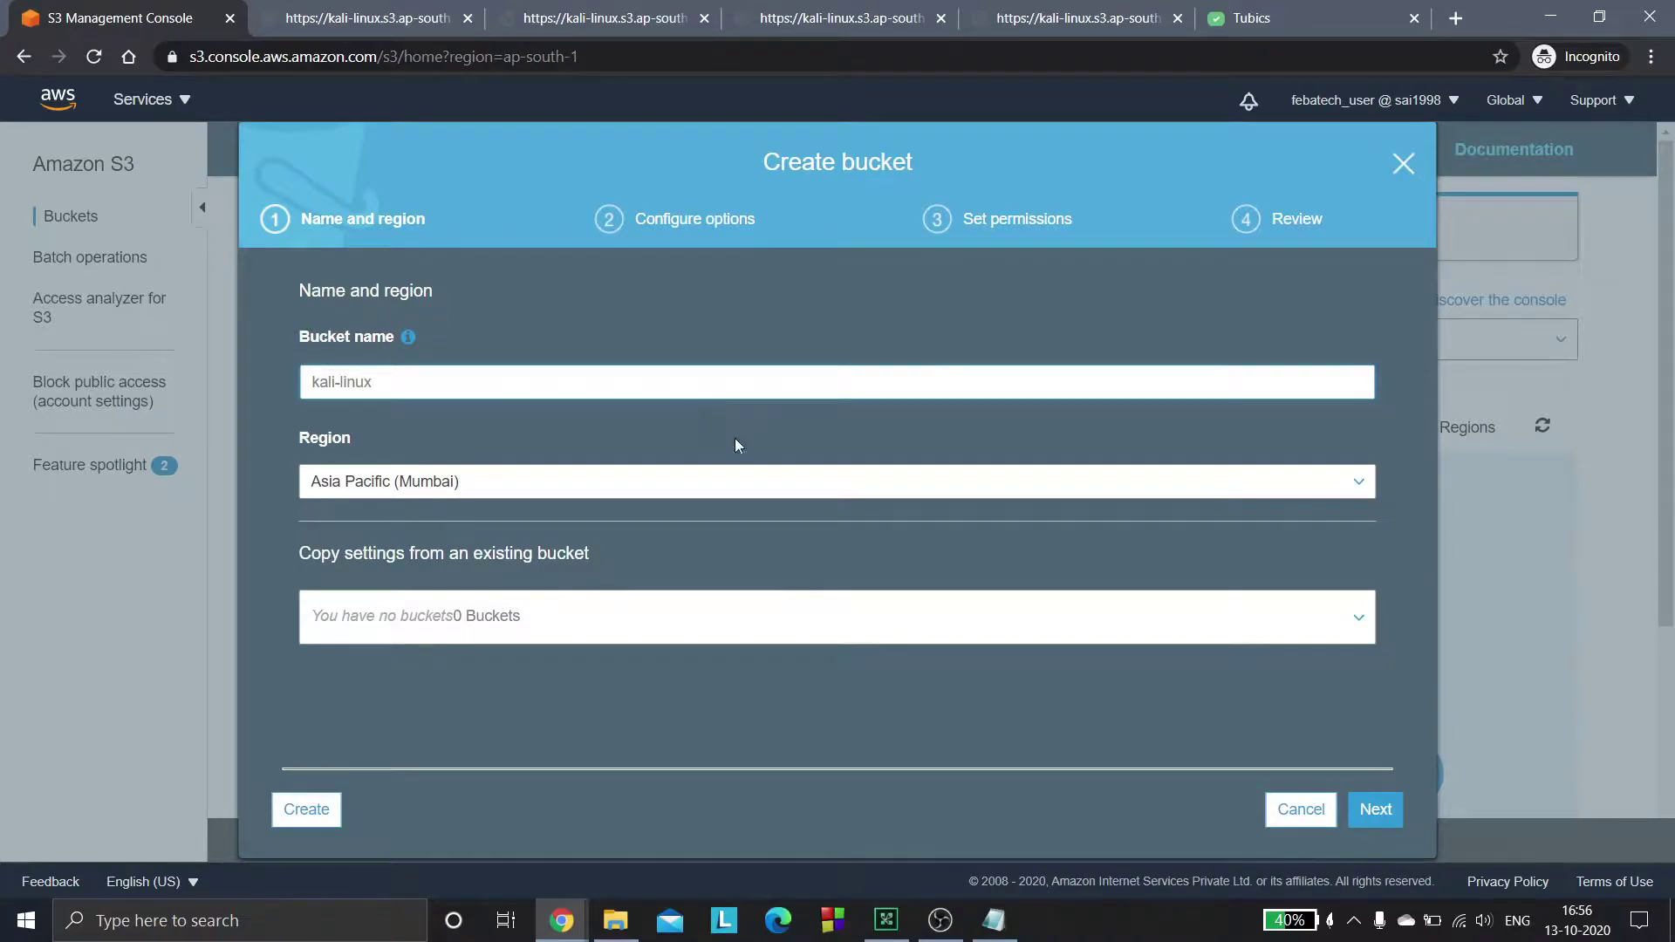
click(1376, 809)
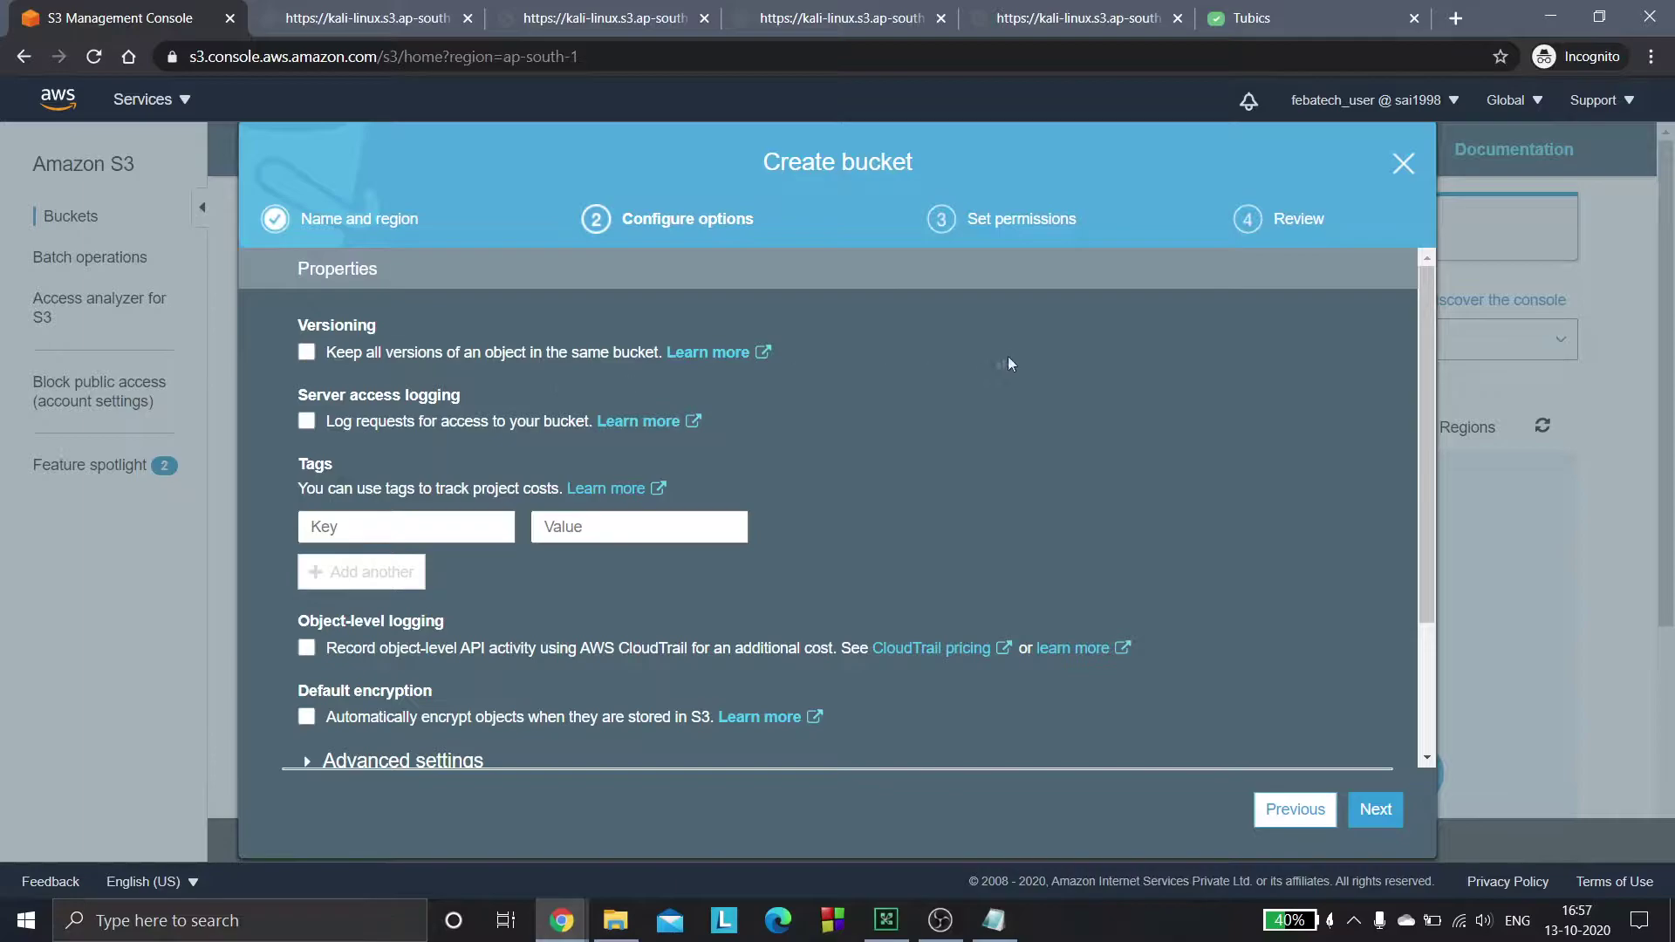
drag(1431, 336, 1427, 467)
click(1363, 810)
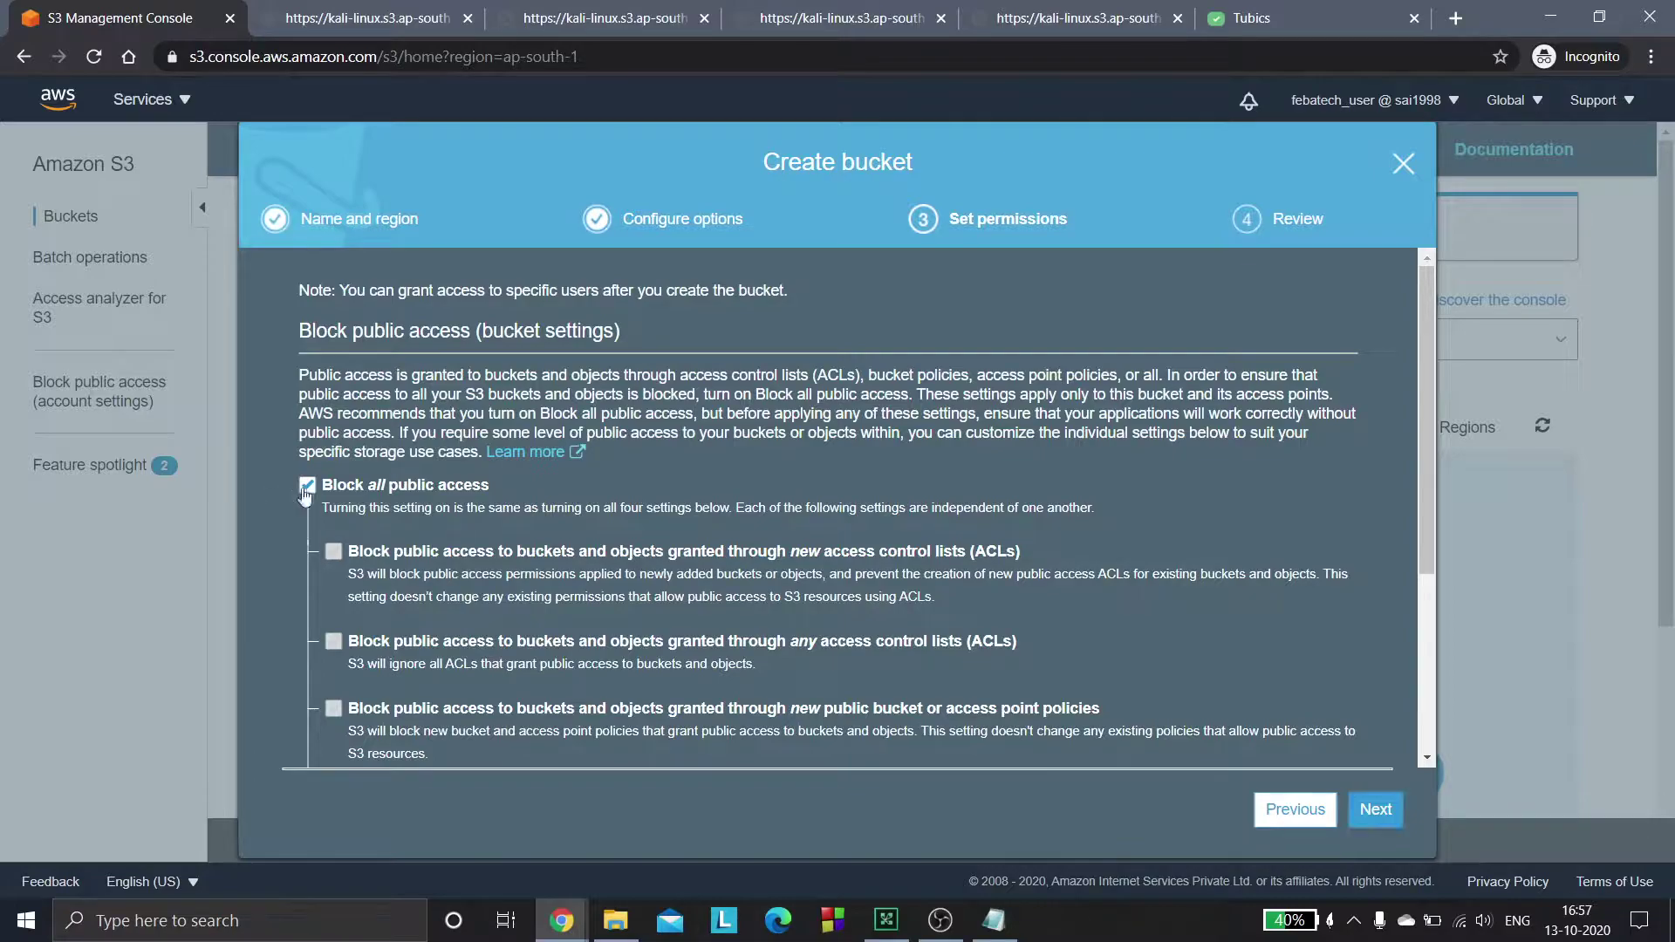
Step: Turn off Block all public access, acknowledge the public access risk, and create the bucket
click(297, 489)
scroll(515, 526, down, 3)
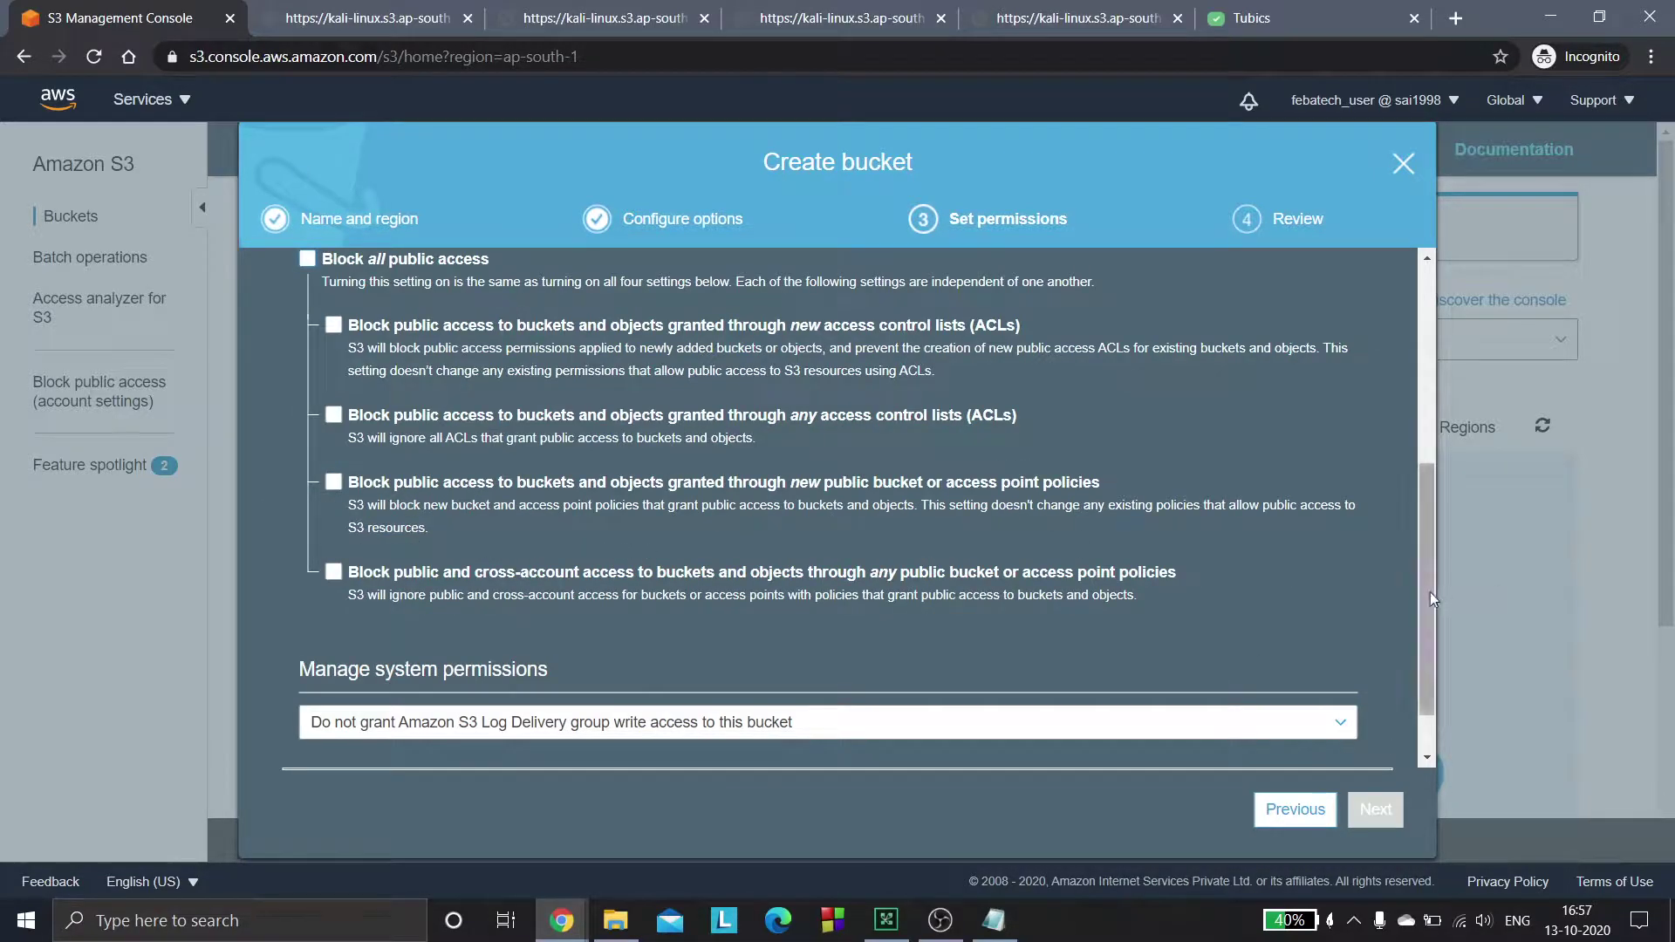
drag(1431, 592, 1430, 343)
click(384, 598)
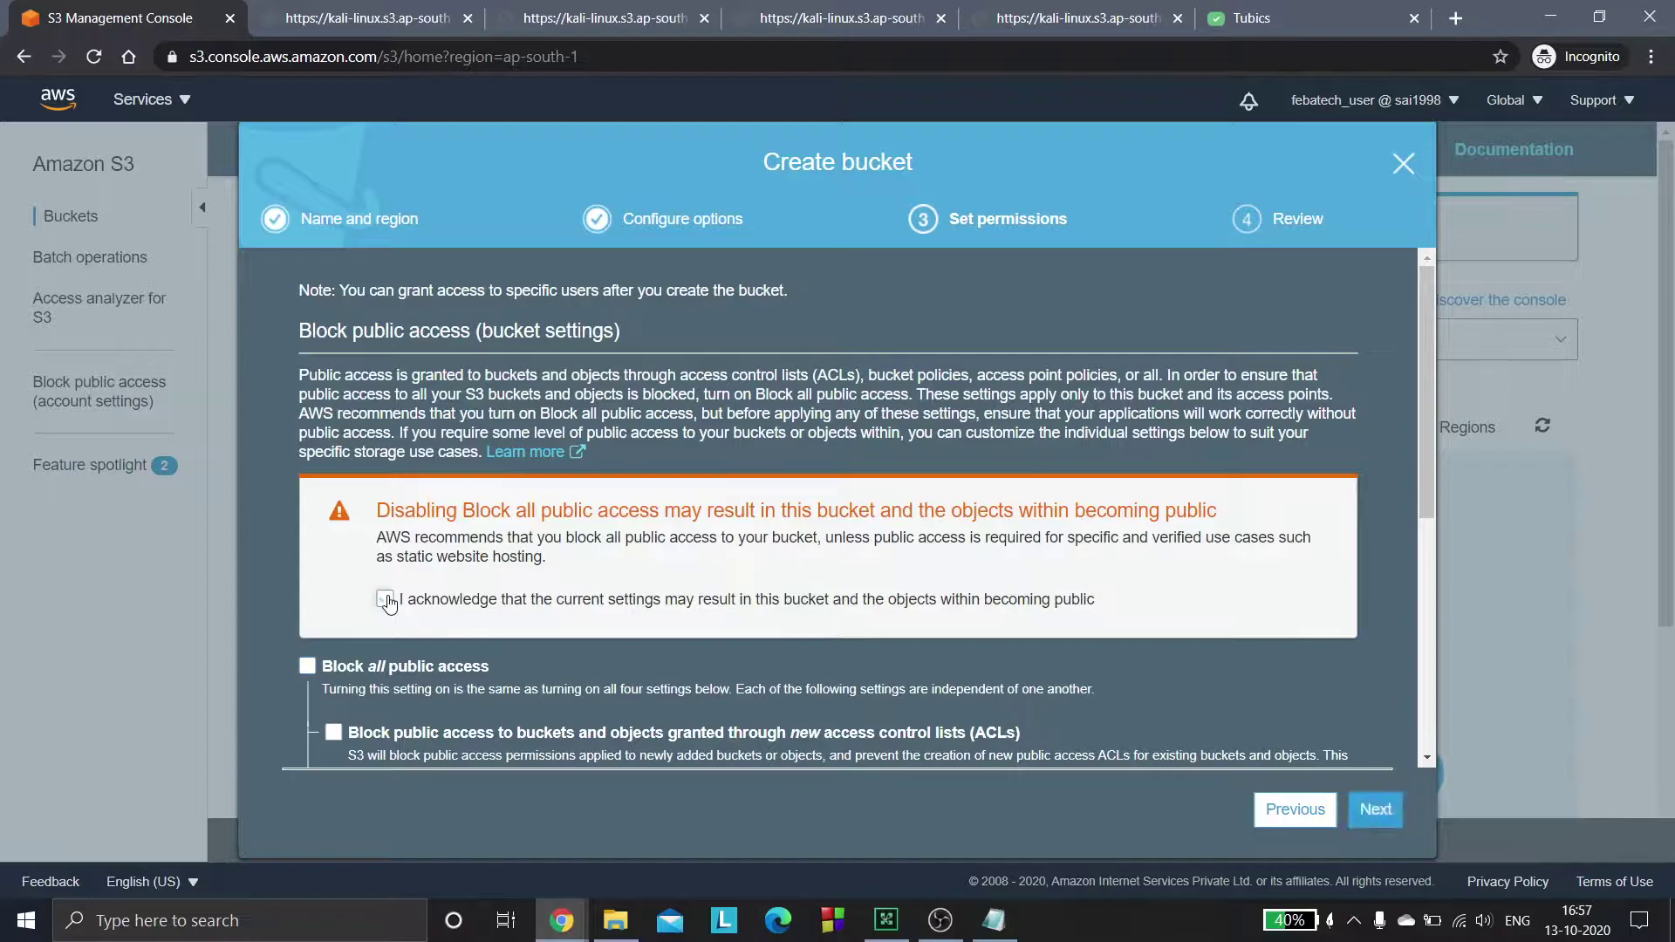
scroll(1427, 333, down, 5)
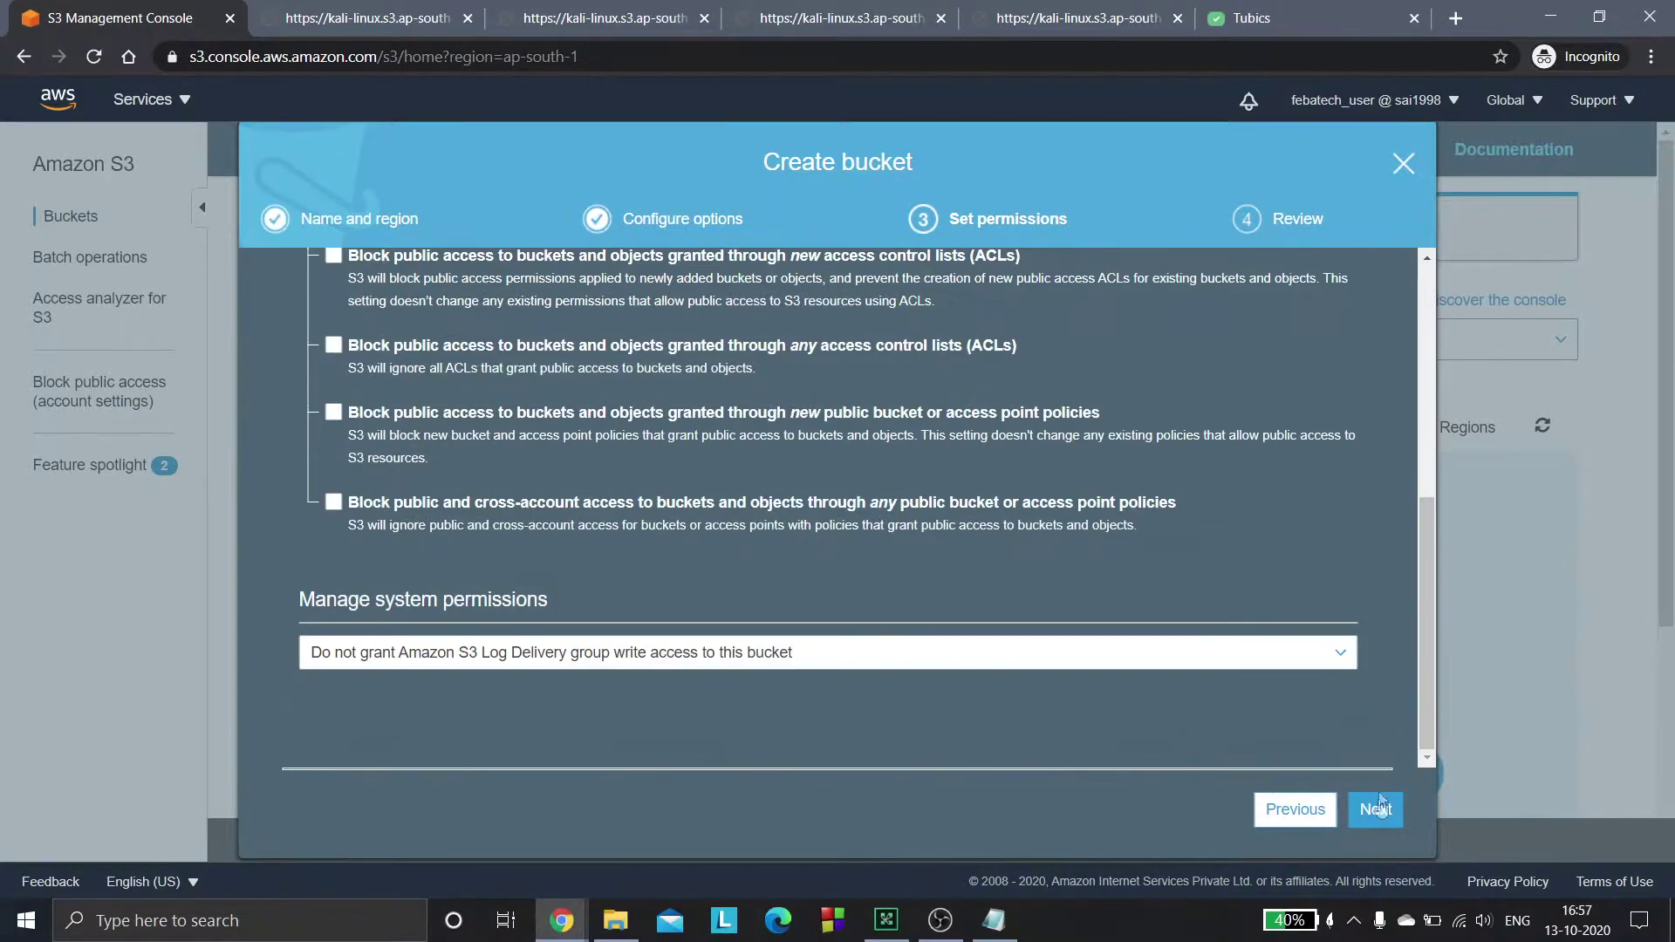
click(1375, 809)
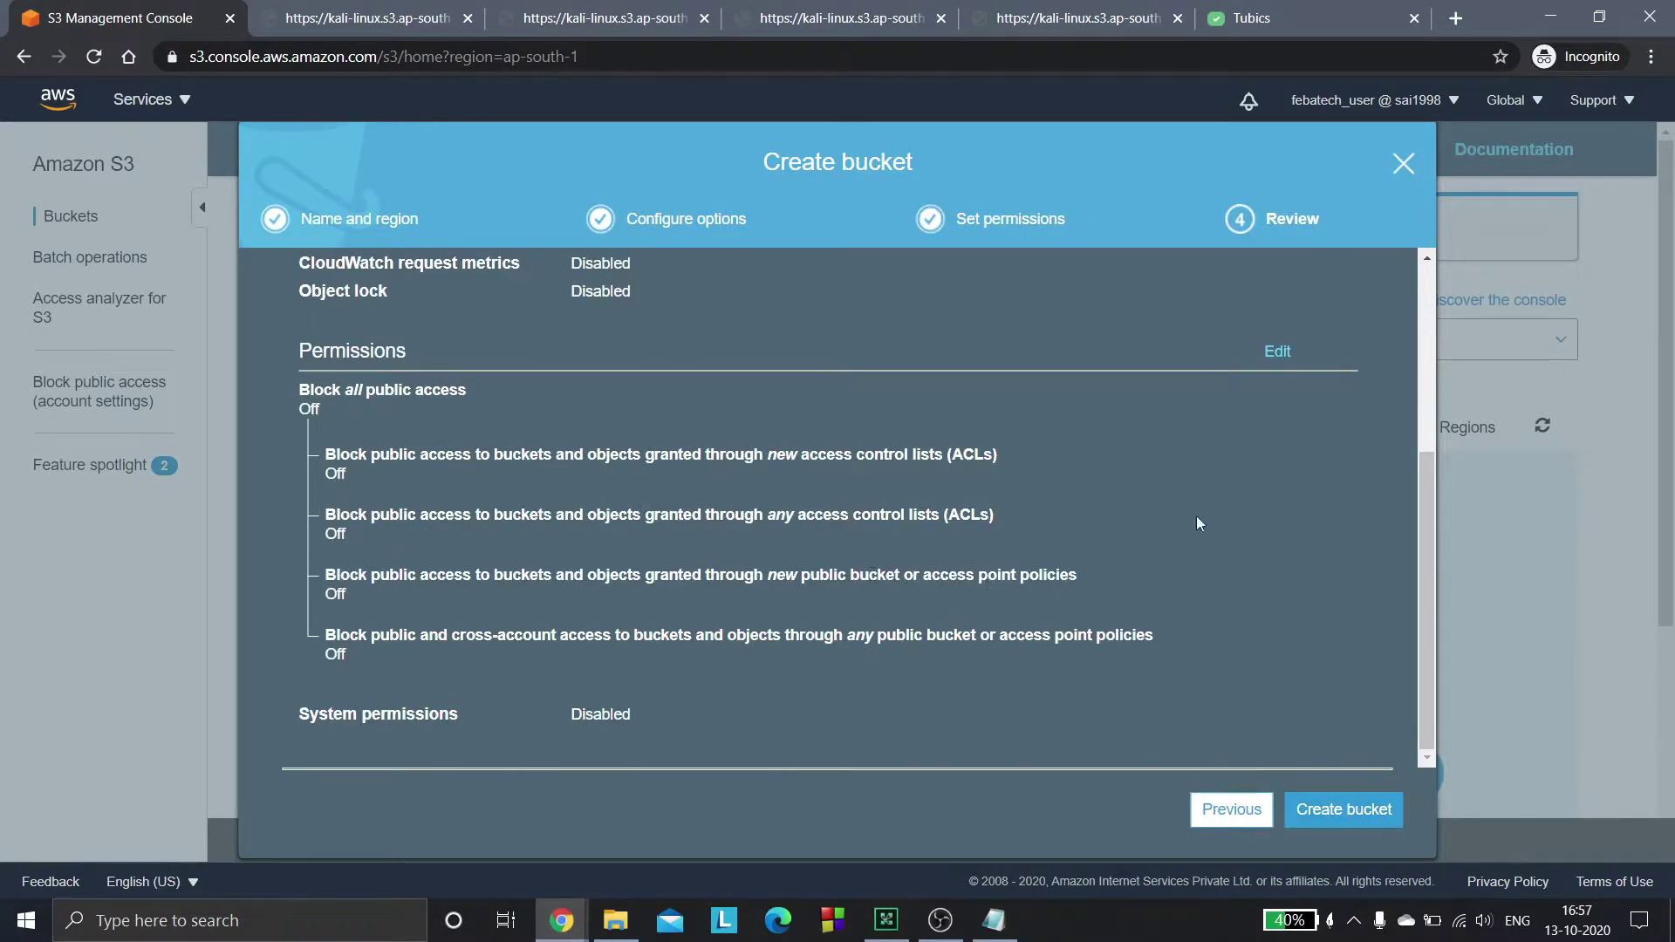
drag(1416, 468, 1373, 743)
click(1339, 808)
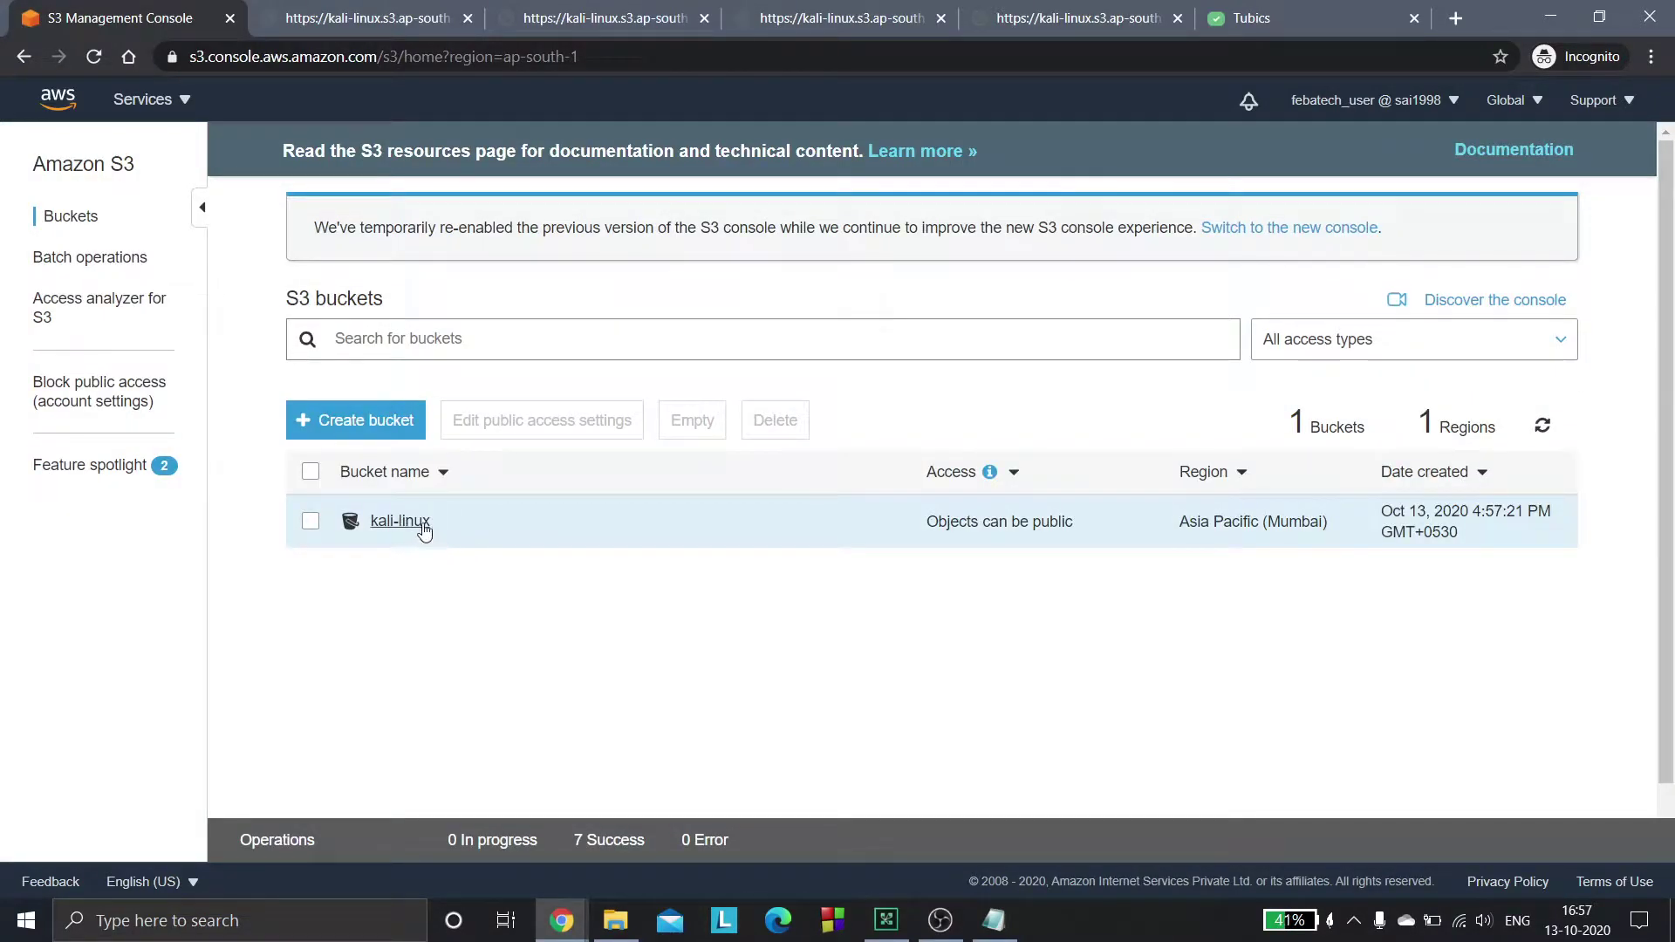
Step: Open the kali-linux bucket and check the text of the Hello file in Notepad
click(400, 520)
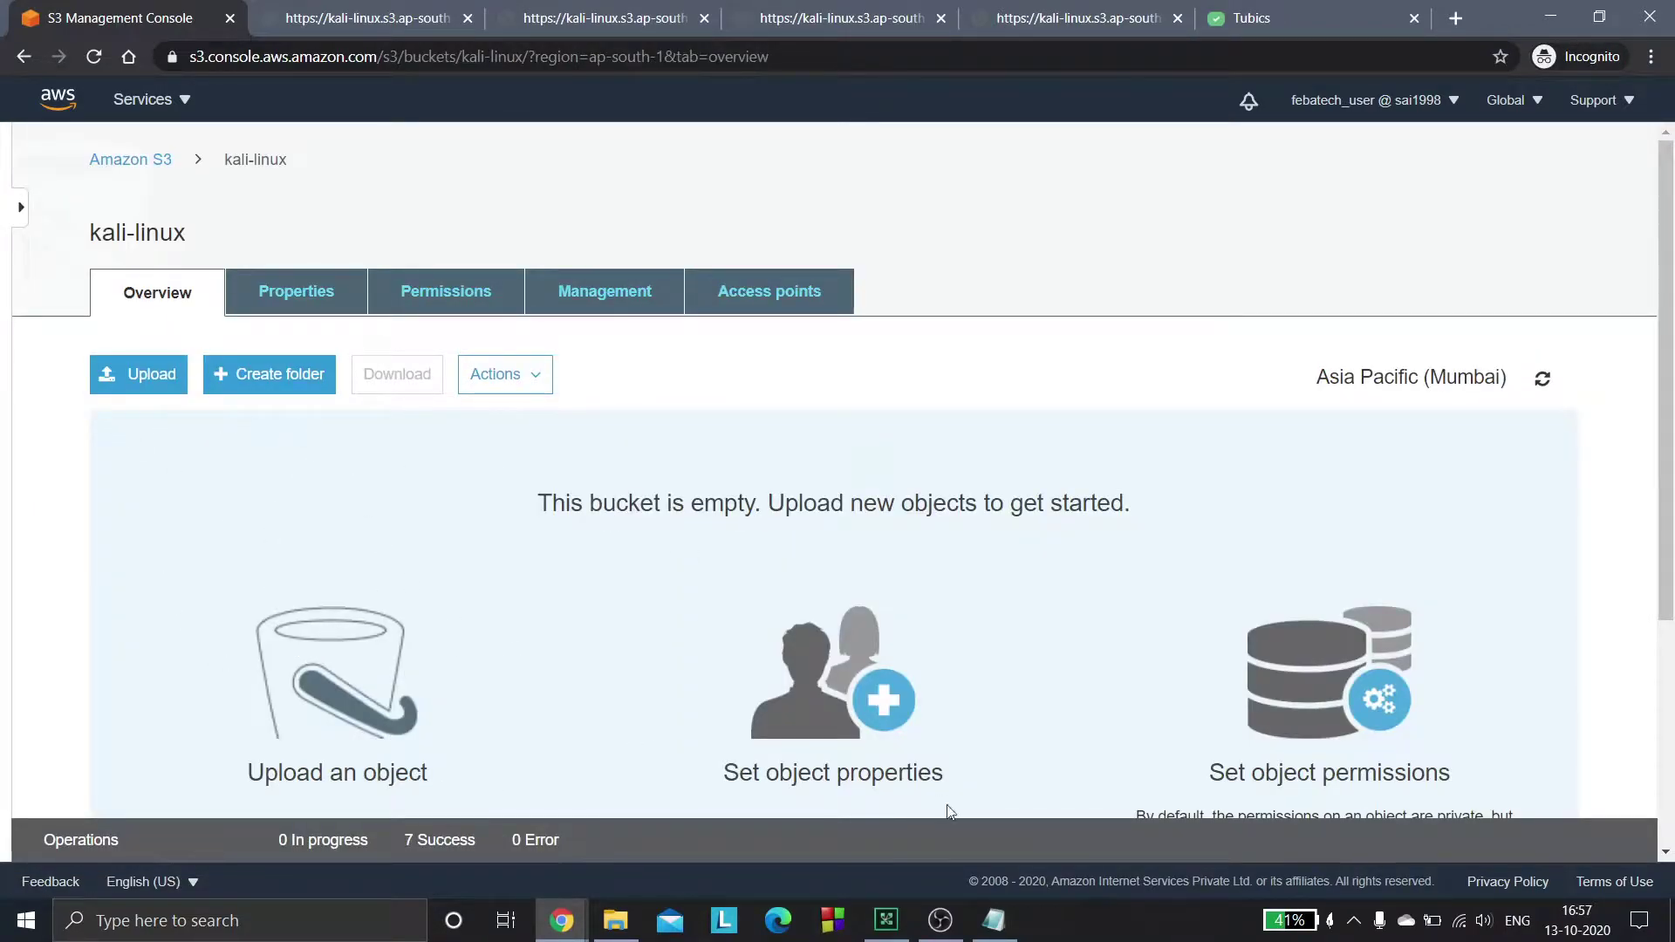
click(981, 918)
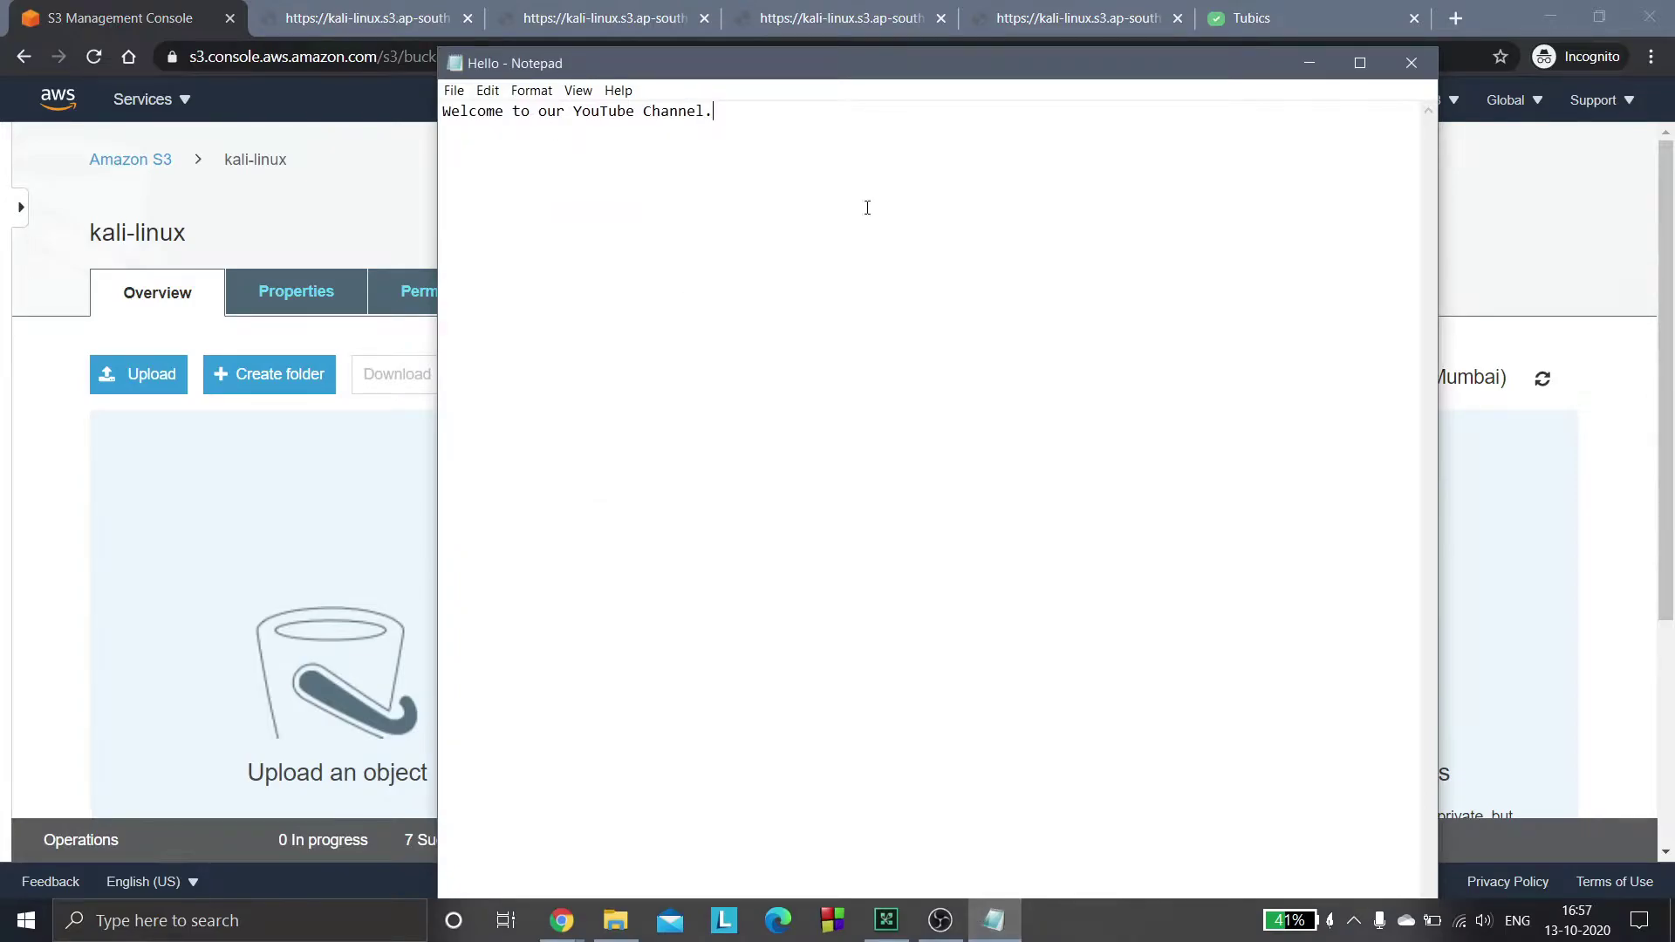
drag(726, 121, 456, 120)
click(777, 296)
click(1302, 61)
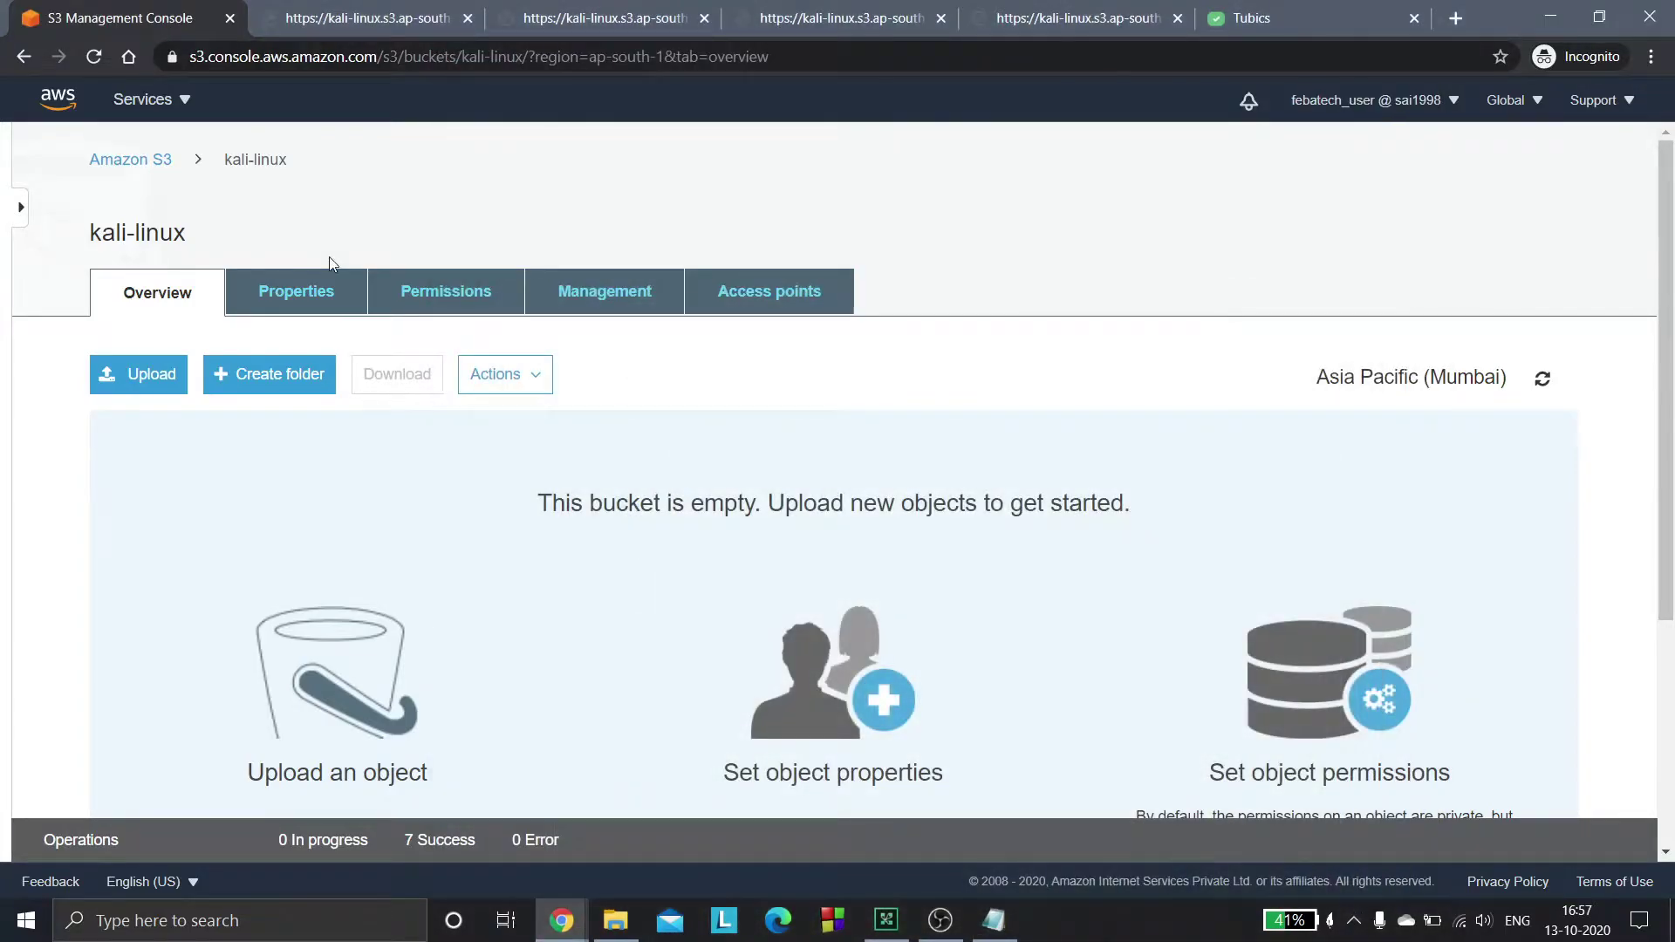
Step: Upload the Hello text file from the Desktop to the kali-linux bucket with default permissions and properties
click(162, 397)
click(833, 623)
click(834, 636)
click(269, 538)
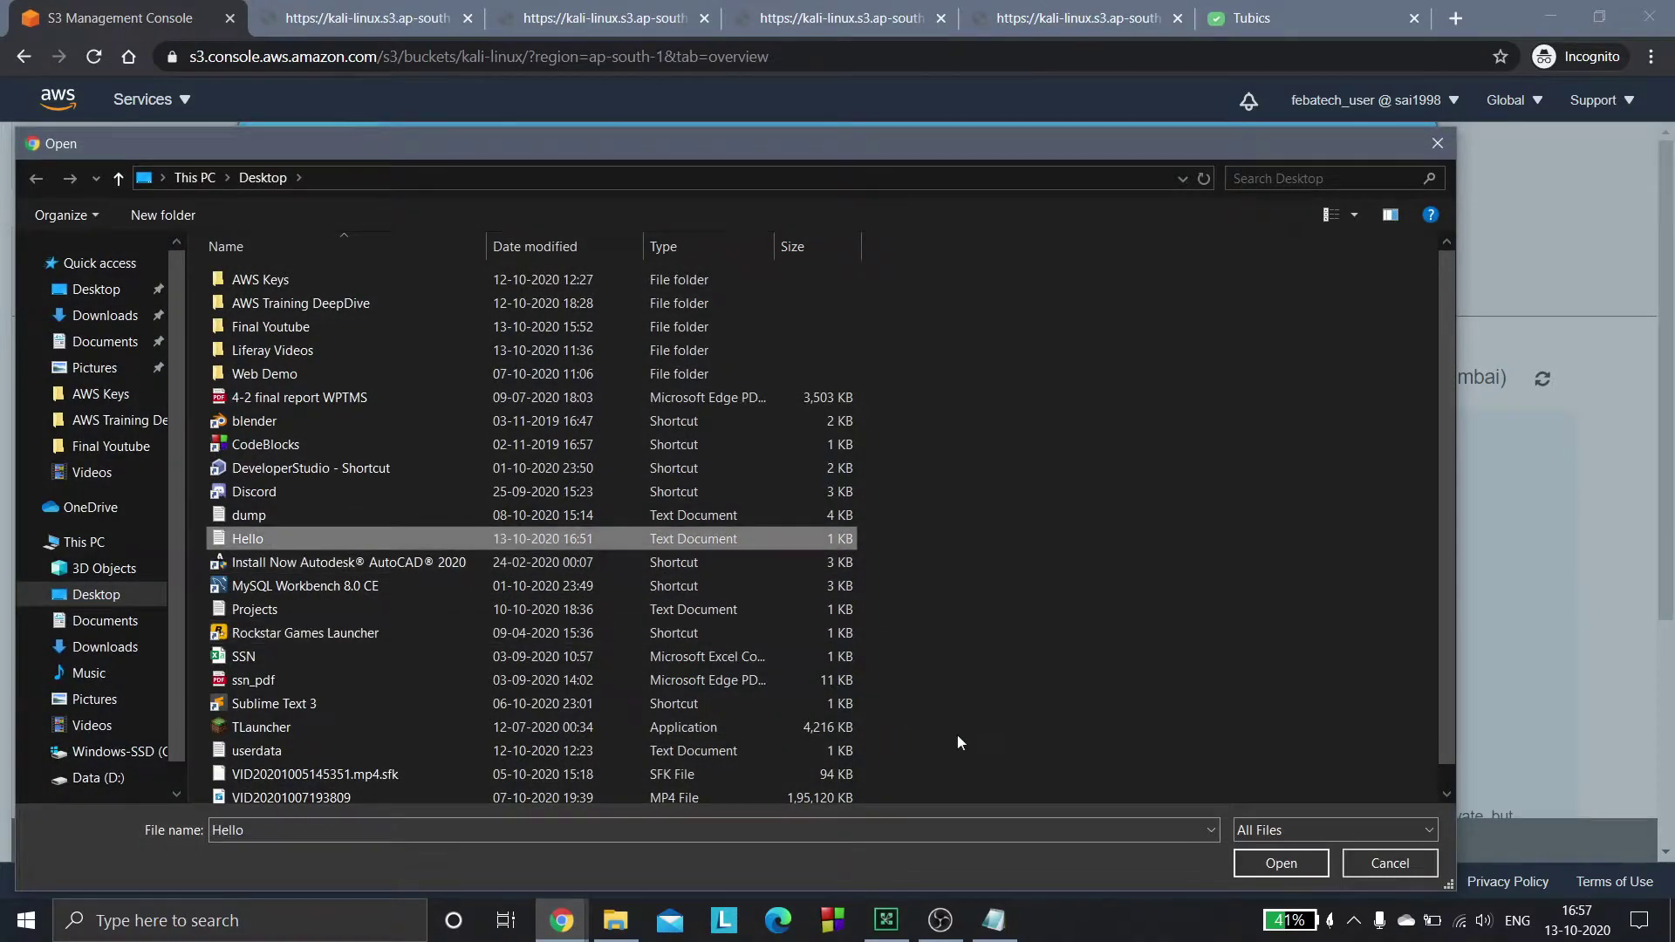
click(1280, 863)
click(1375, 810)
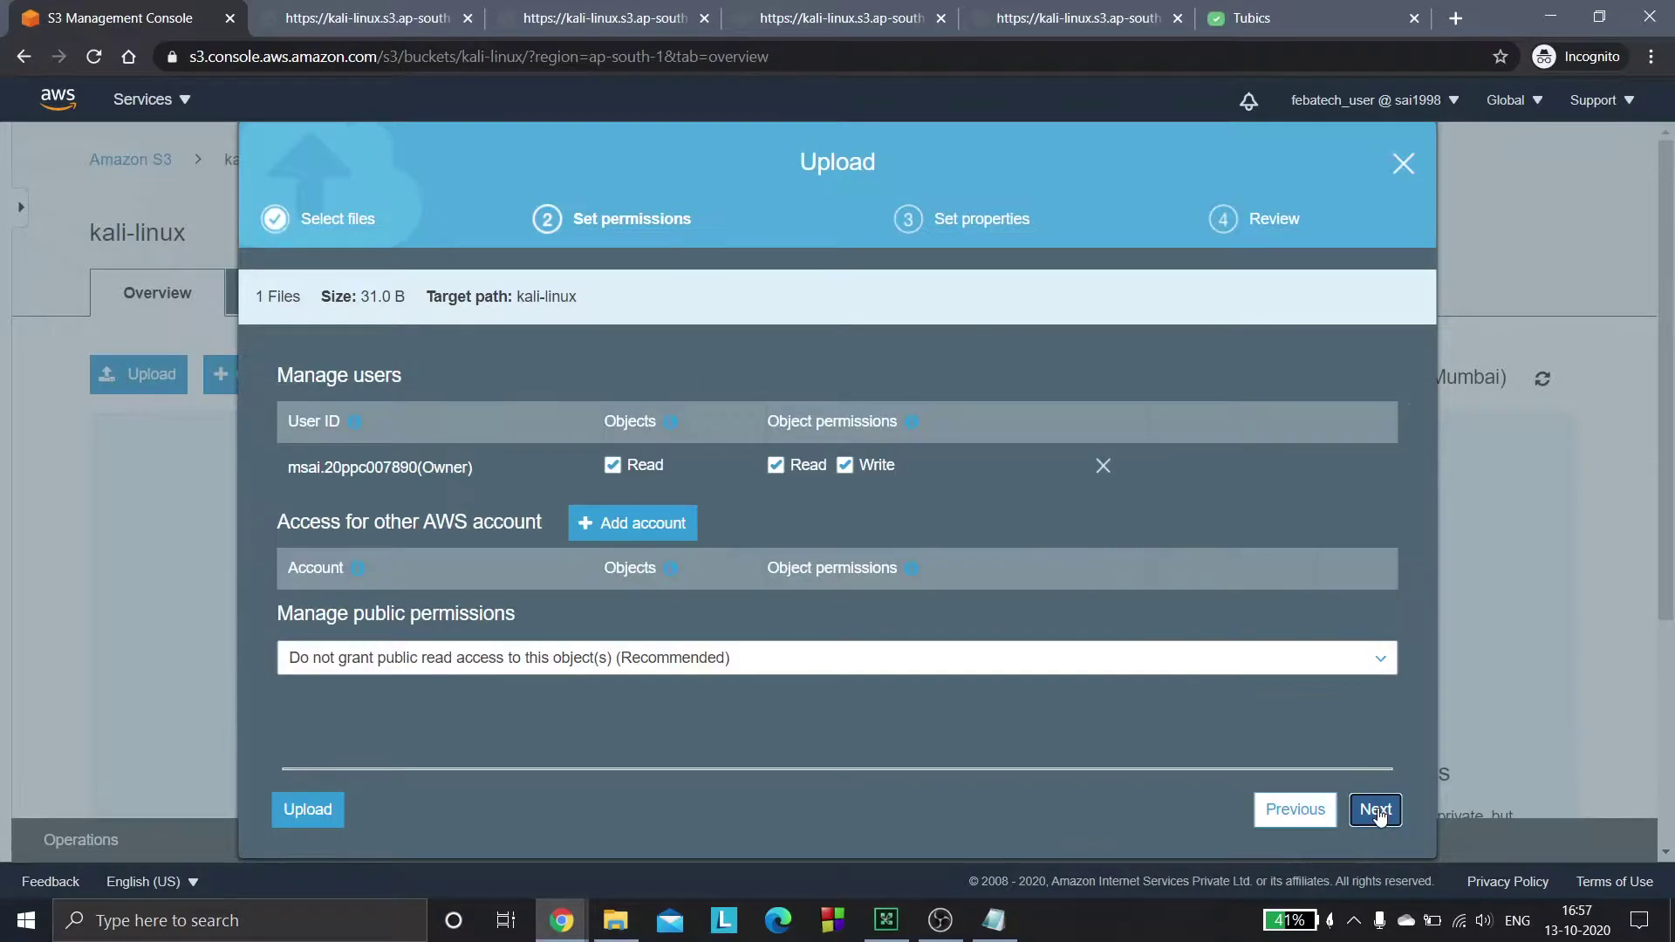
click(1376, 811)
click(1377, 810)
click(1378, 811)
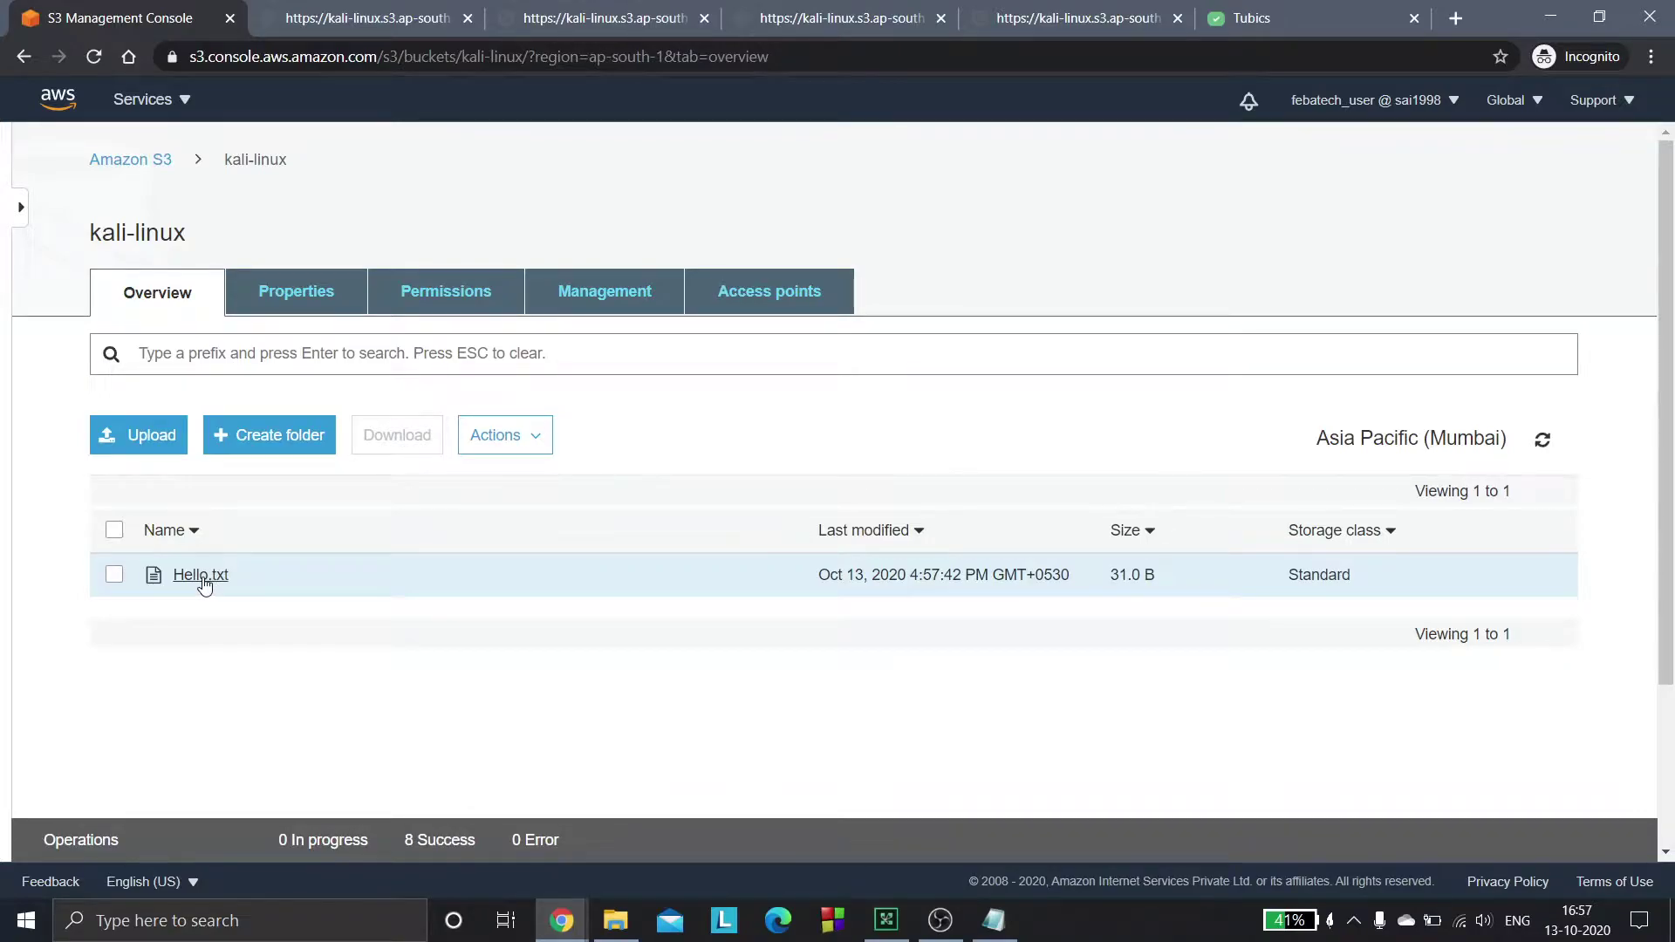
Step: Make the uploaded Hello.txt object public and open its object URL in a new browser tab
click(205, 577)
click(429, 367)
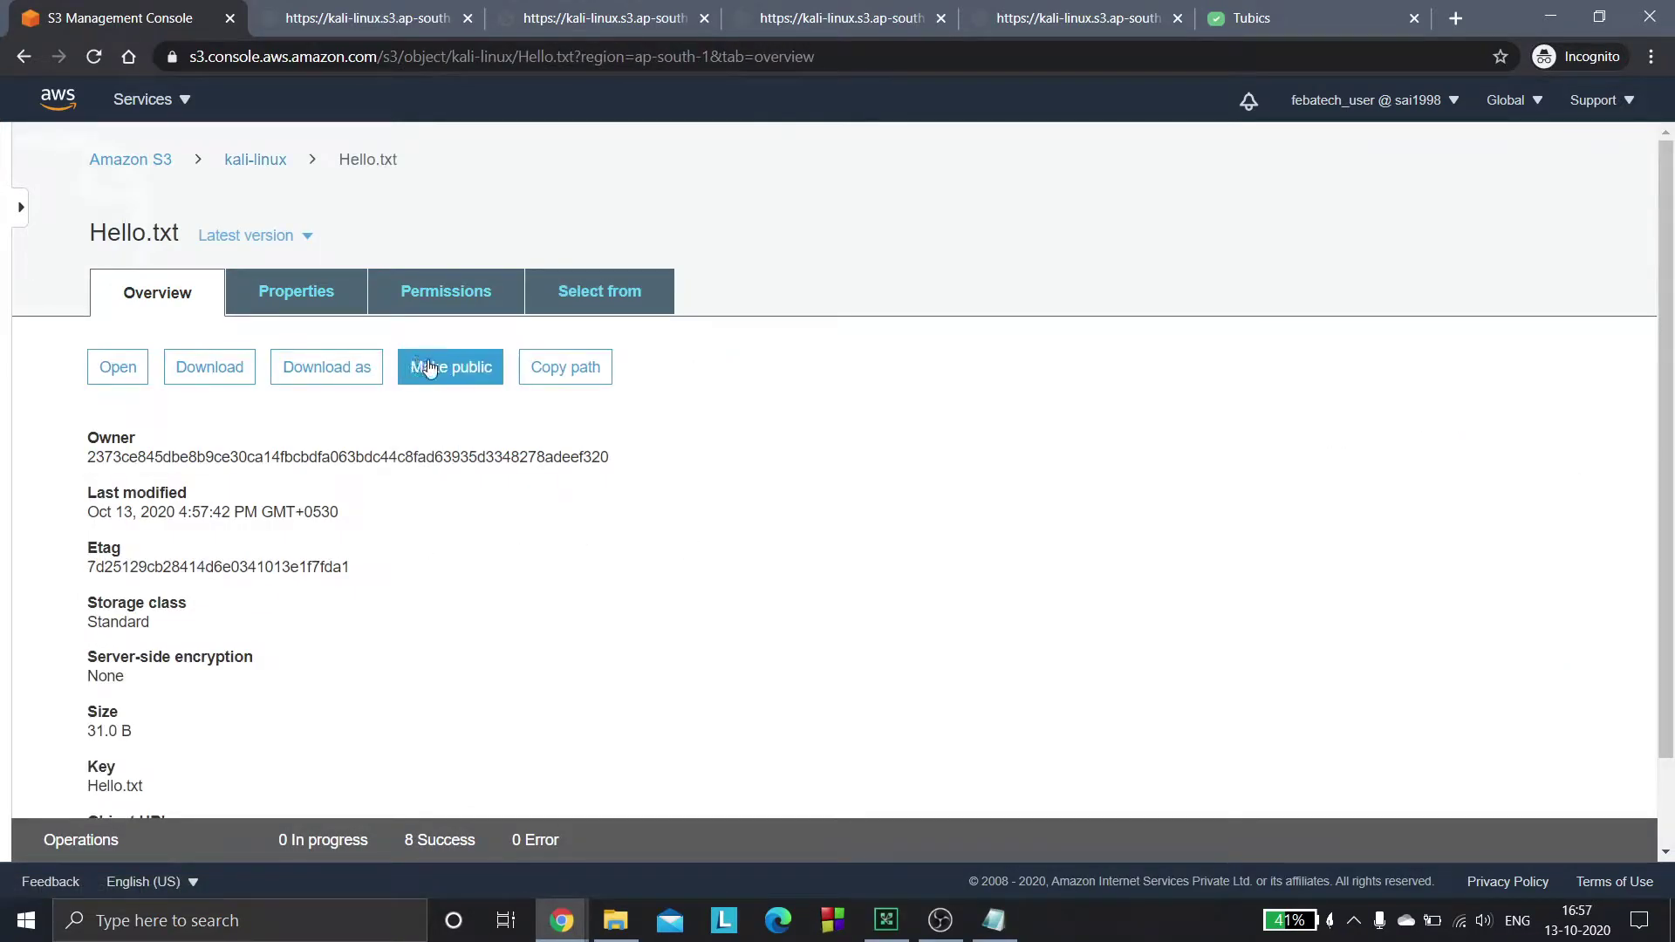
scroll(1134, 610, down, 3)
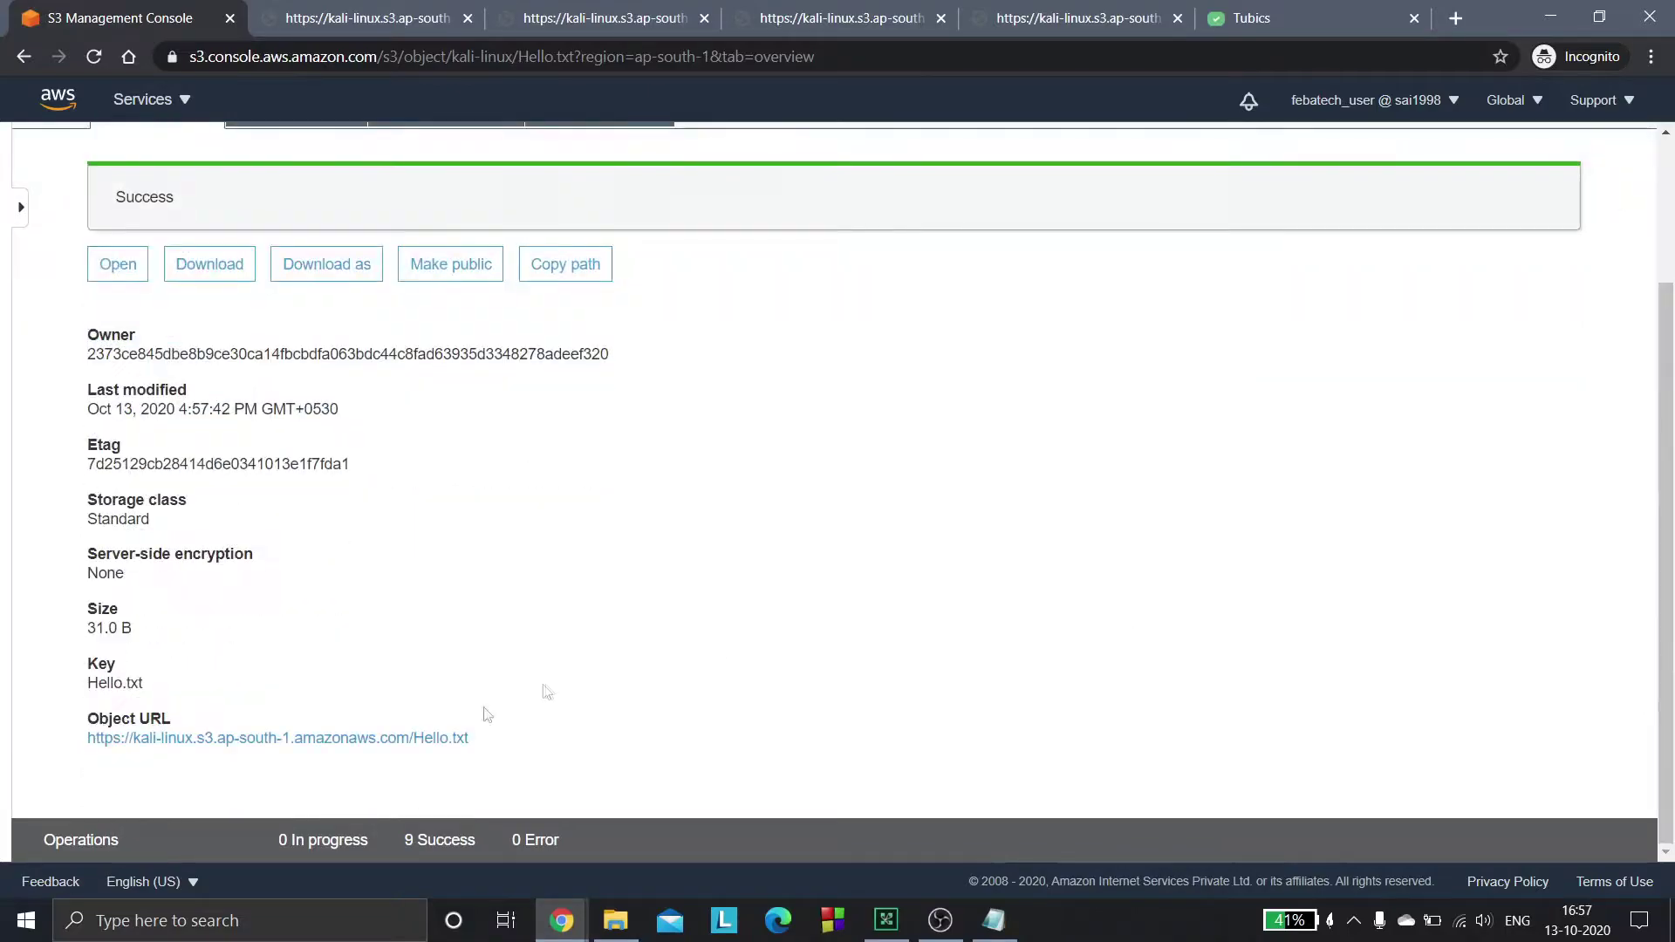
right_click(332, 755)
click(411, 572)
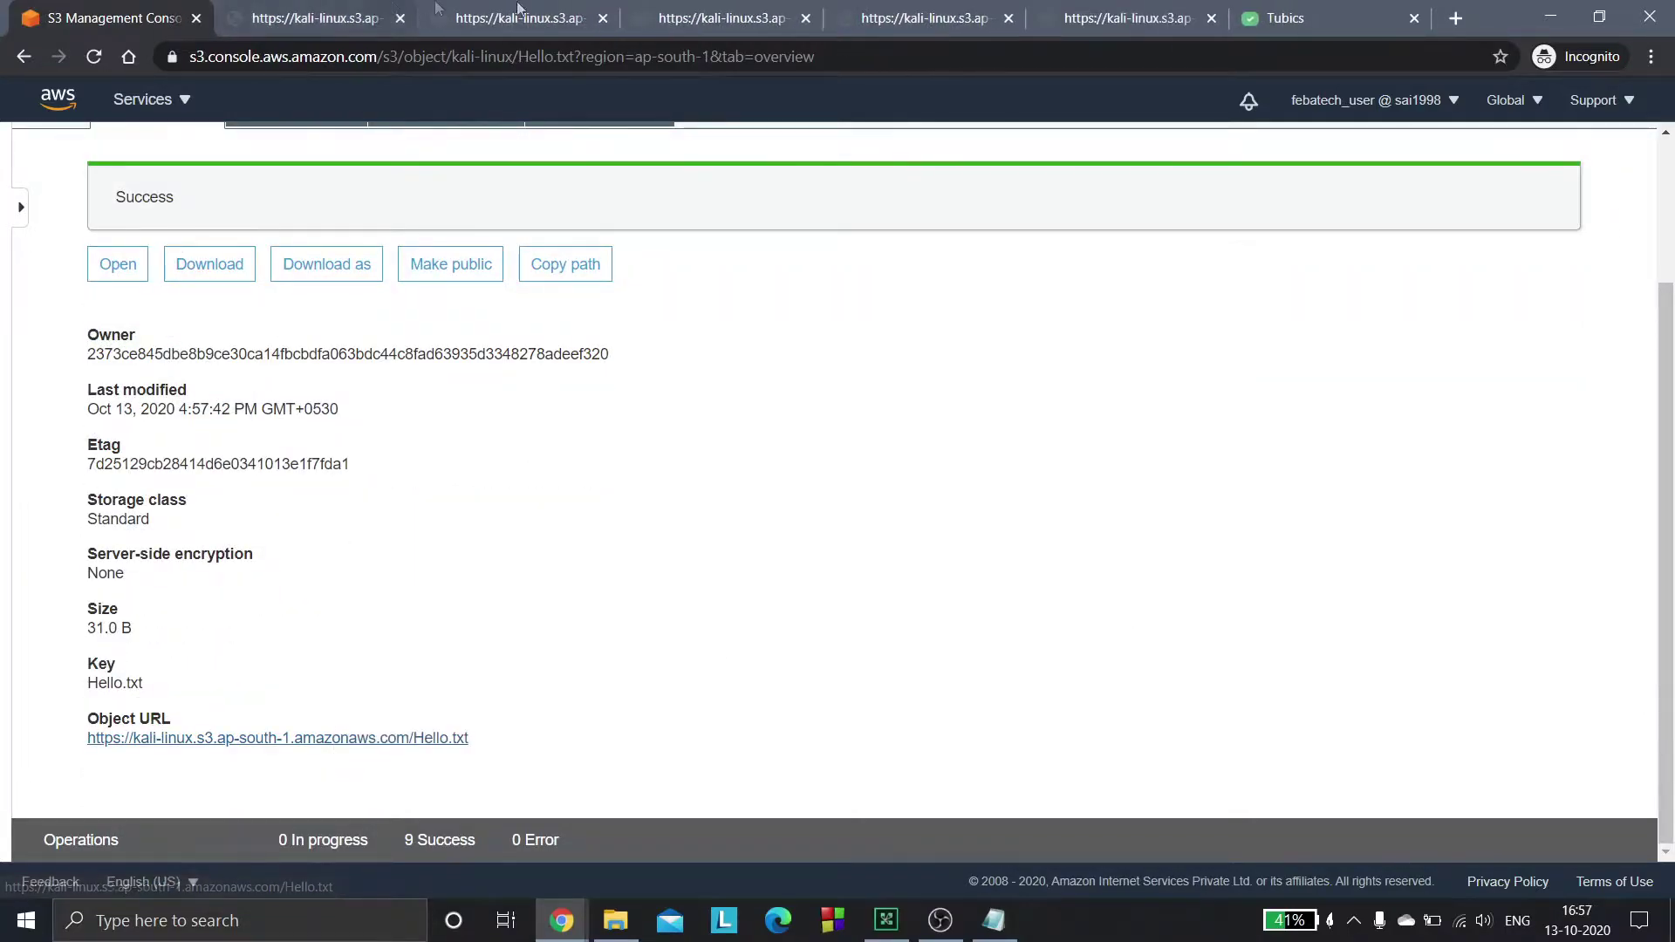
Step: Close the surplus kali-linux object tabs and read the Hello.txt text in the remaining one
click(400, 19)
click(401, 18)
click(400, 18)
click(400, 19)
click(401, 19)
drag(299, 93, 27, 95)
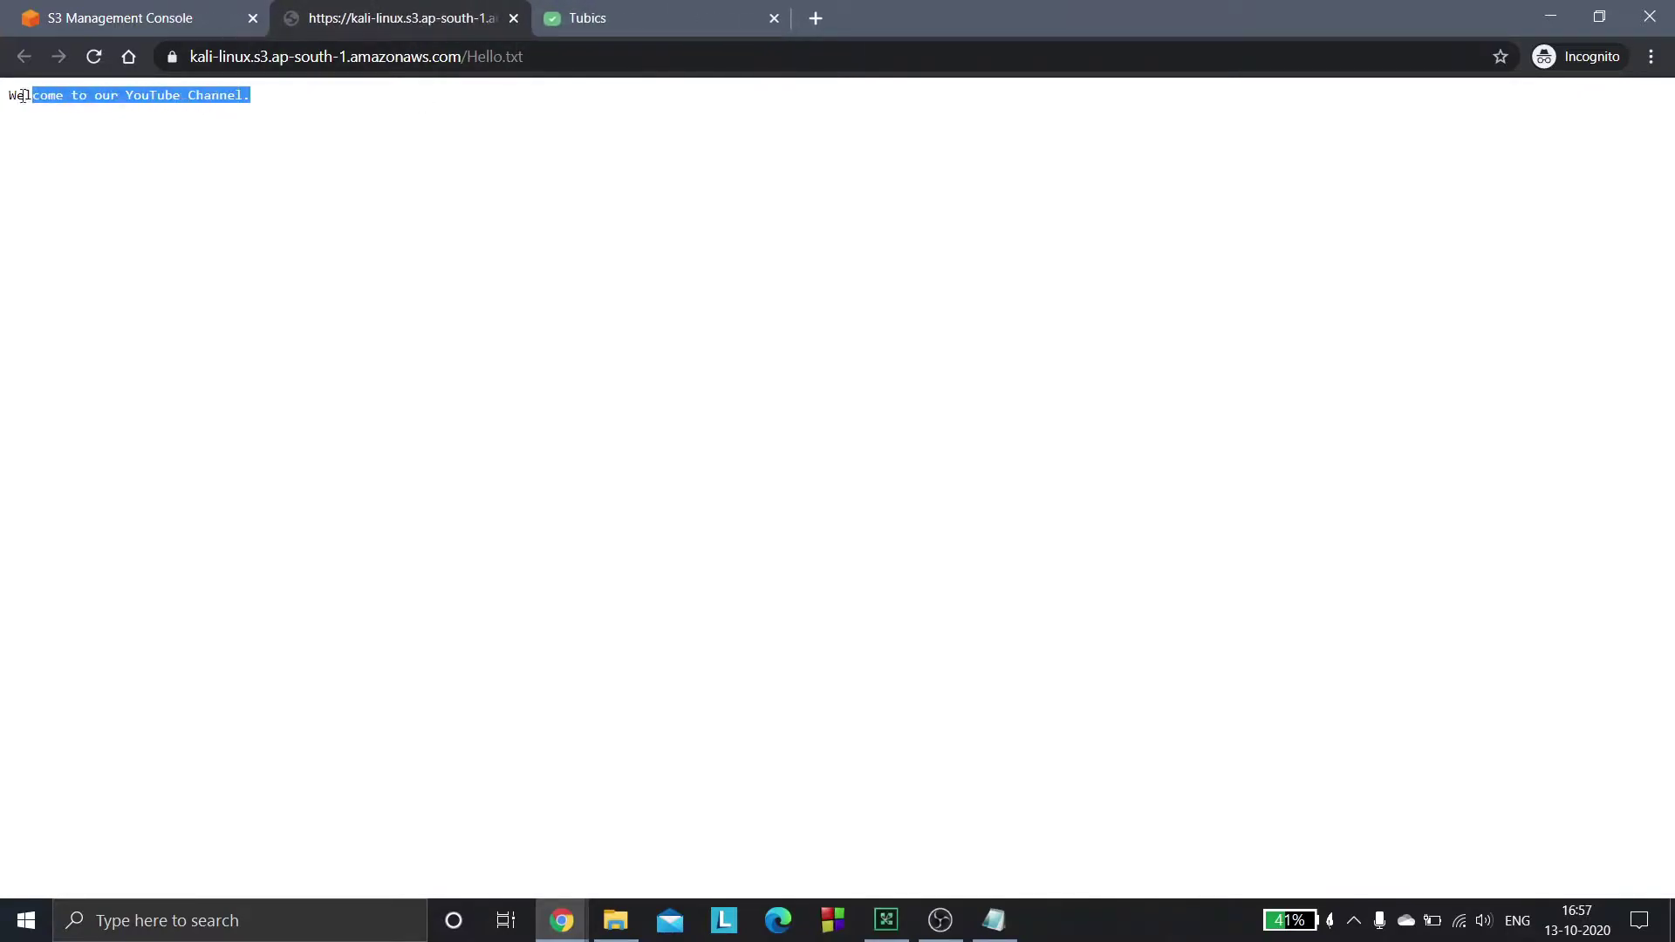
click(93, 127)
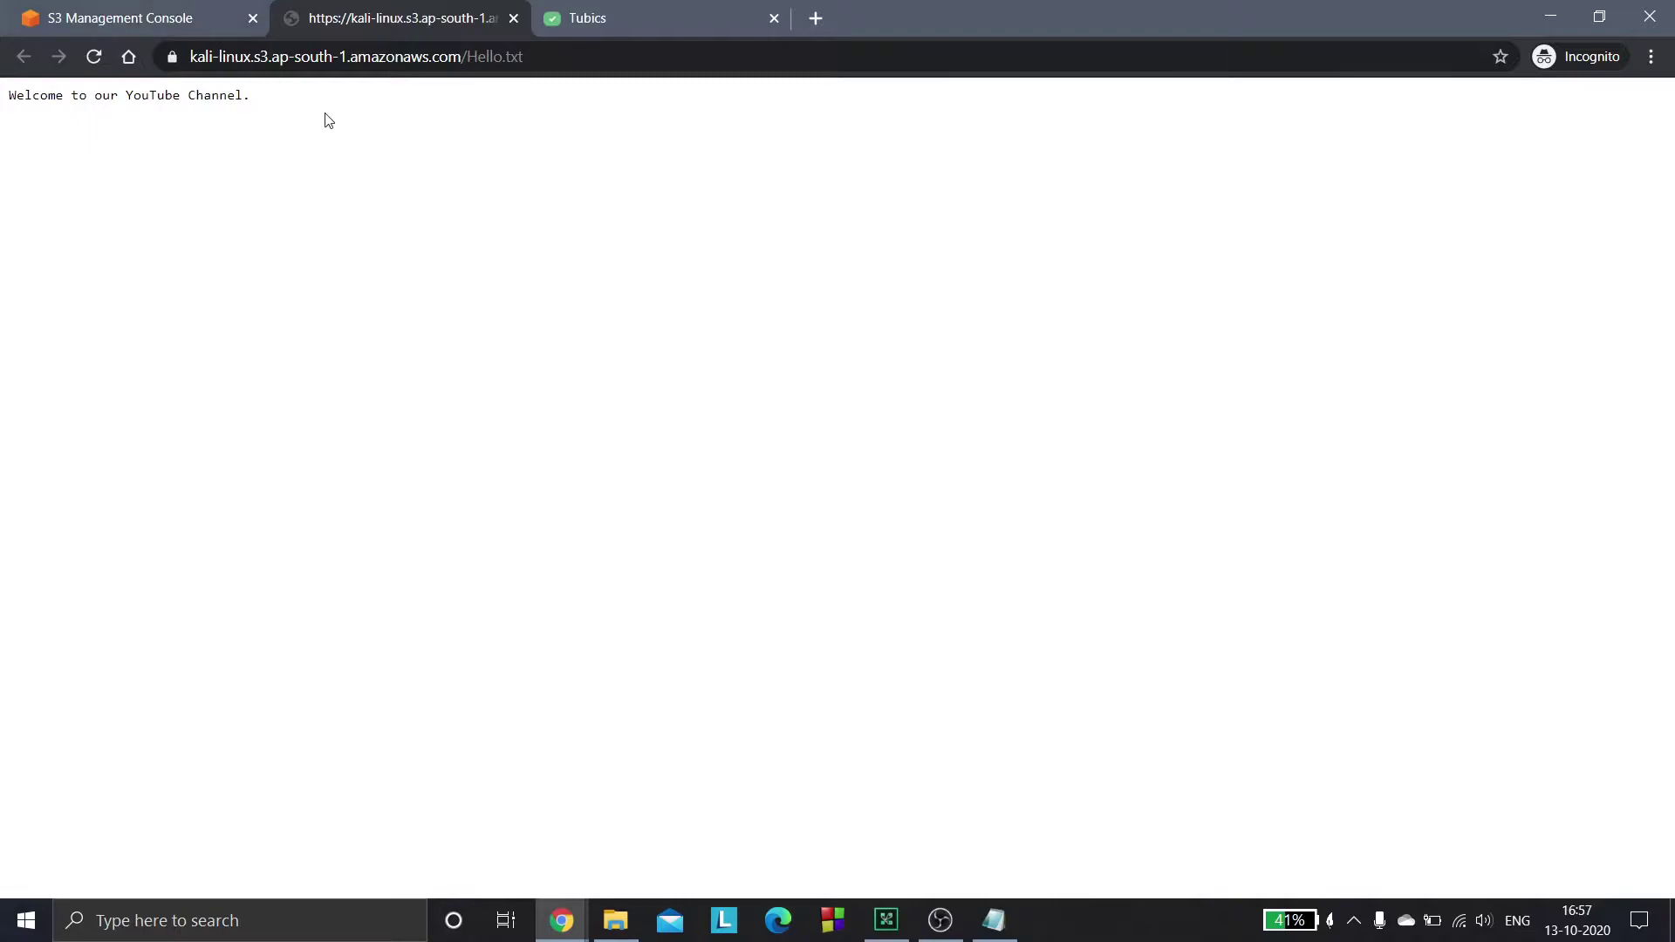
Step: Return to the S3 console and go back to the kali-linux bucket's object list
click(111, 10)
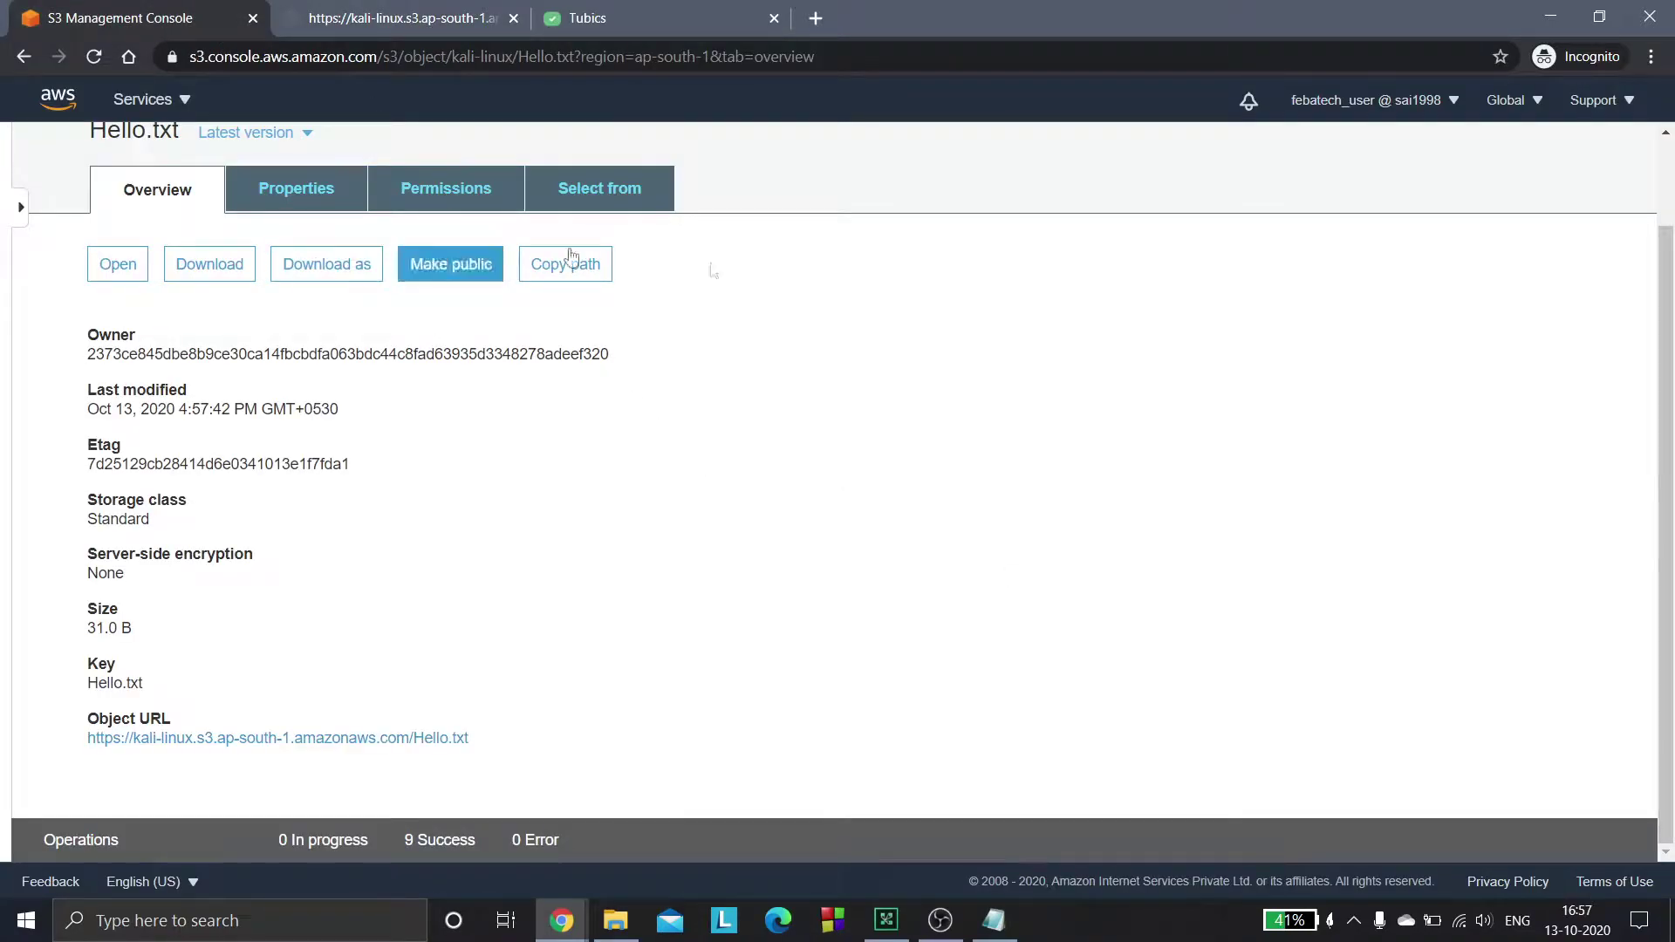
scroll(1671, 291, up, 2)
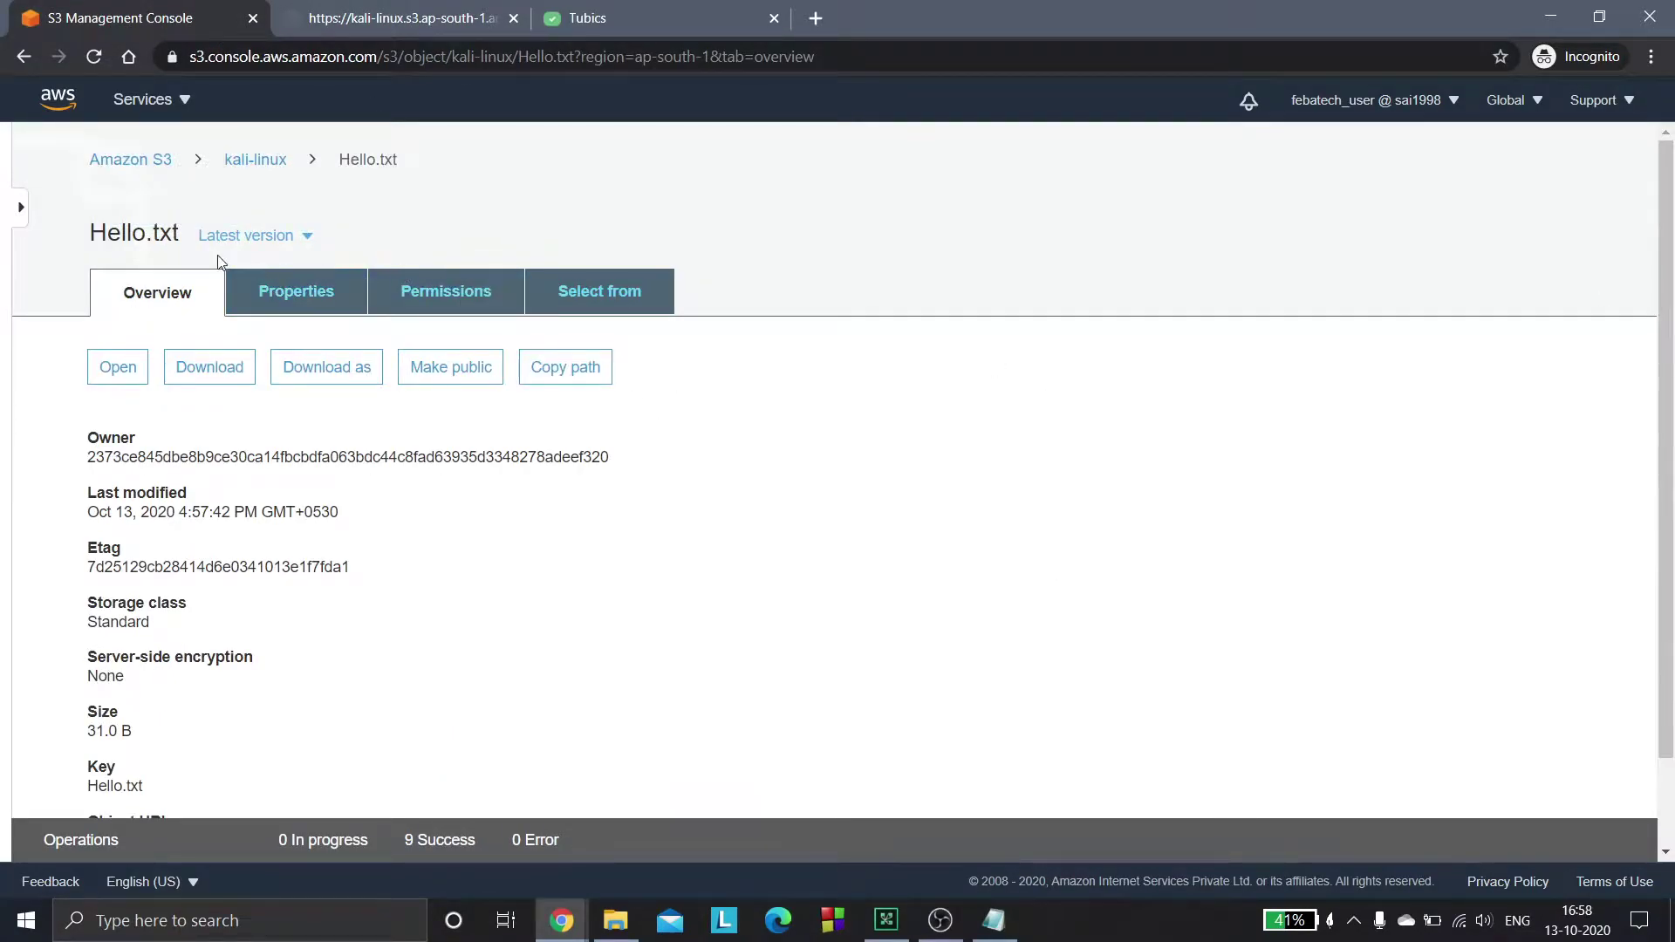
click(254, 161)
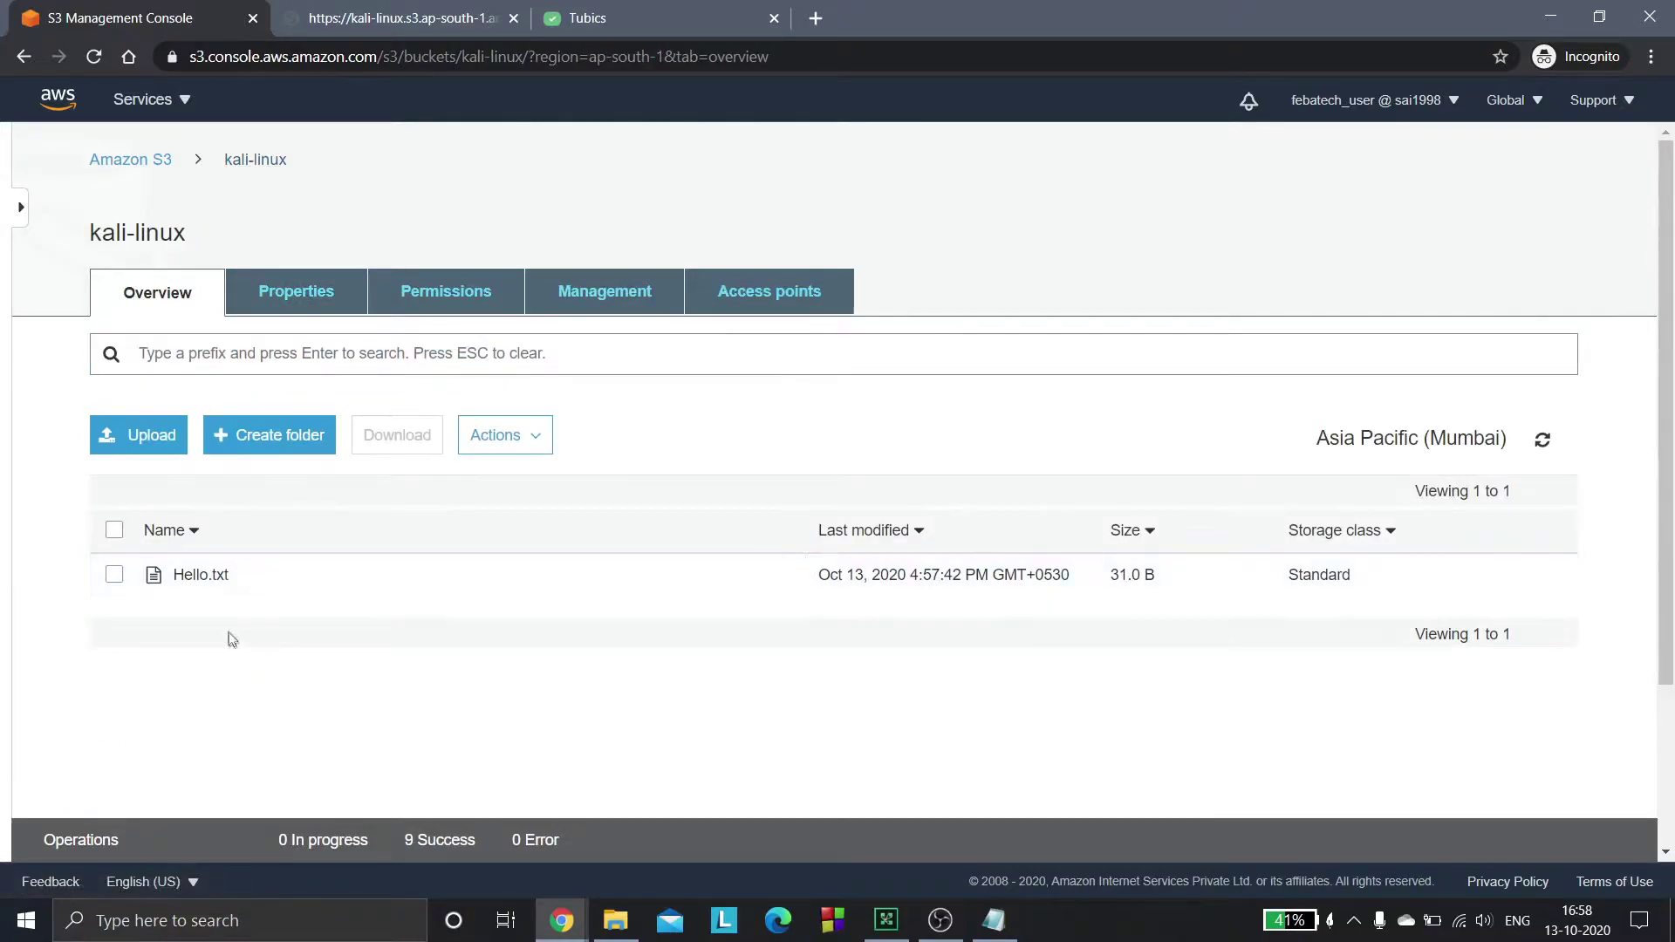
Step: Add the line "Thank you." a few lines below the welcome text in the Hello Notepad file, then save and close it
click(994, 921)
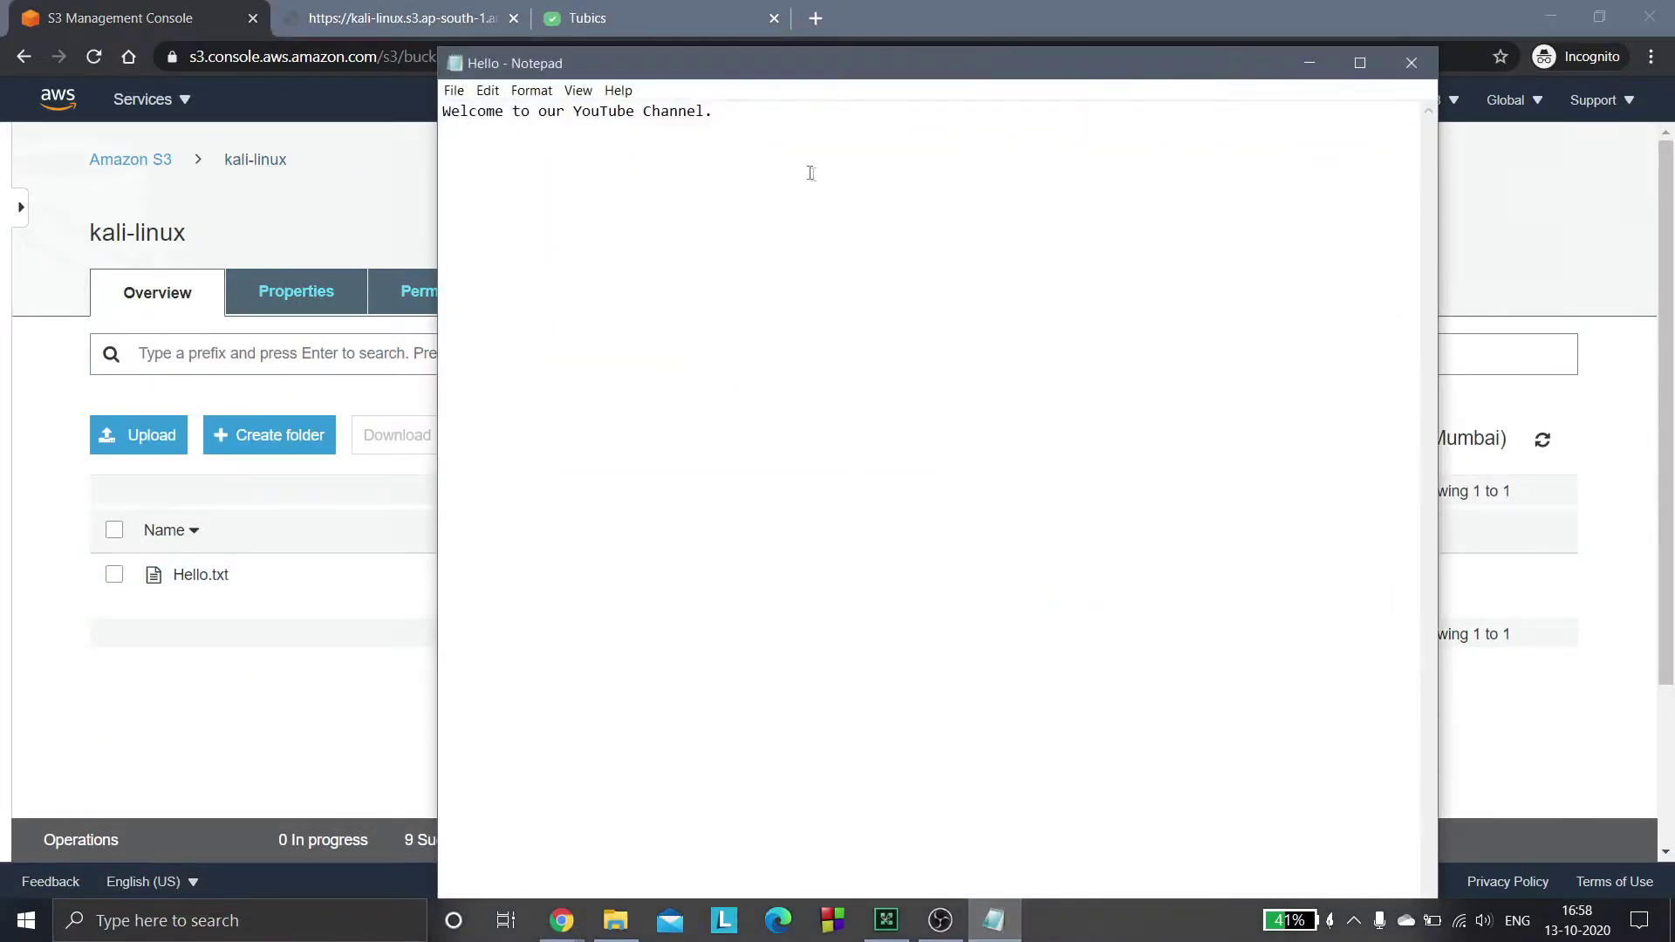
double_click(793, 143)
click(740, 113)
double_click(739, 114)
click(740, 114)
key(Return)
key(ctrl+s)
click(1411, 63)
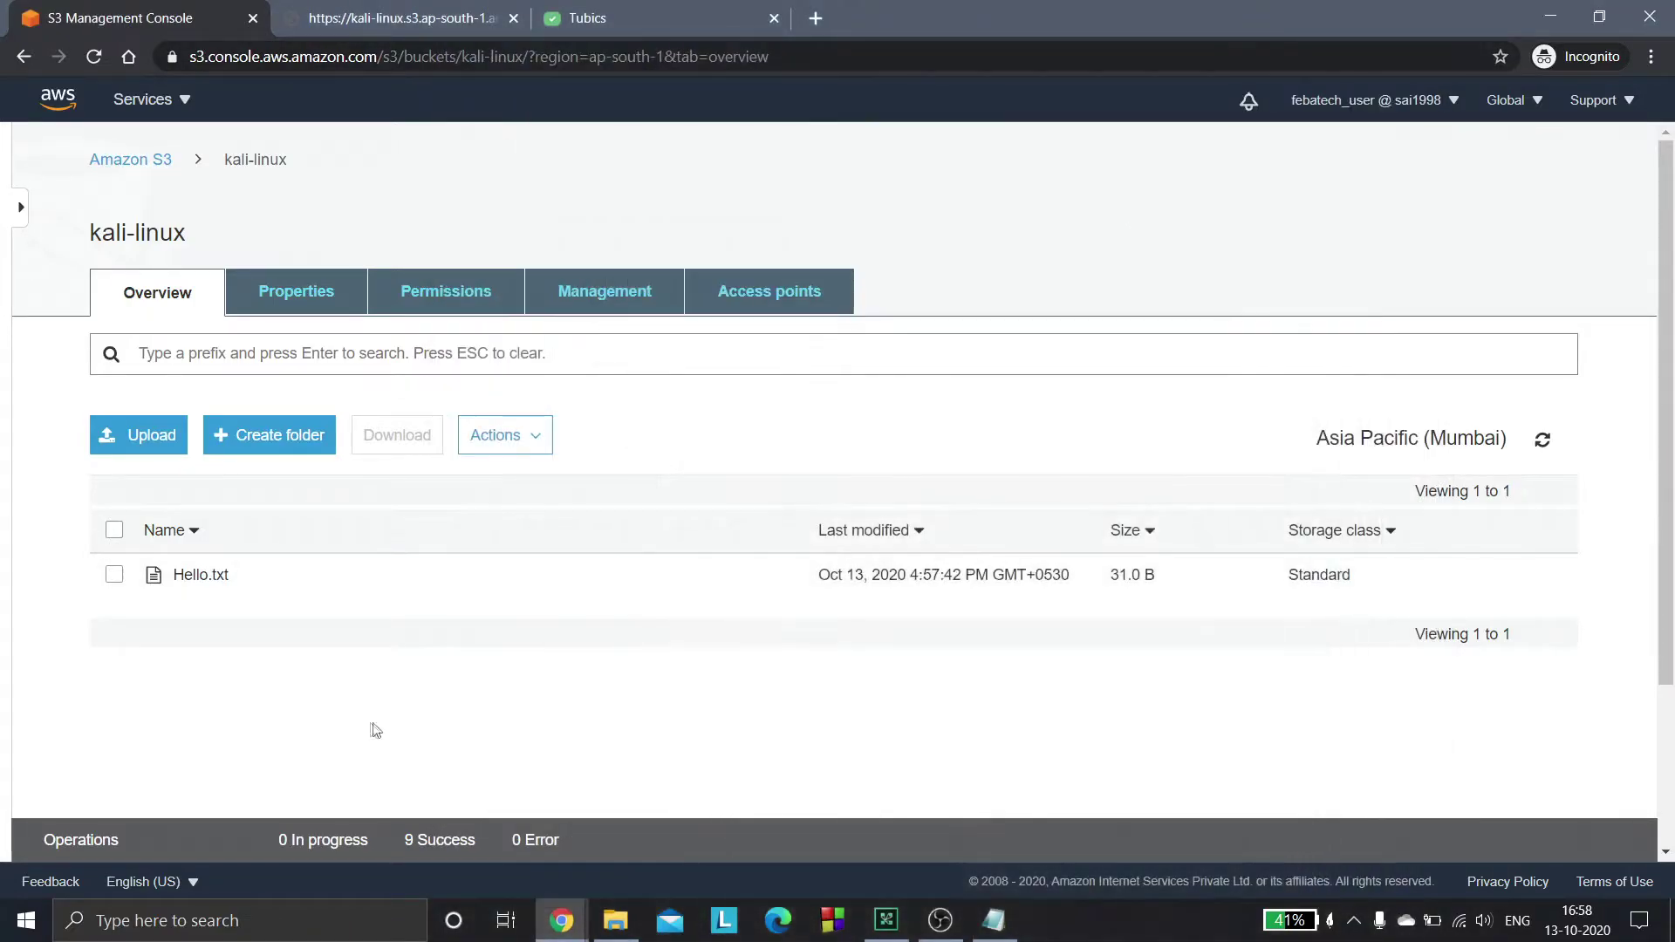
Step: Upload the edited Hello text file to the kali-linux bucket again, keeping the default permissions and properties
click(138, 440)
click(830, 659)
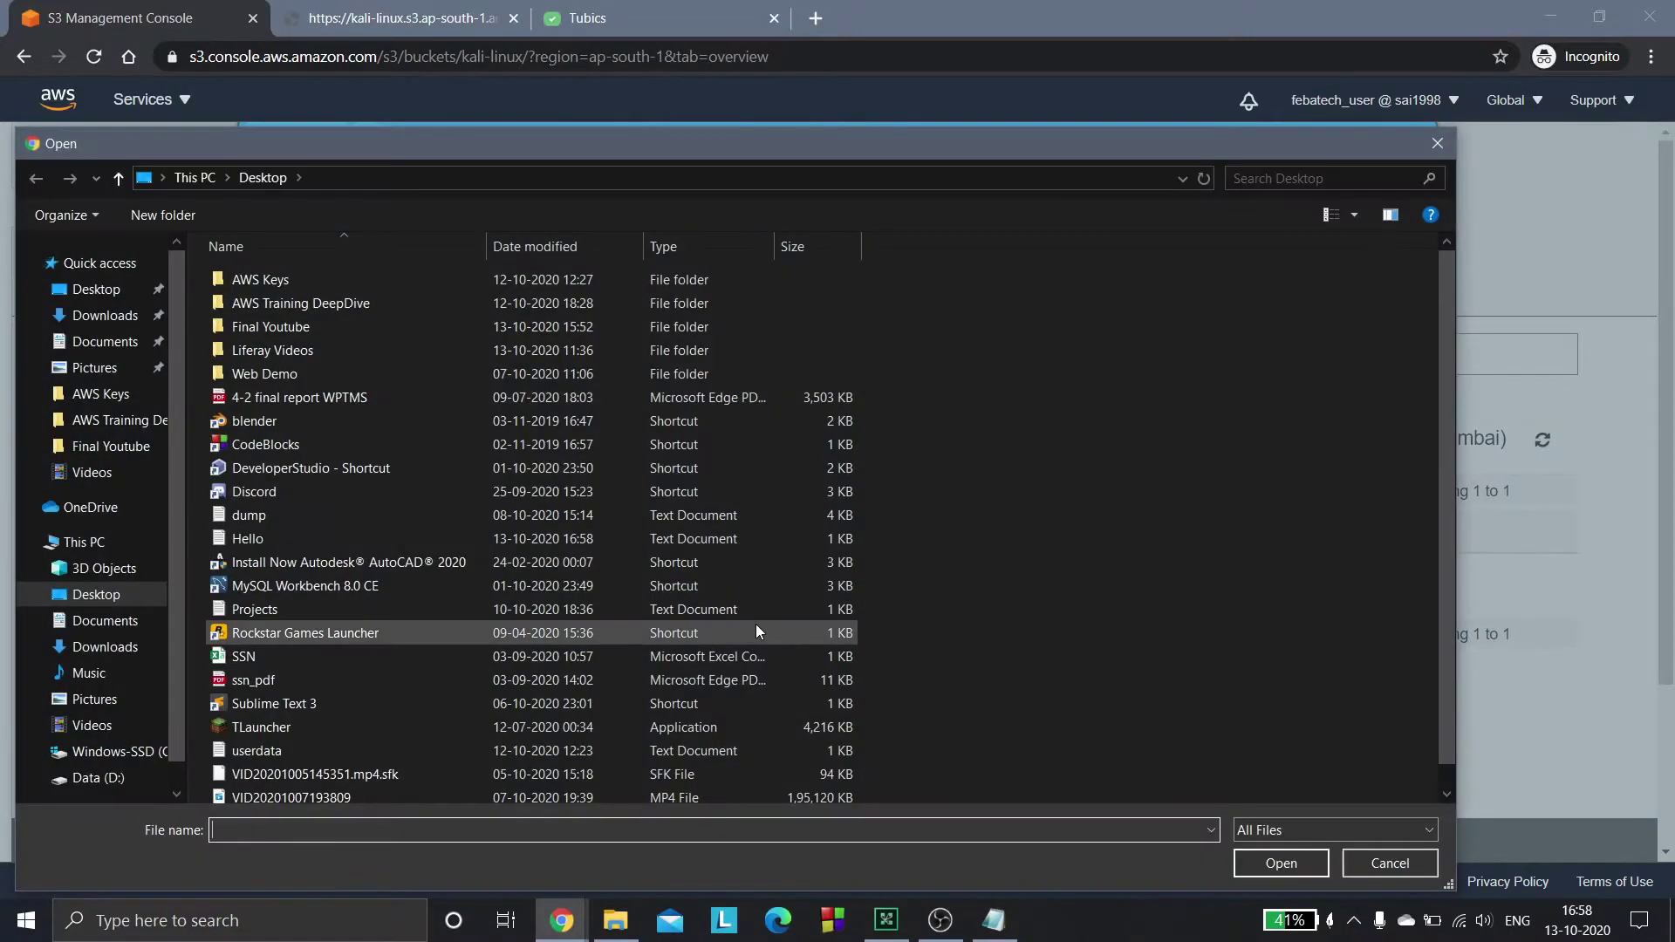
click(450, 538)
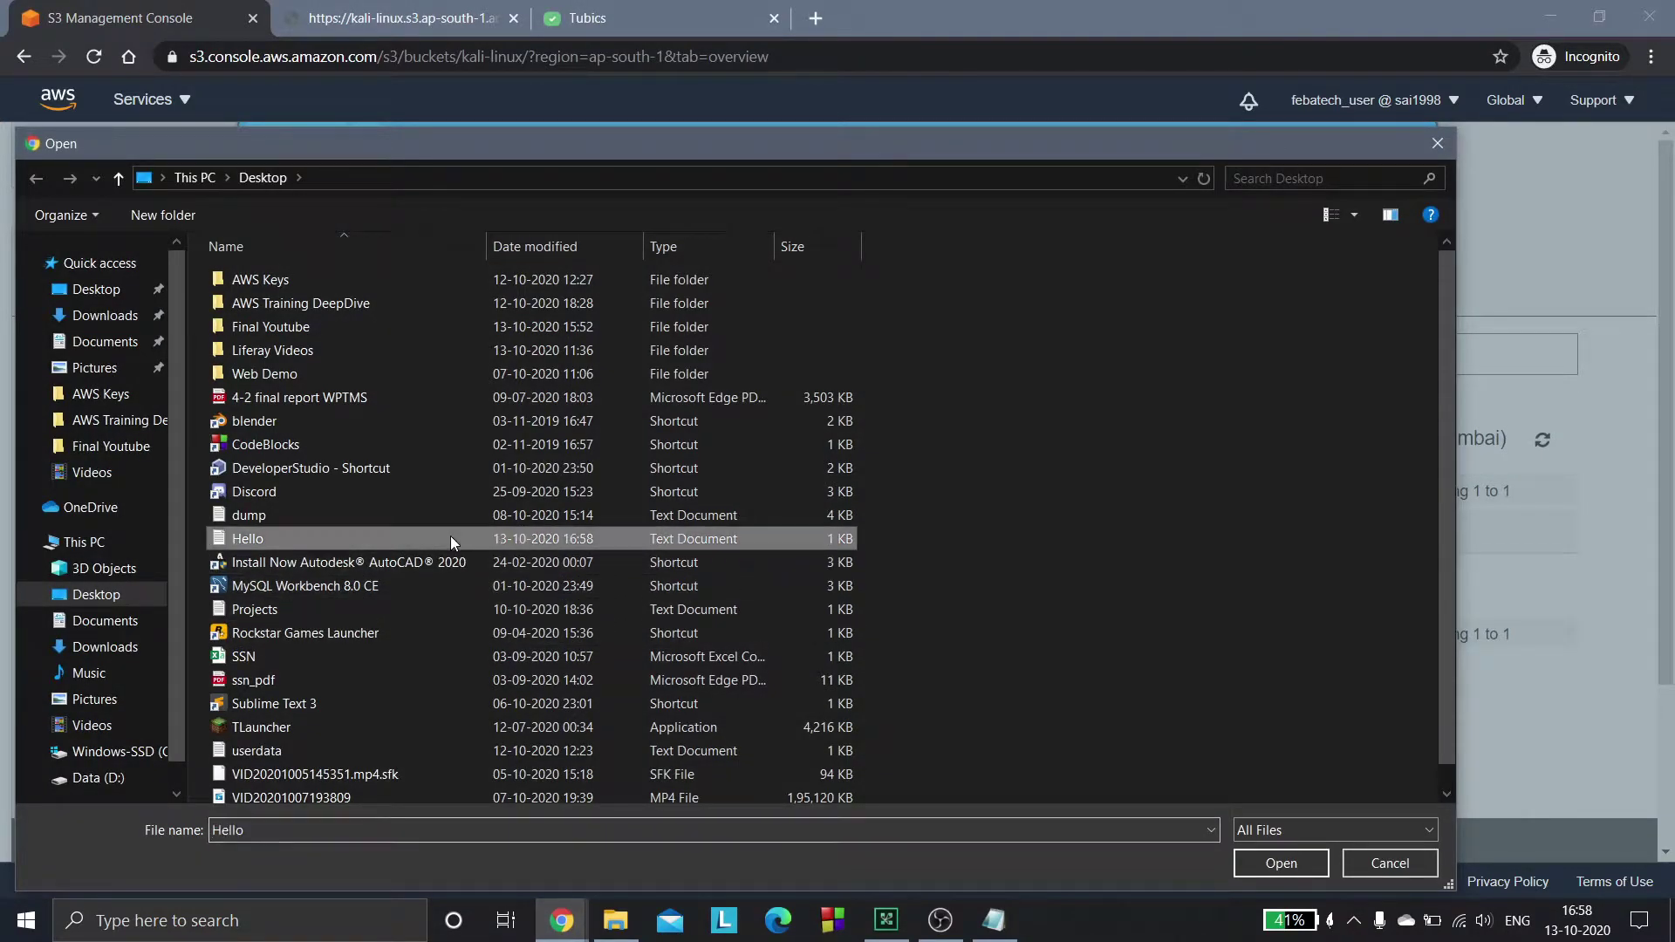
click(1281, 863)
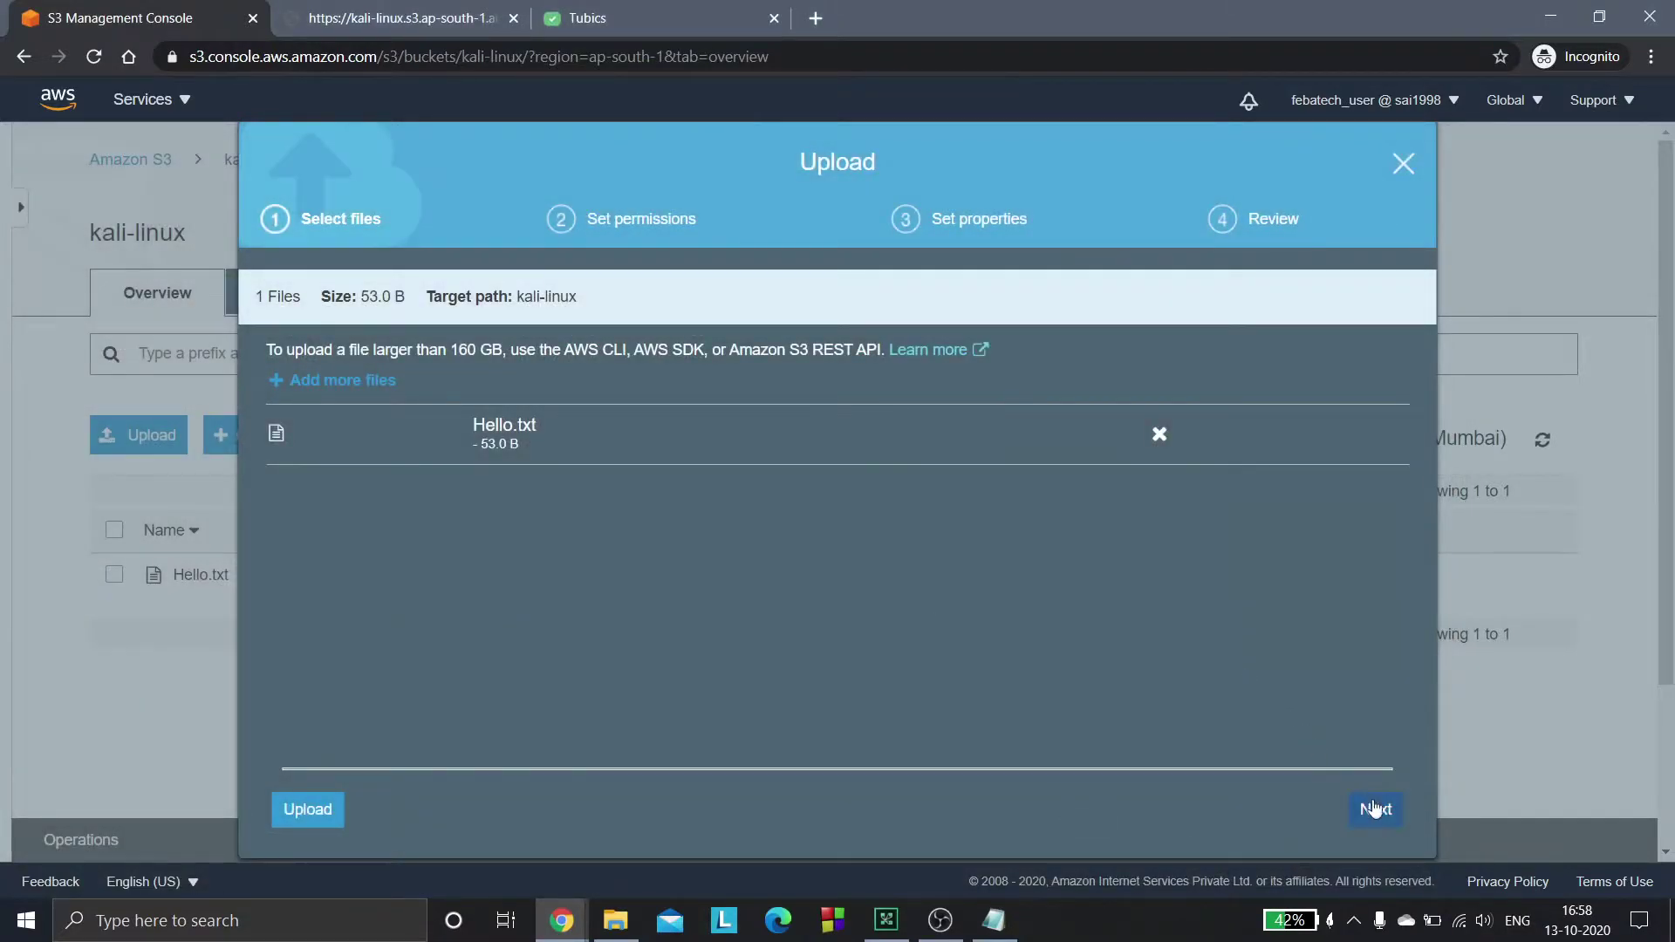
click(1375, 810)
click(1375, 810)
click(1375, 810)
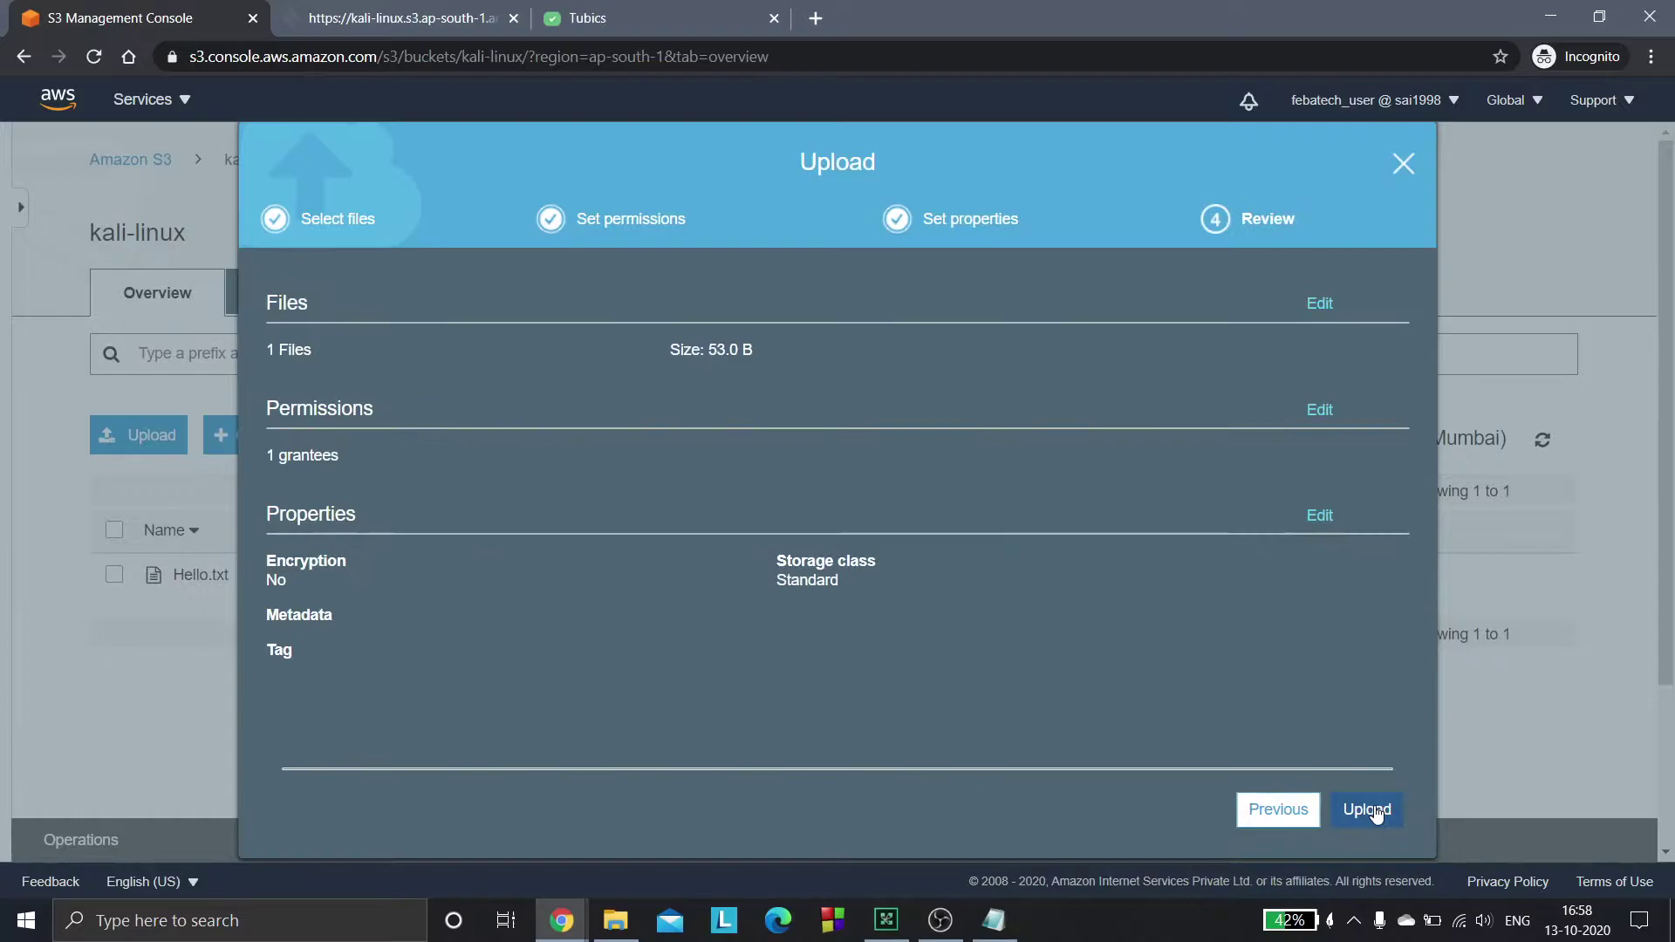
click(1374, 810)
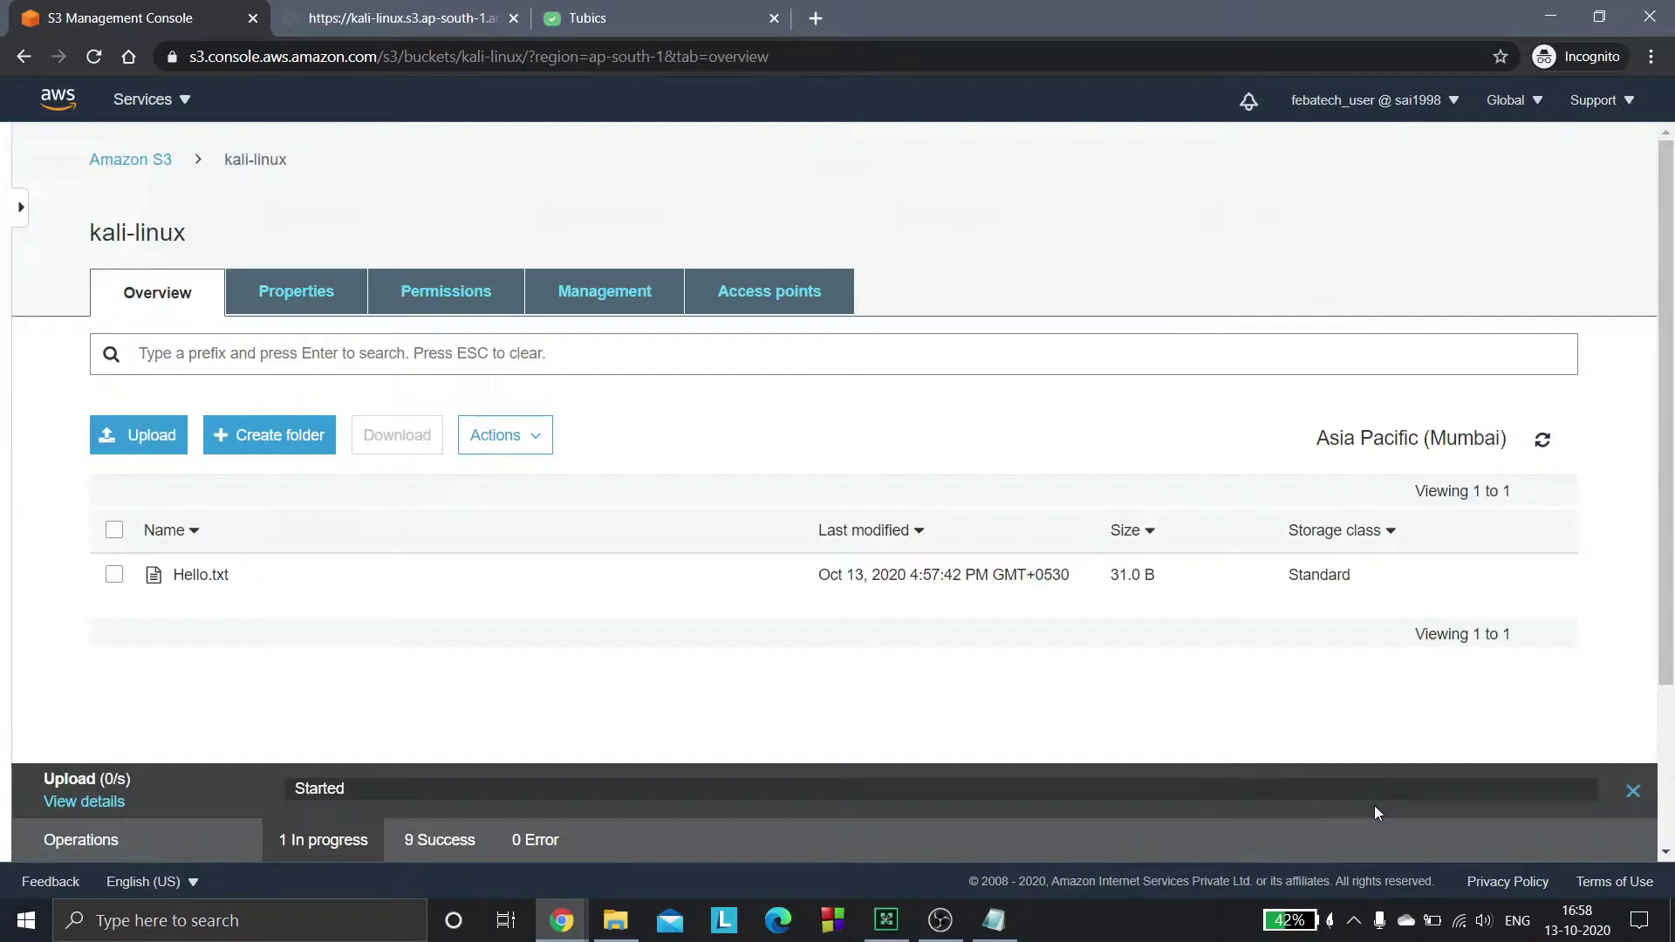
Step: Close the old Hello.txt browser tab and make the newly uploaded Hello.txt object public
click(512, 19)
click(201, 573)
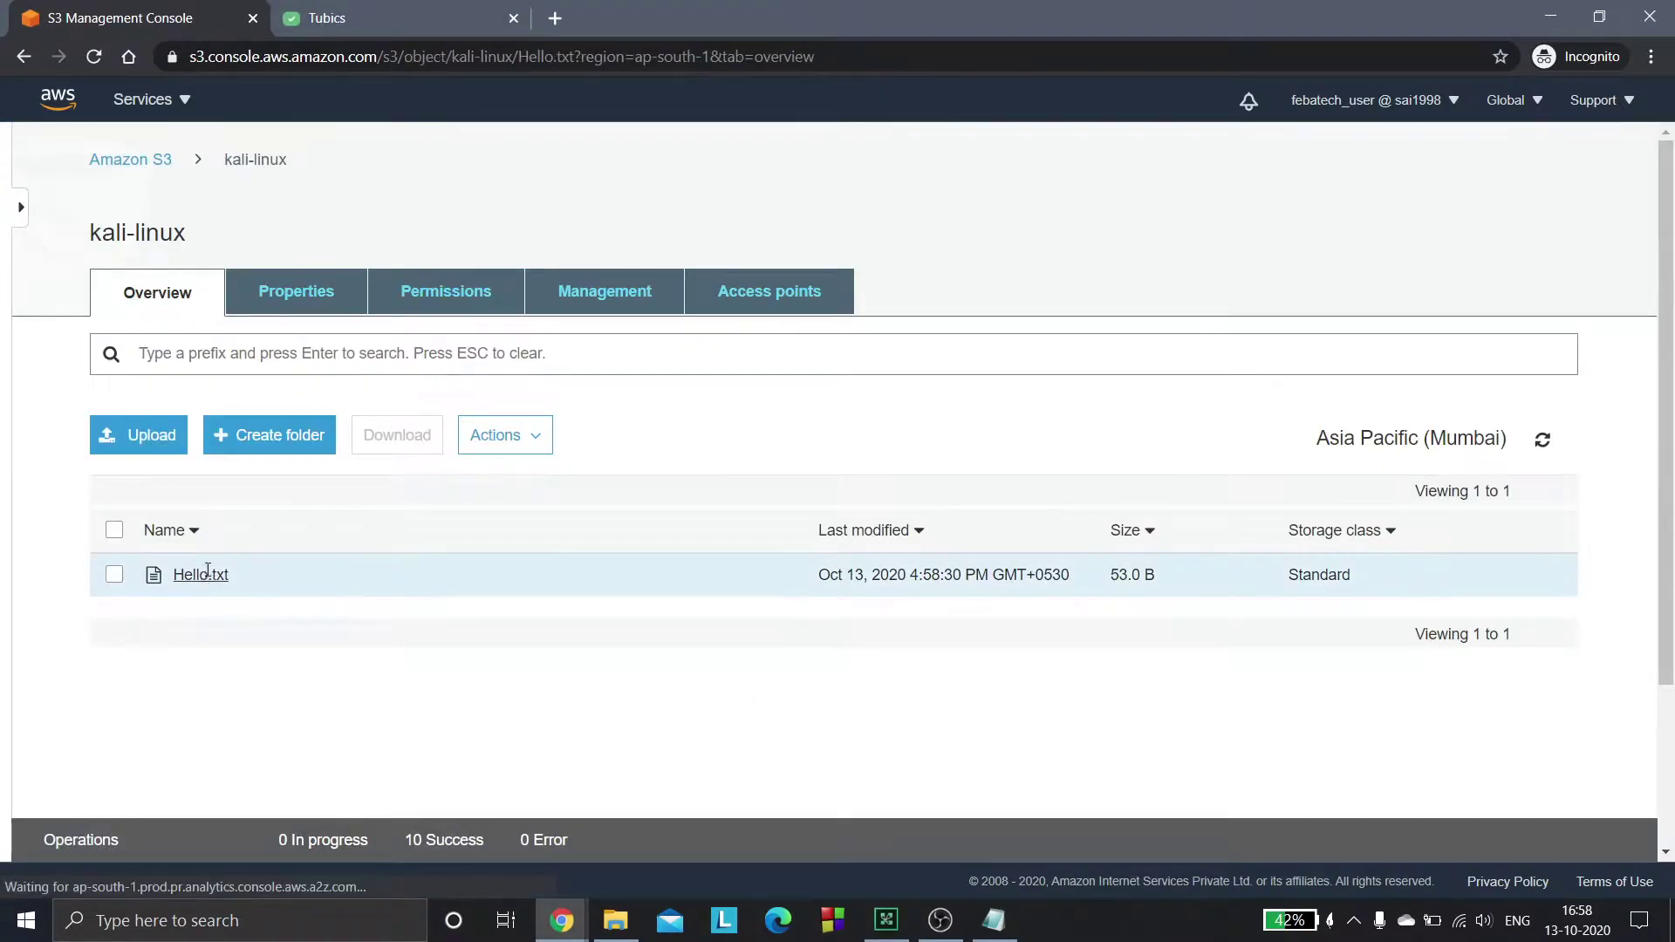
triple_click(1657, 450)
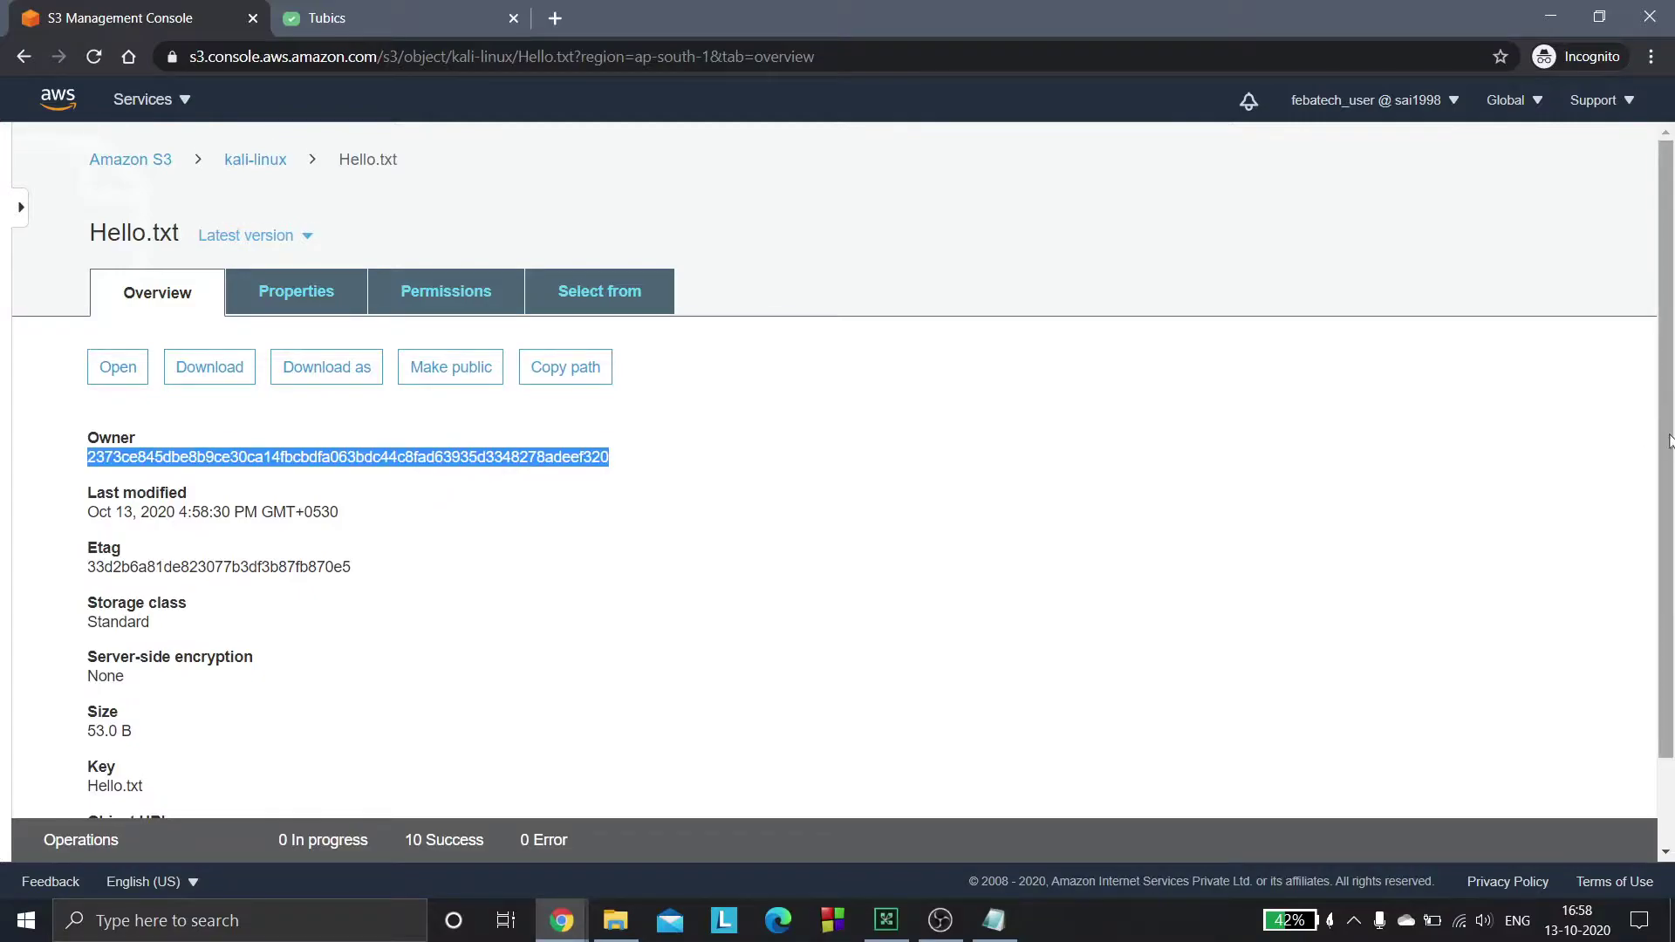
scroll(1640, 446, down, 2)
click(453, 275)
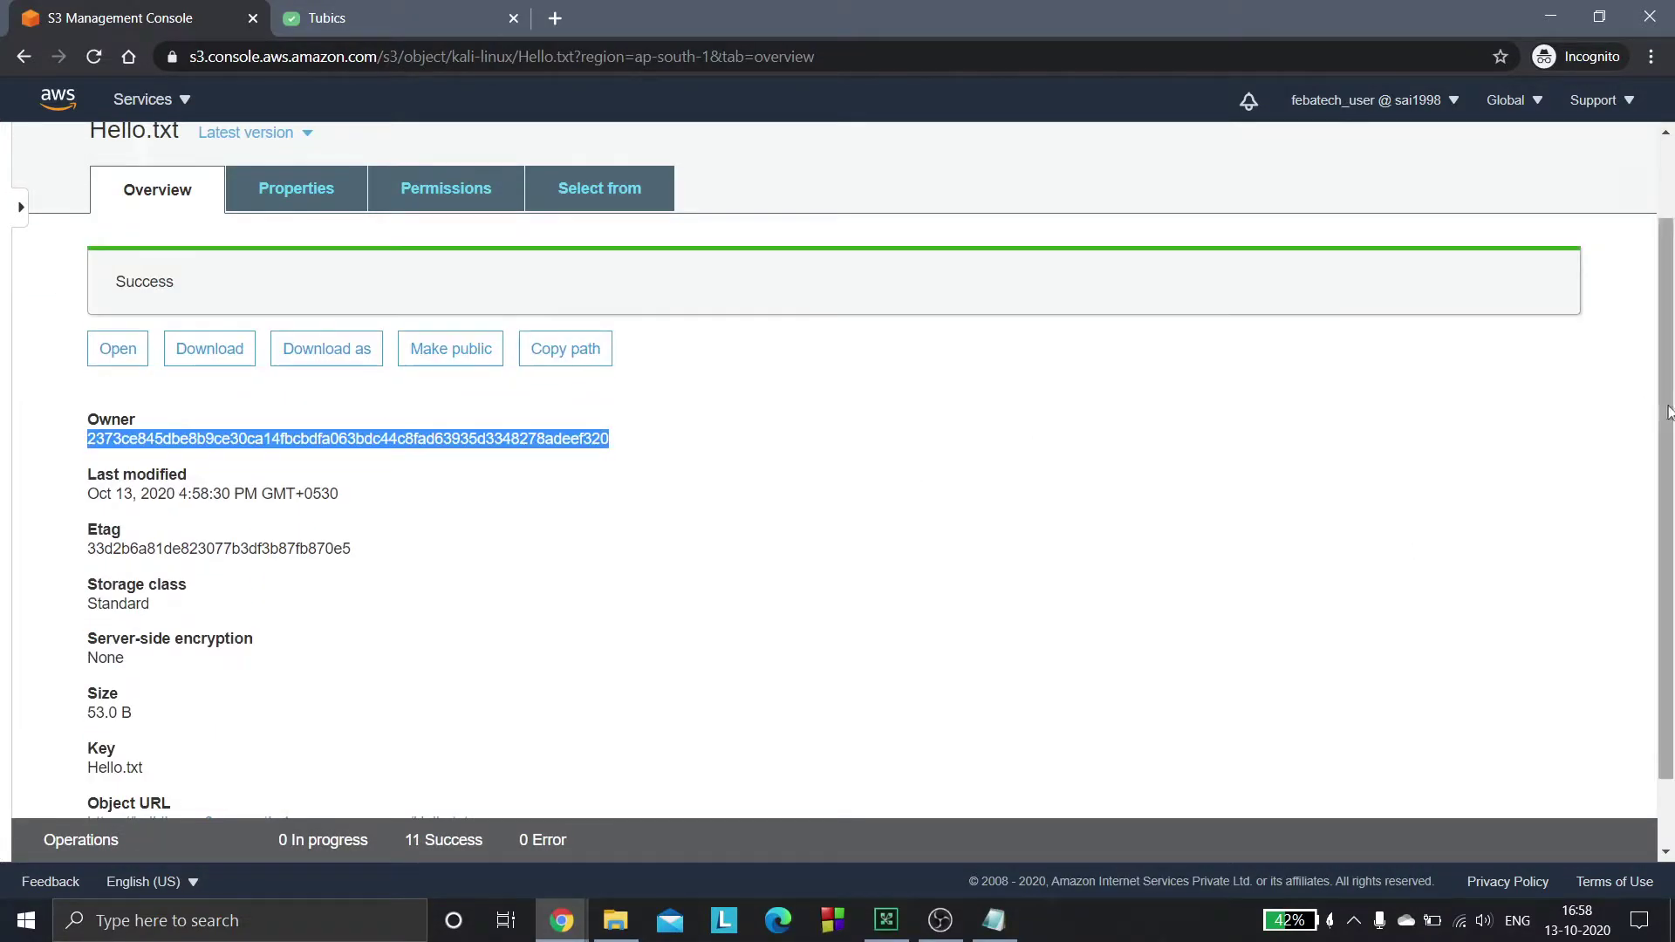
Step: Open the object URL of the re-uploaded Hello.txt in a new tab and view its text
scroll(453, 787, down, 2)
right_click(400, 738)
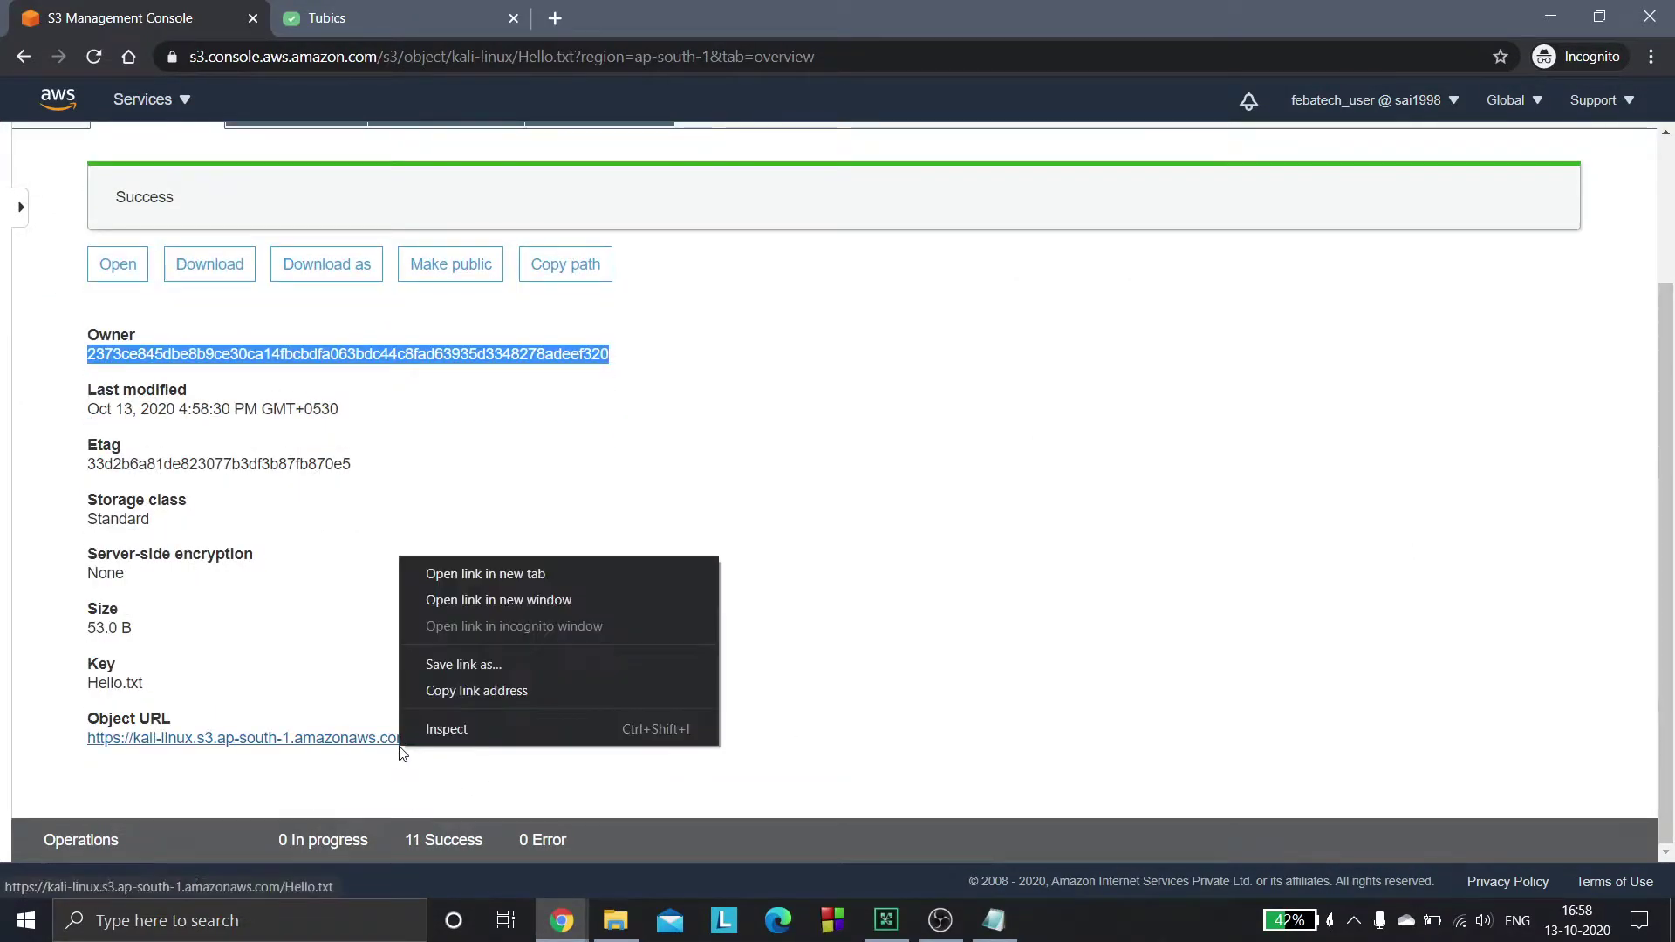
click(506, 573)
click(414, 9)
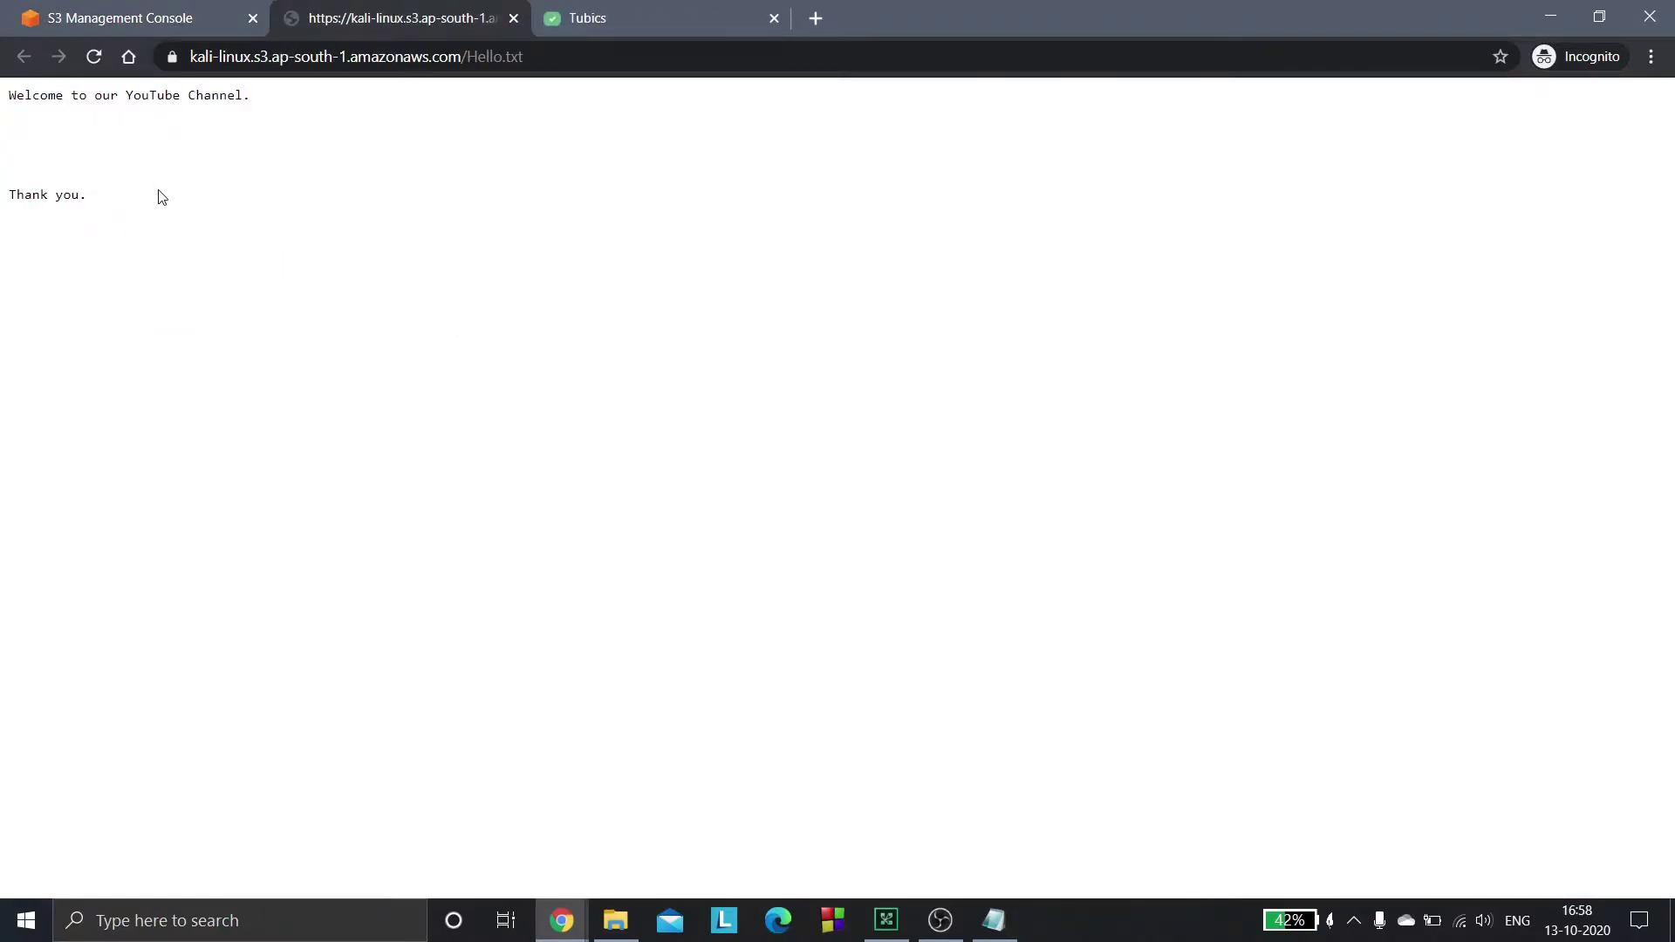
Step: Return to the kali-linux bucket from the Hello.txt page and delete the Hello.txt object
click(98, 12)
click(857, 415)
scroll(731, 217, up, 2)
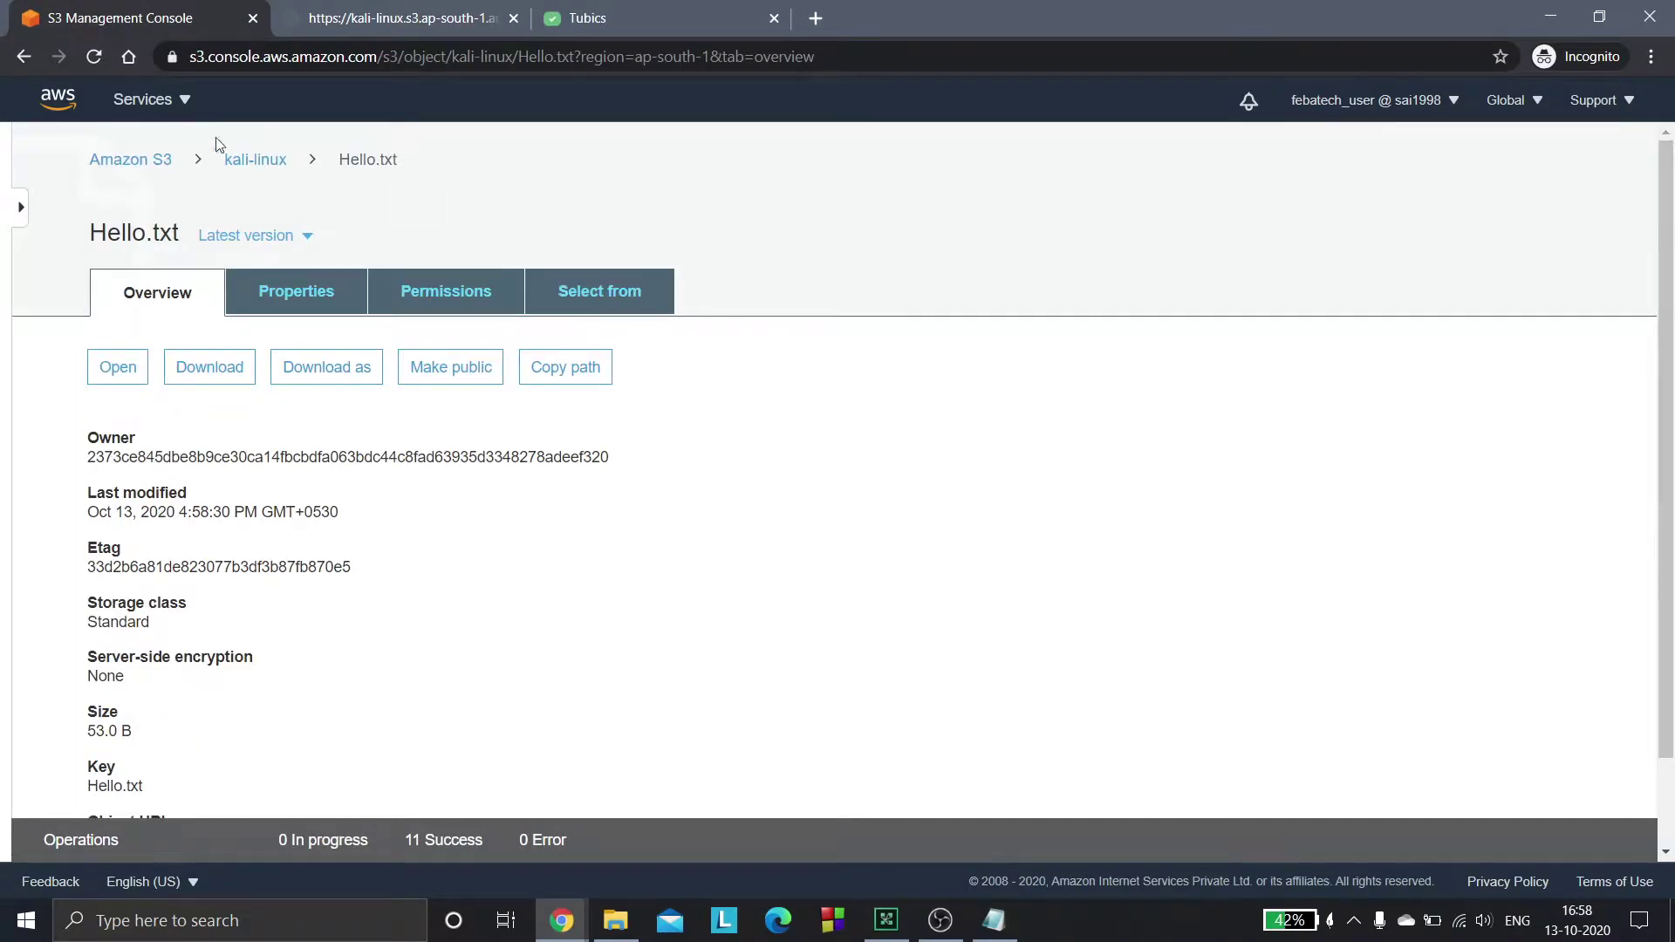
click(254, 161)
click(528, 701)
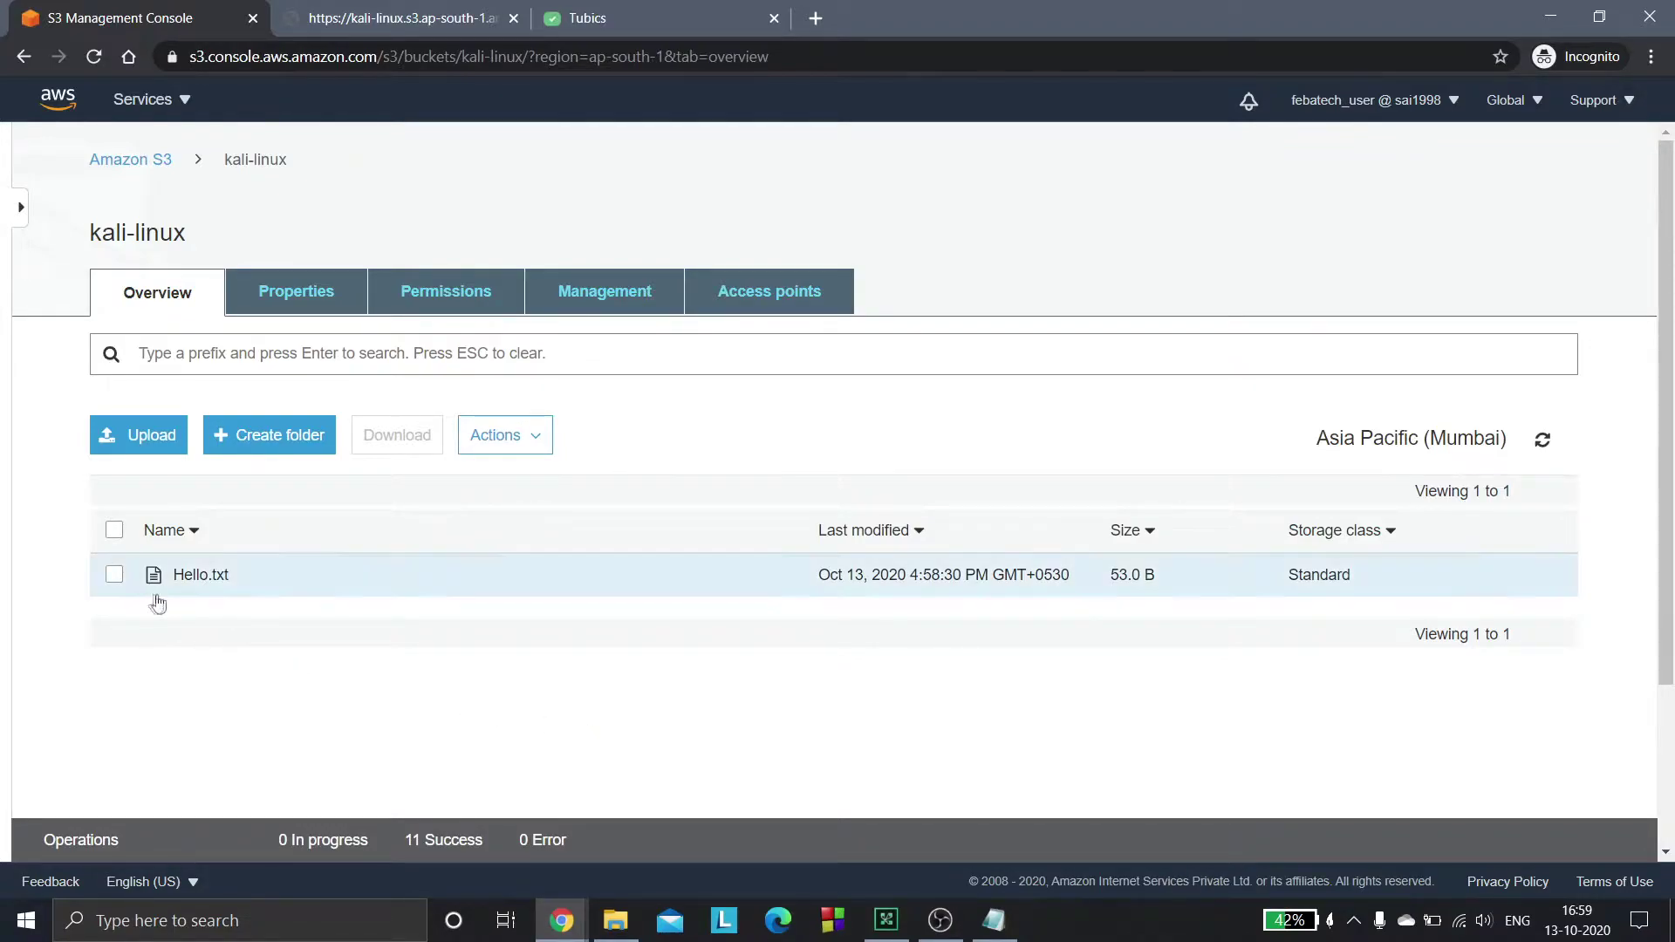
click(114, 575)
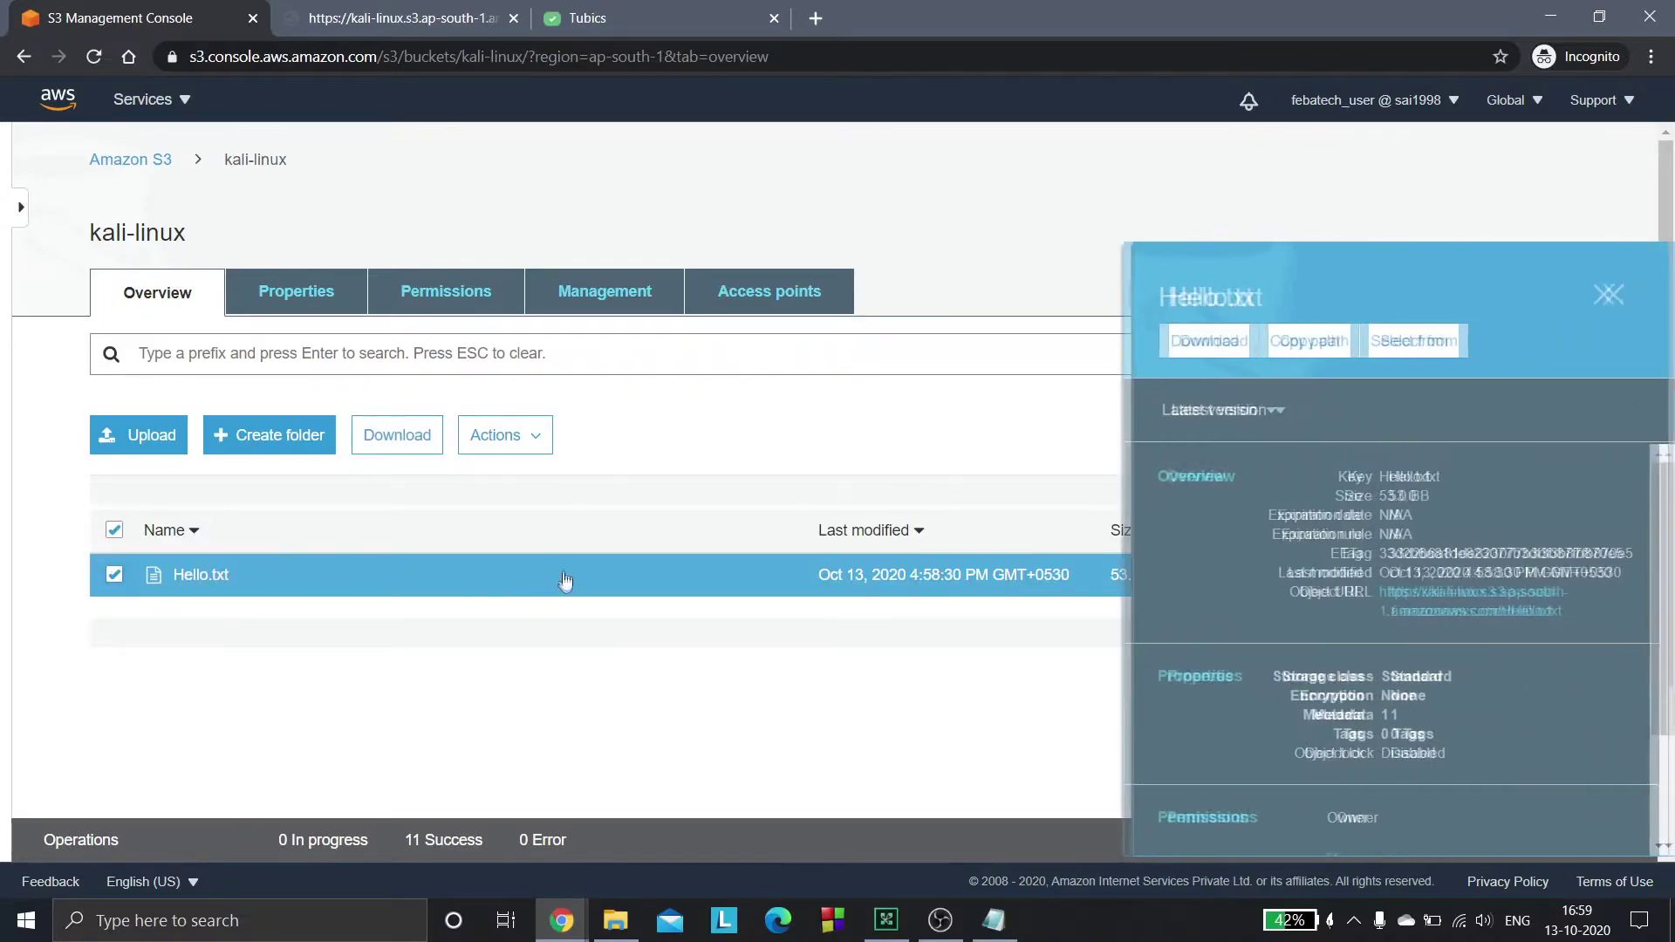
click(505, 435)
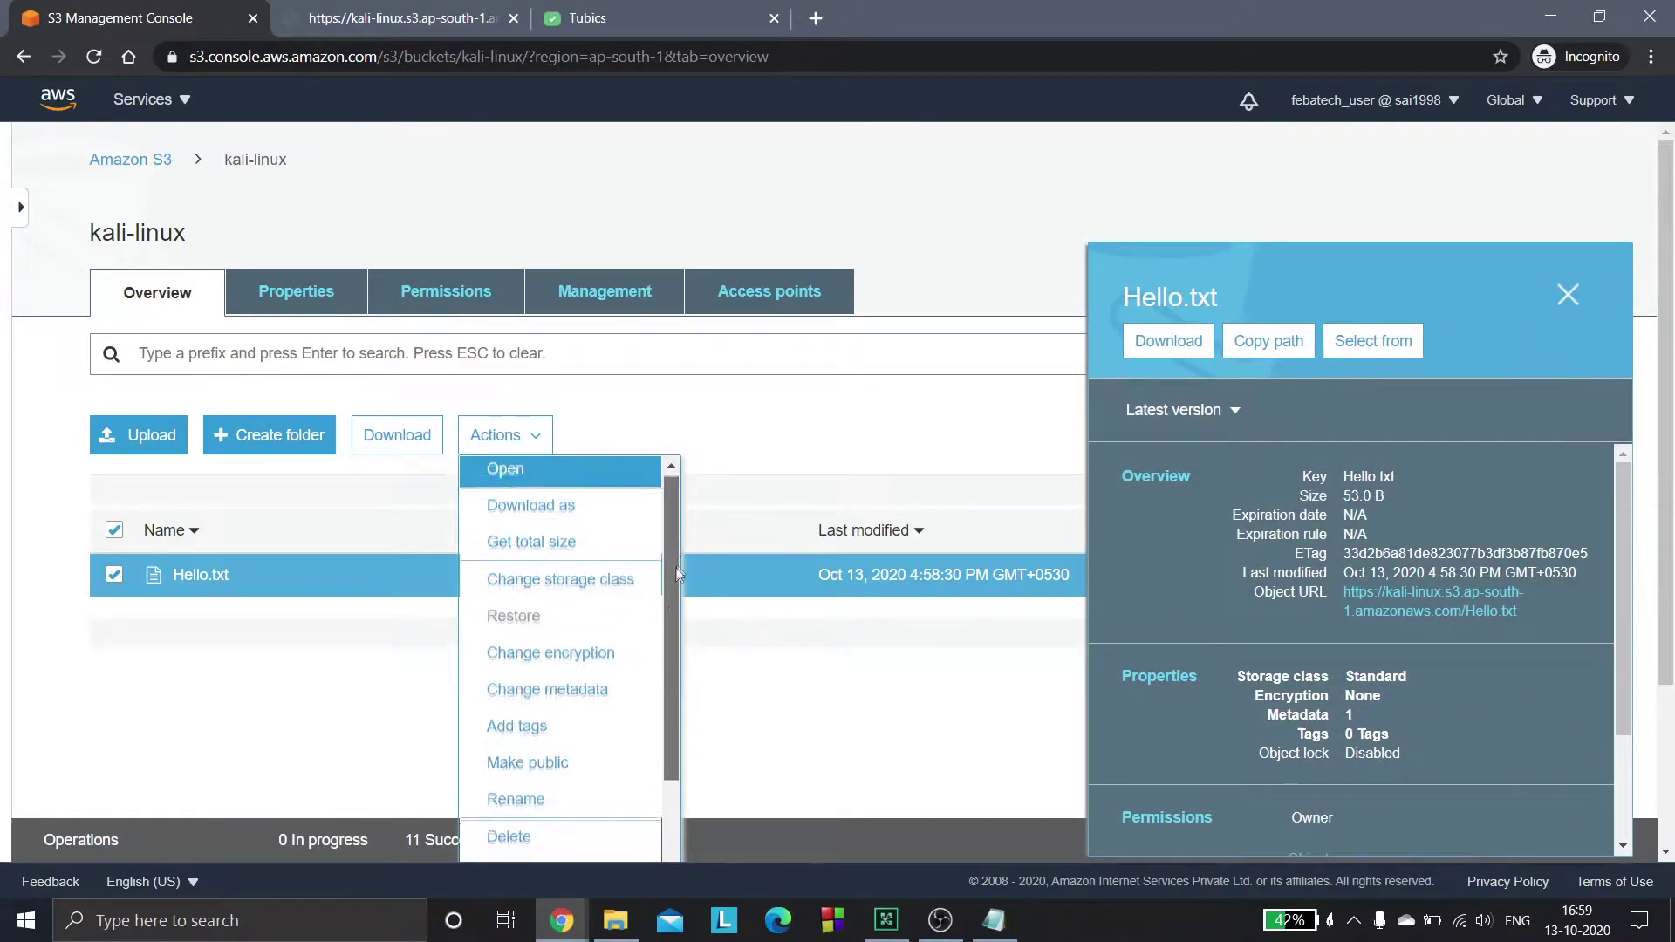
scroll(667, 672, down, 2)
click(530, 717)
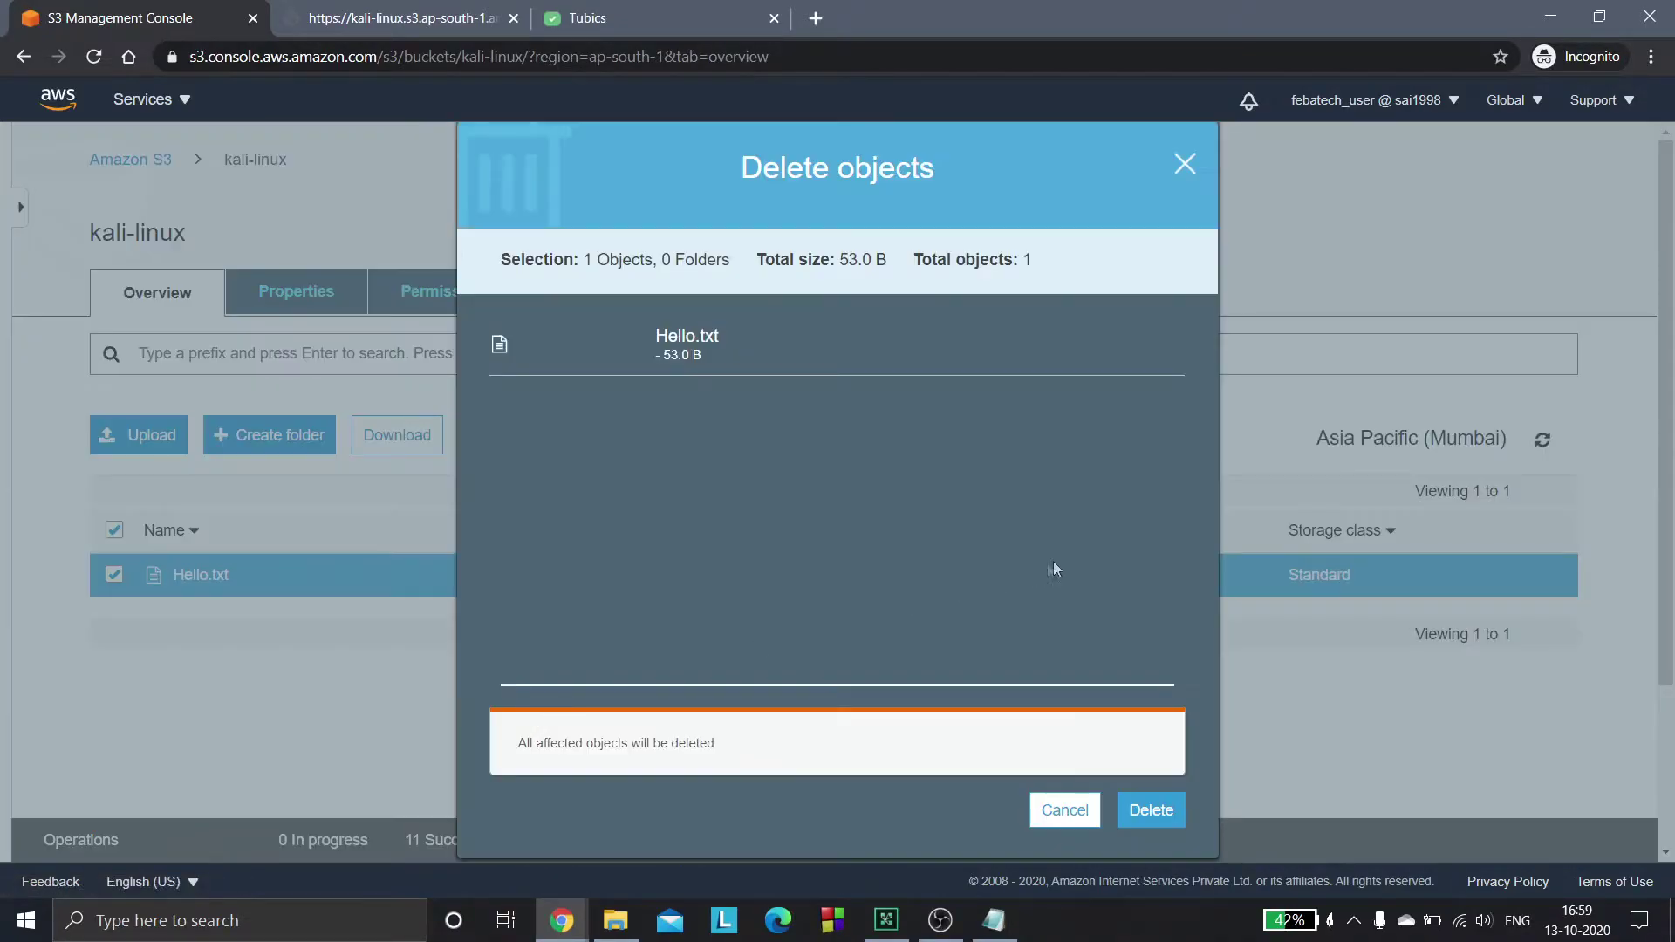
click(1137, 804)
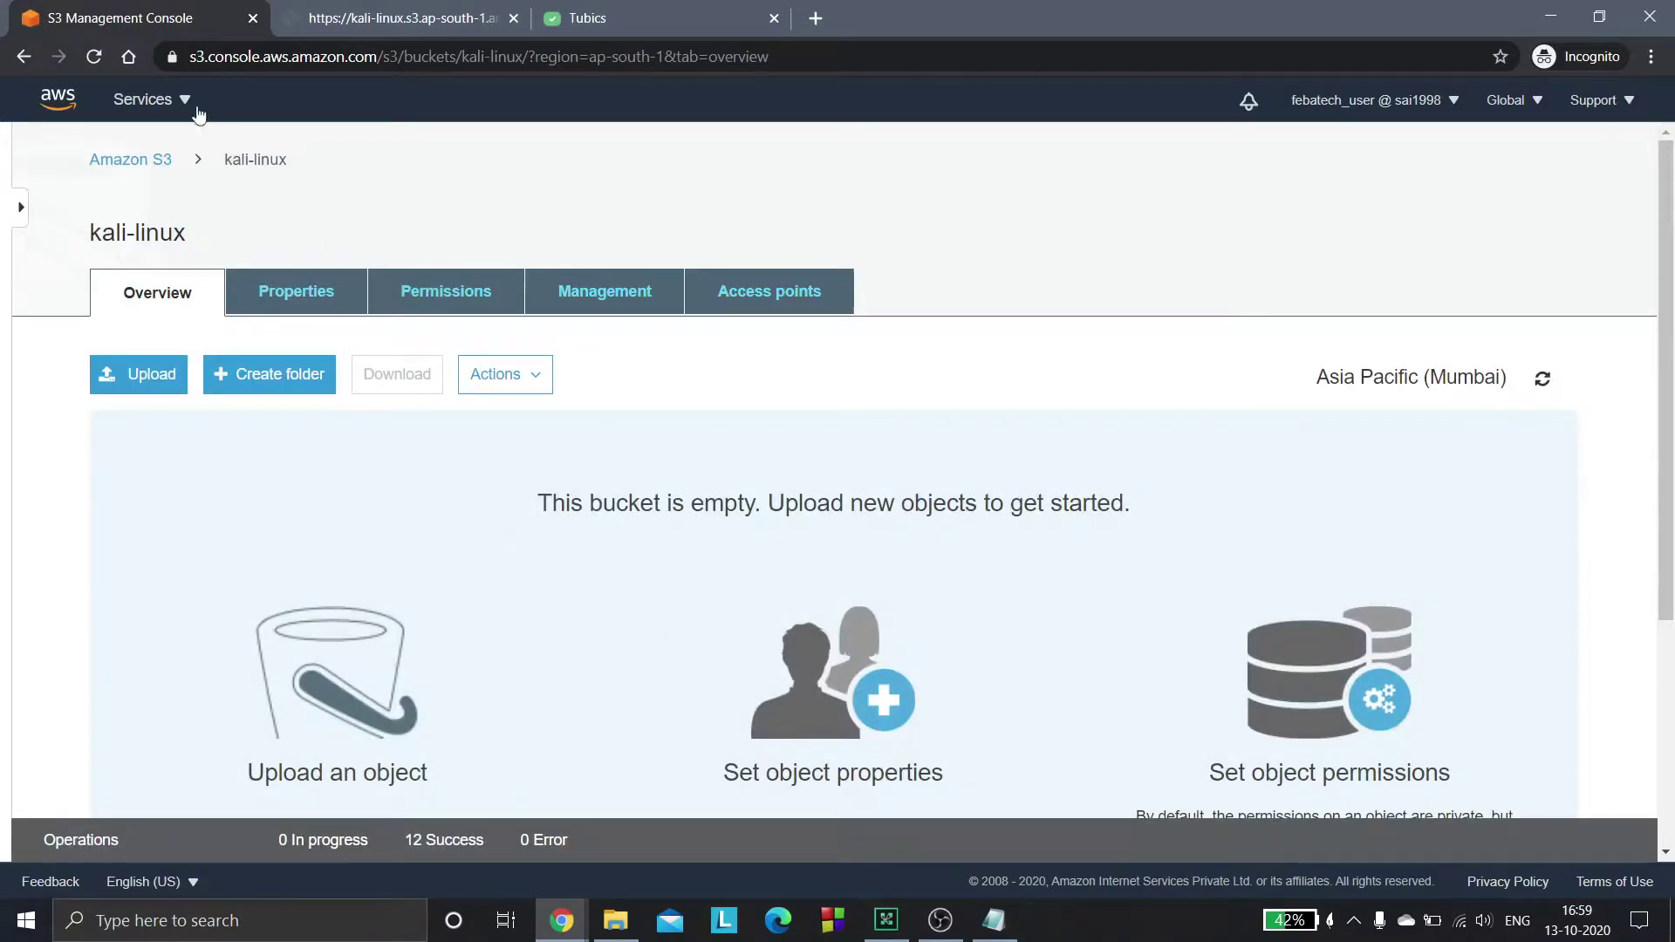
Step: Enable versioning in the properties of the kali-linux bucket and save the setting
click(159, 166)
click(404, 533)
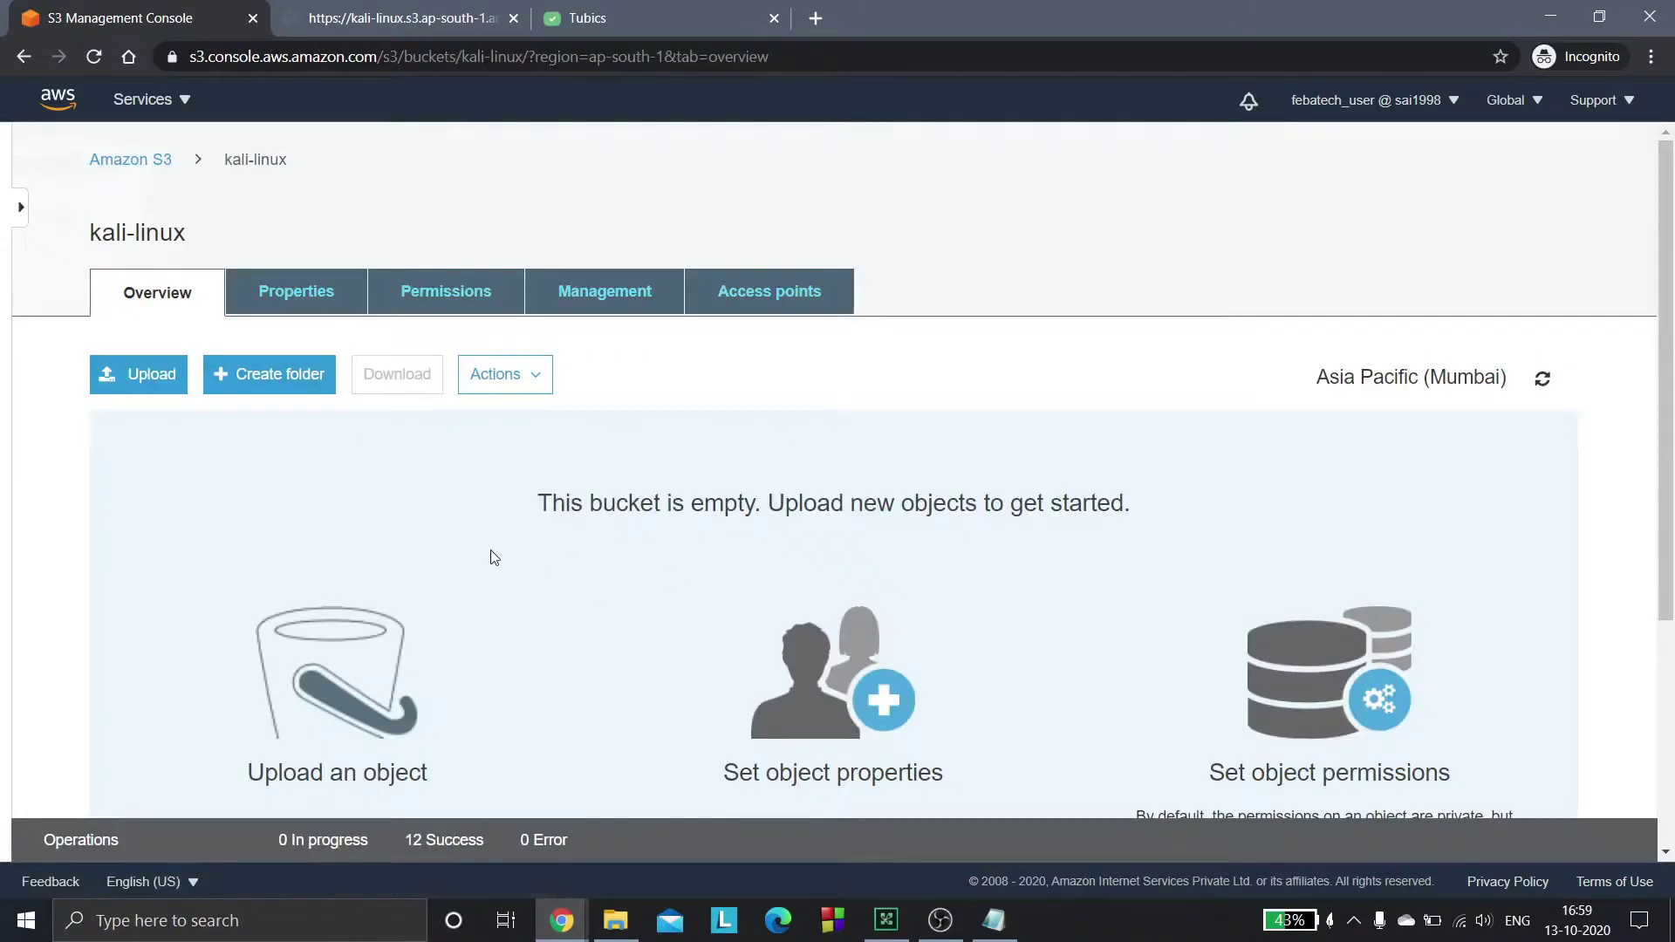
click(306, 300)
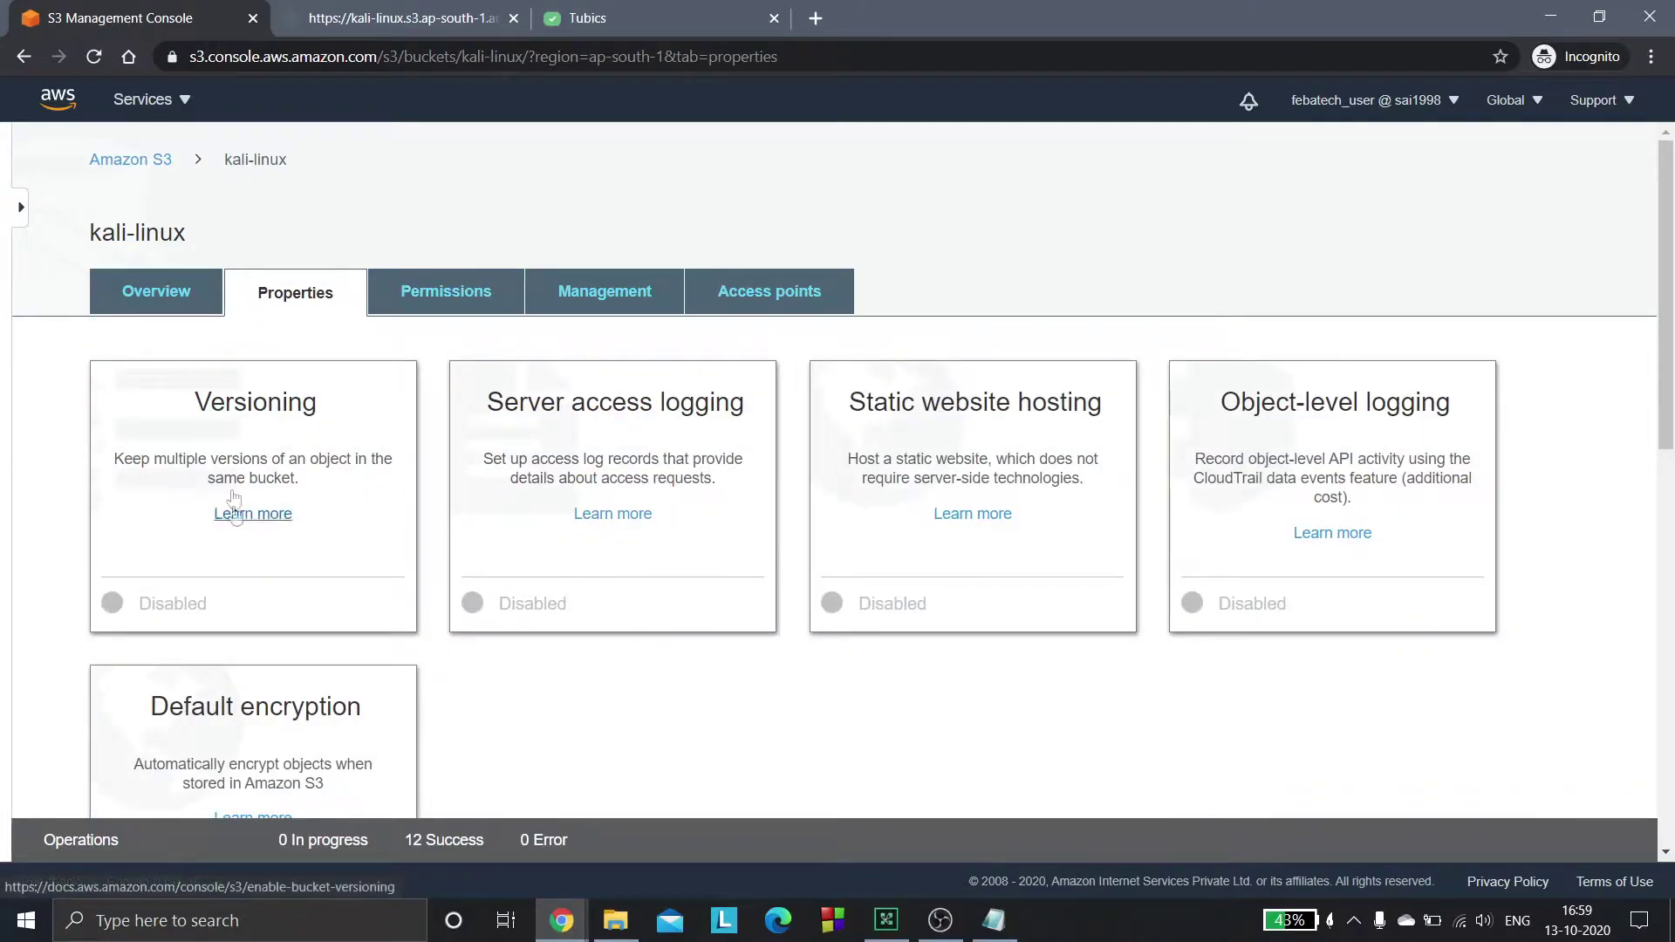
click(261, 515)
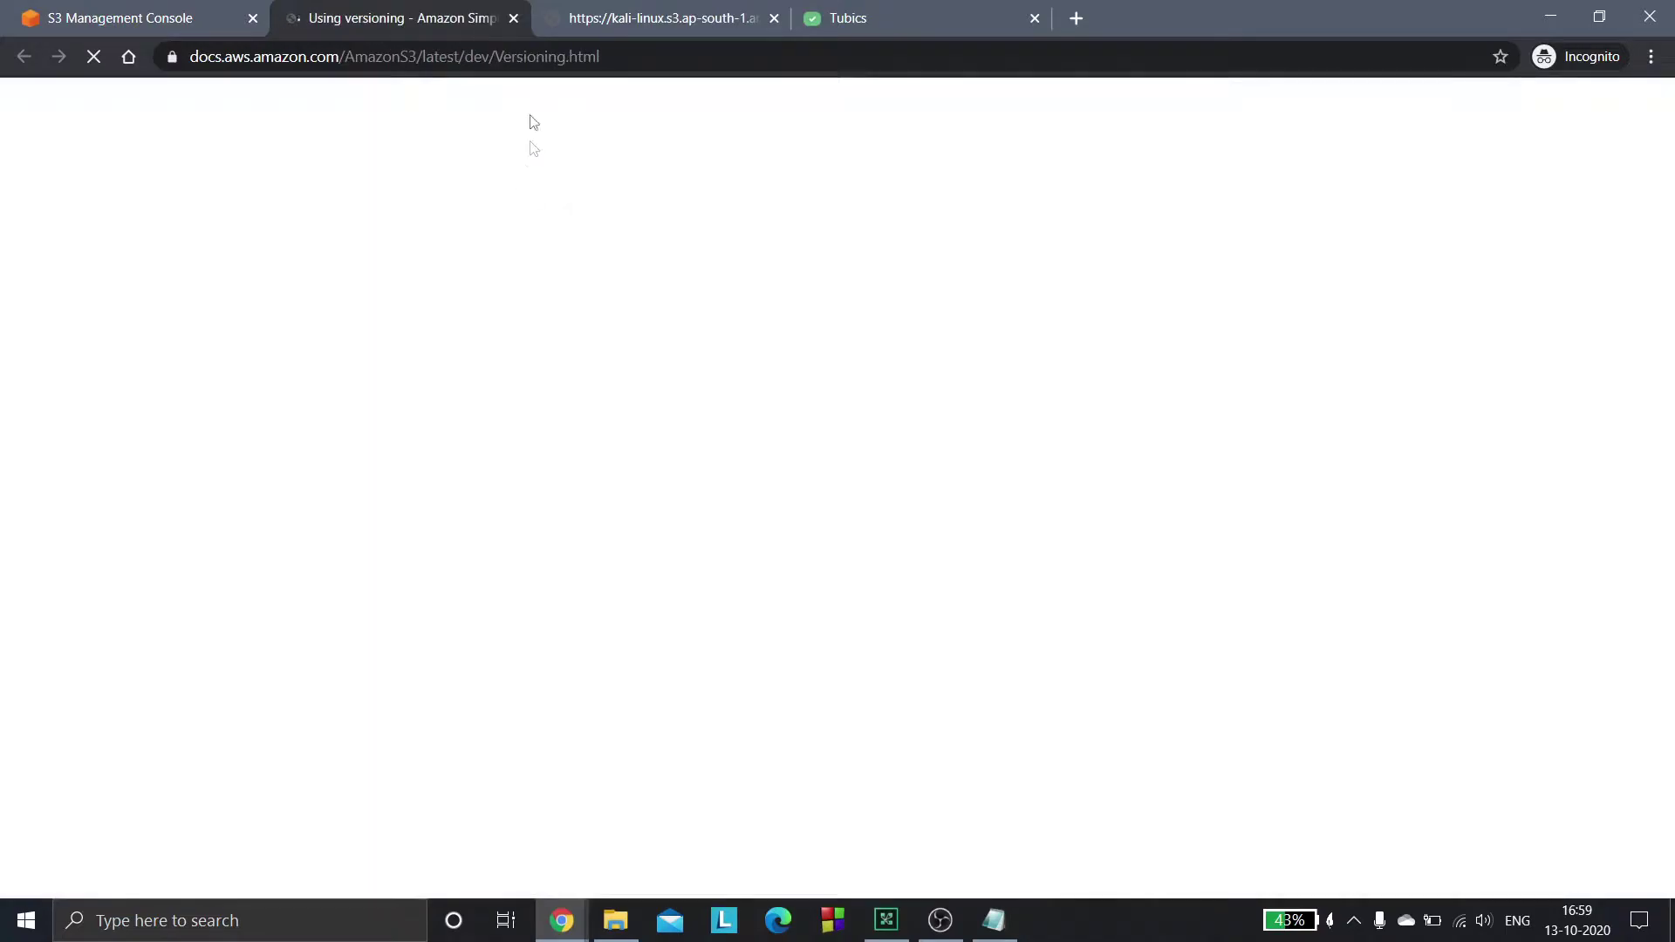
click(513, 18)
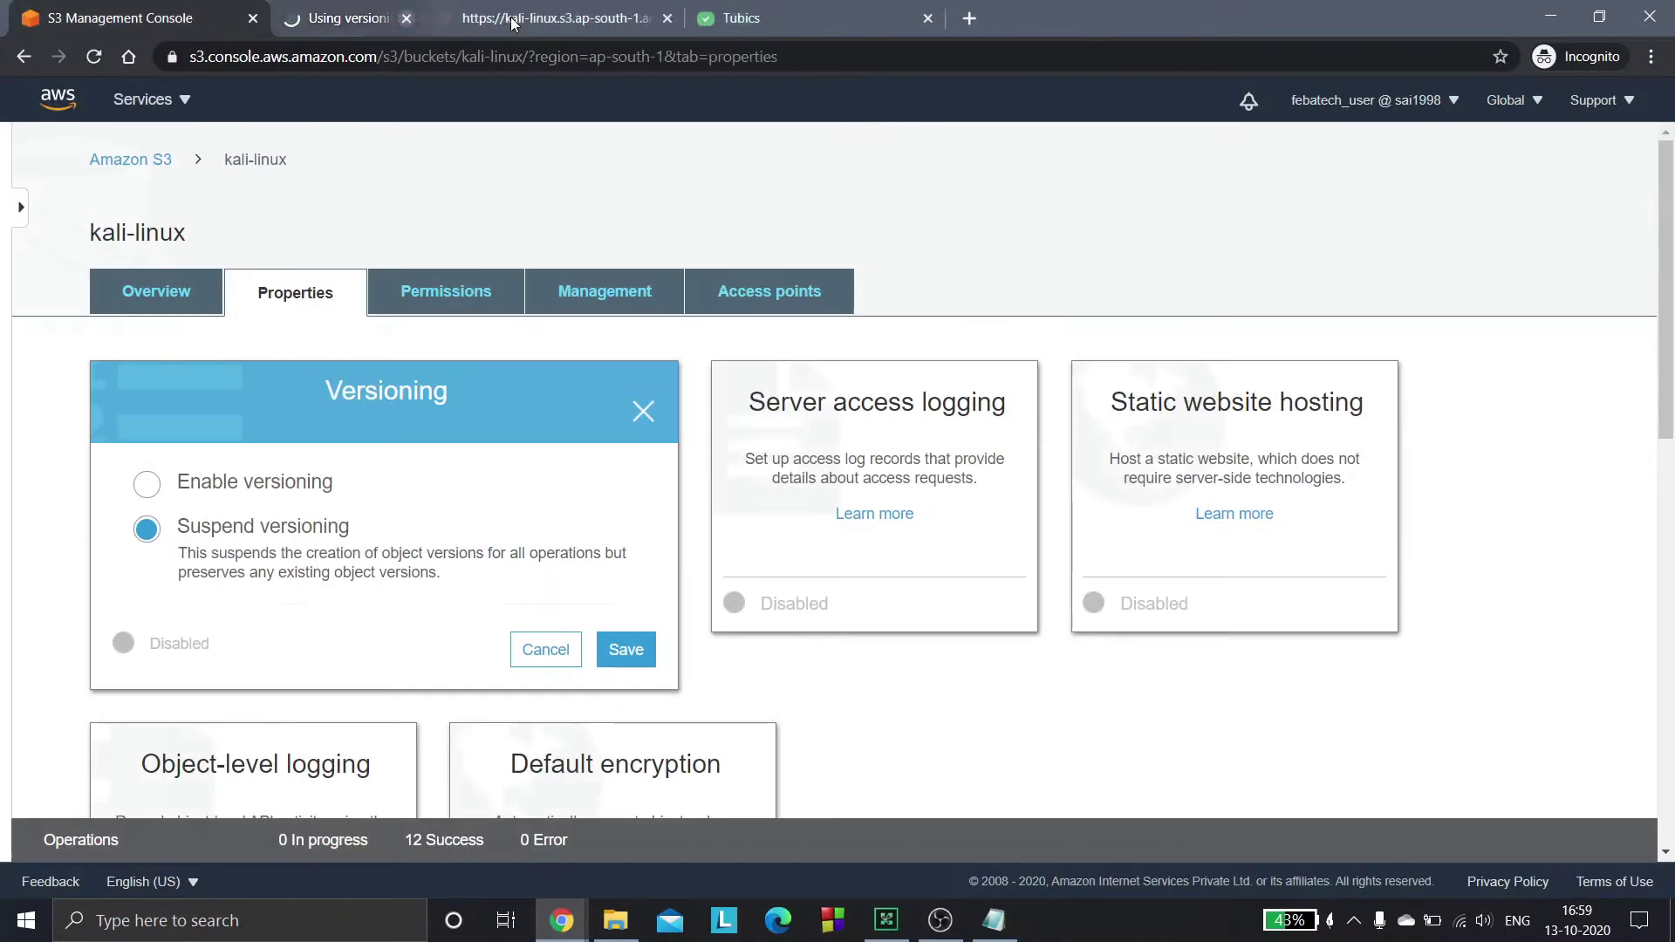
click(247, 481)
click(626, 649)
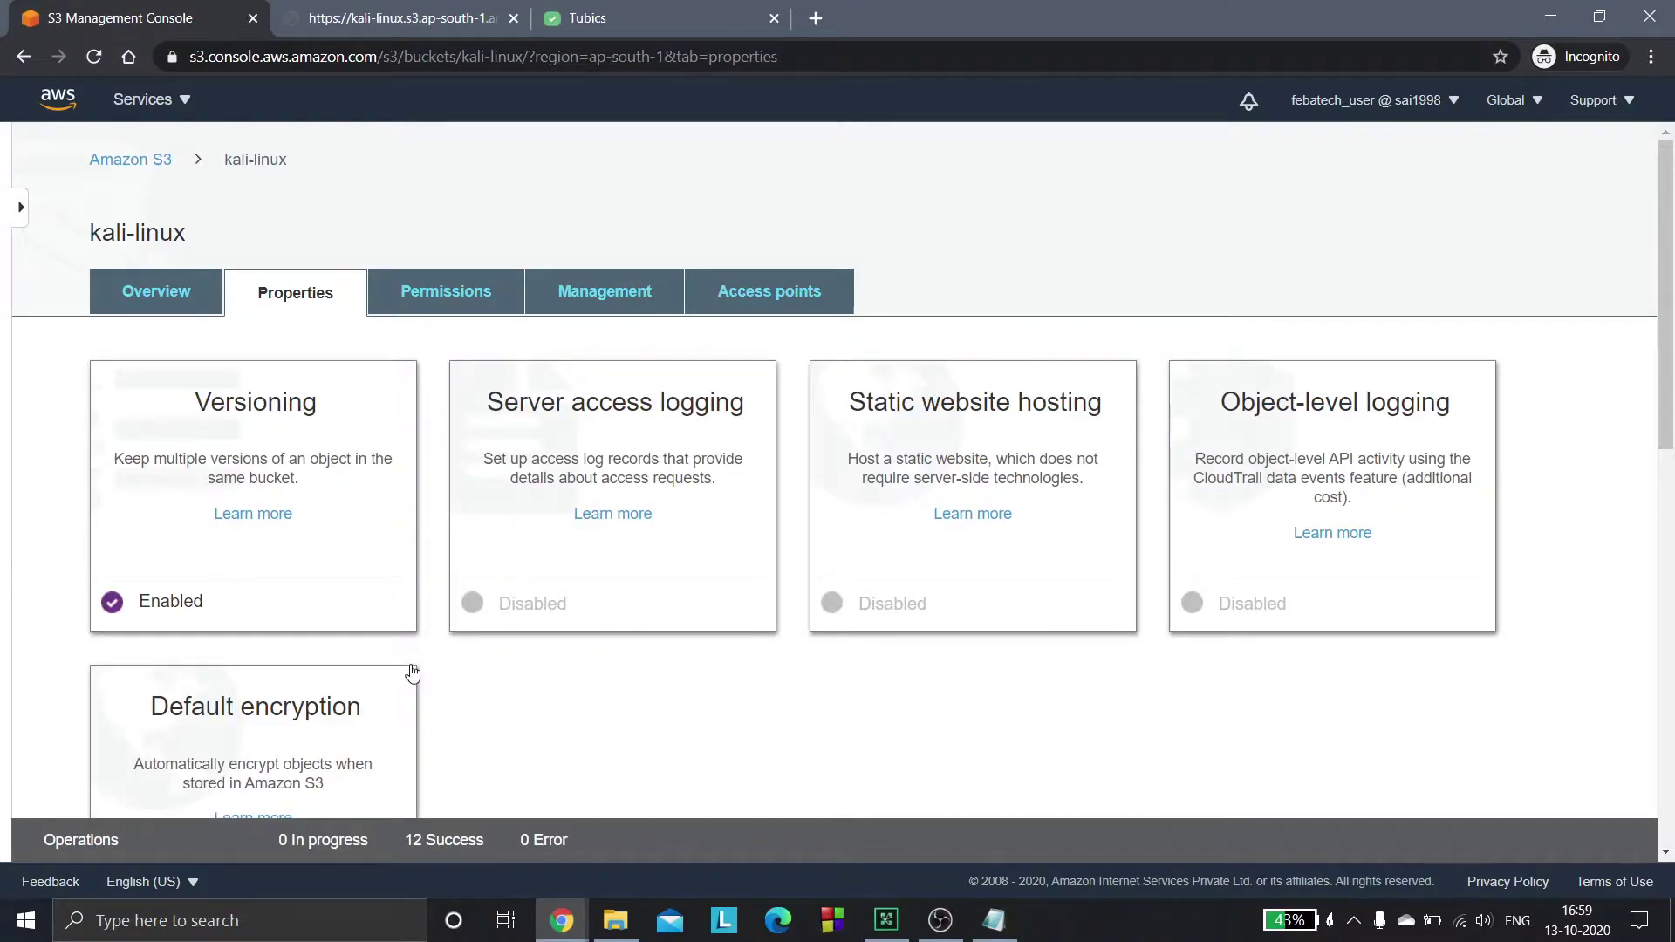
Step: Switch the empty bucket's overview between showing and hiding object versions, leaving versions hidden
click(157, 297)
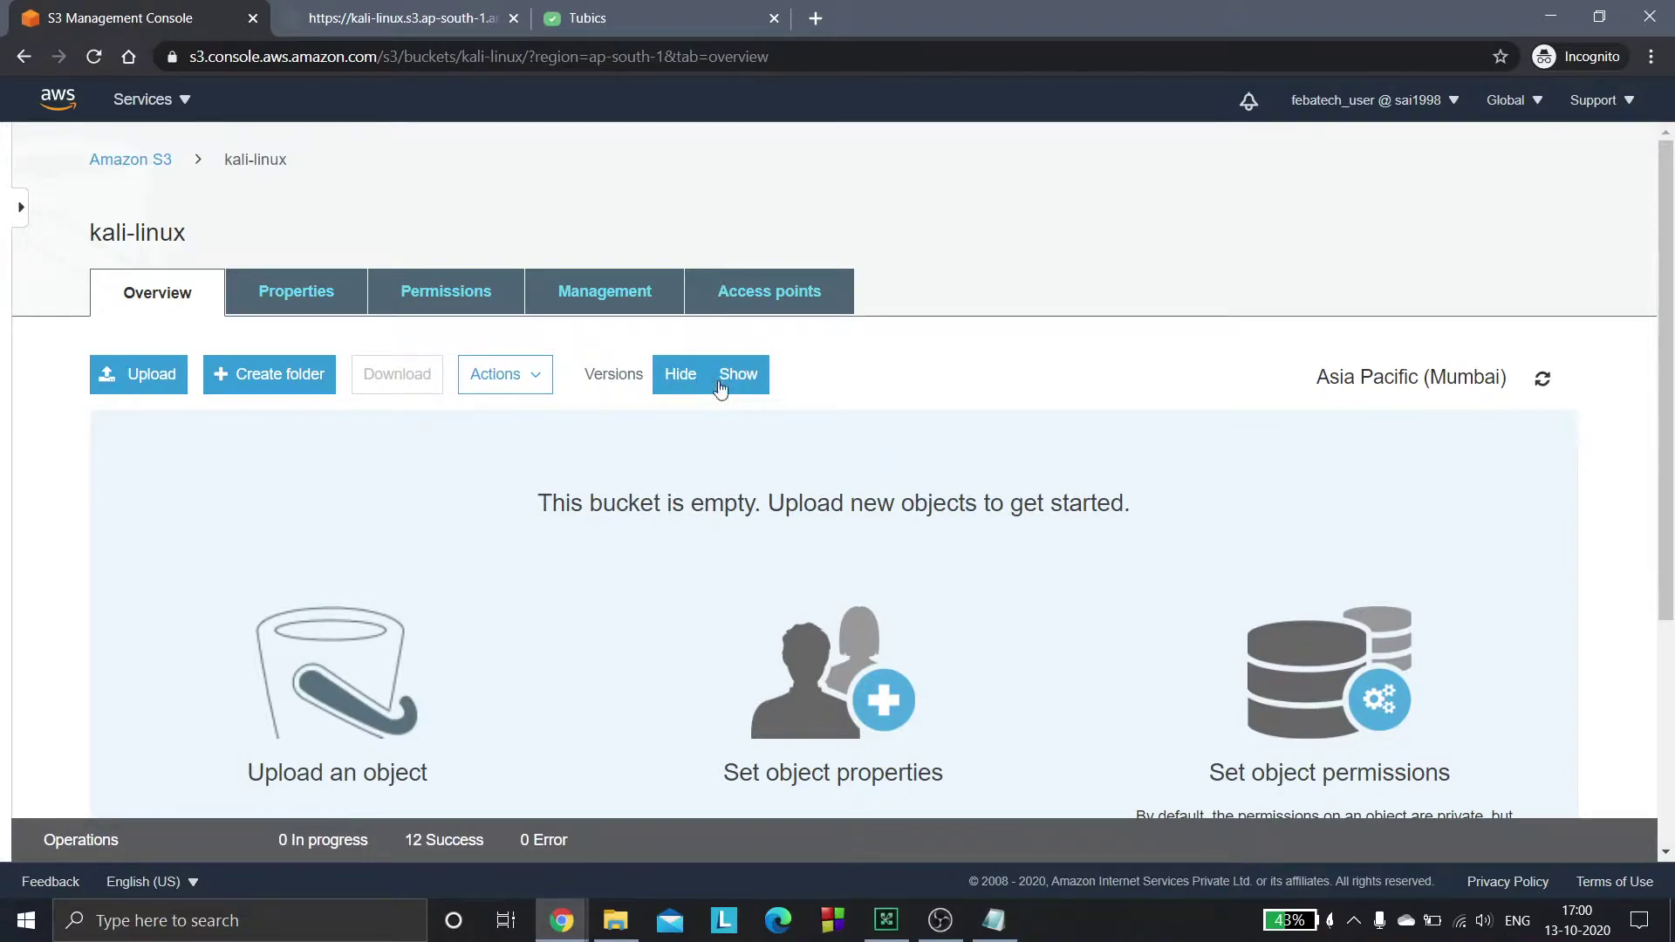
drag(584, 375, 643, 400)
click(647, 410)
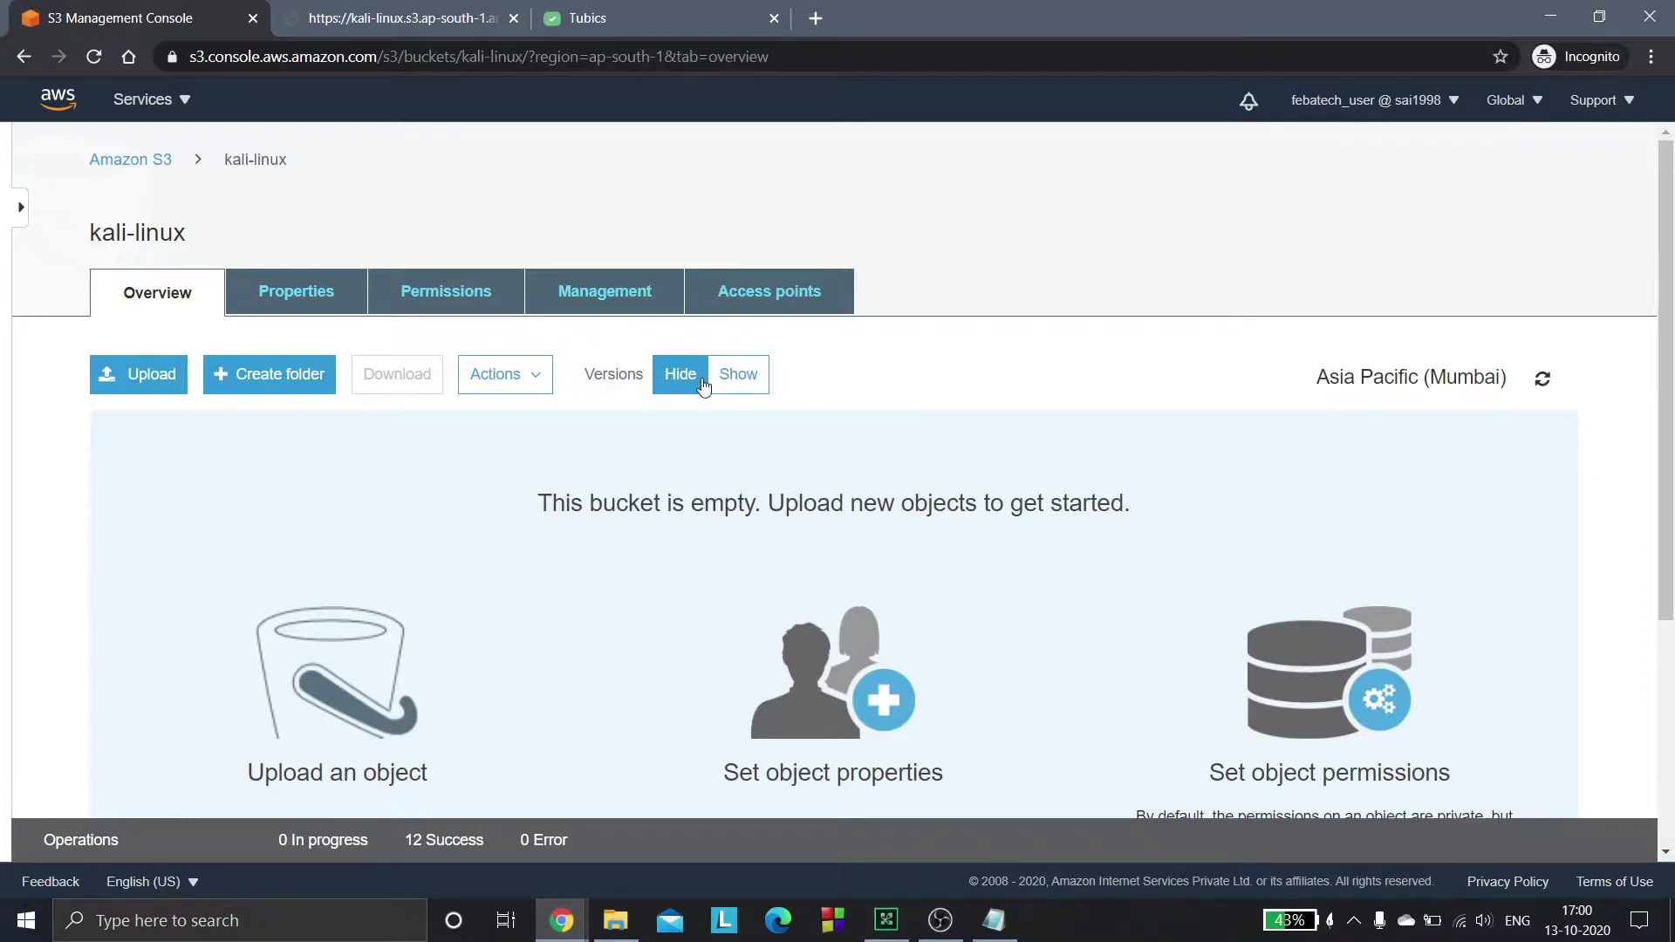
click(741, 382)
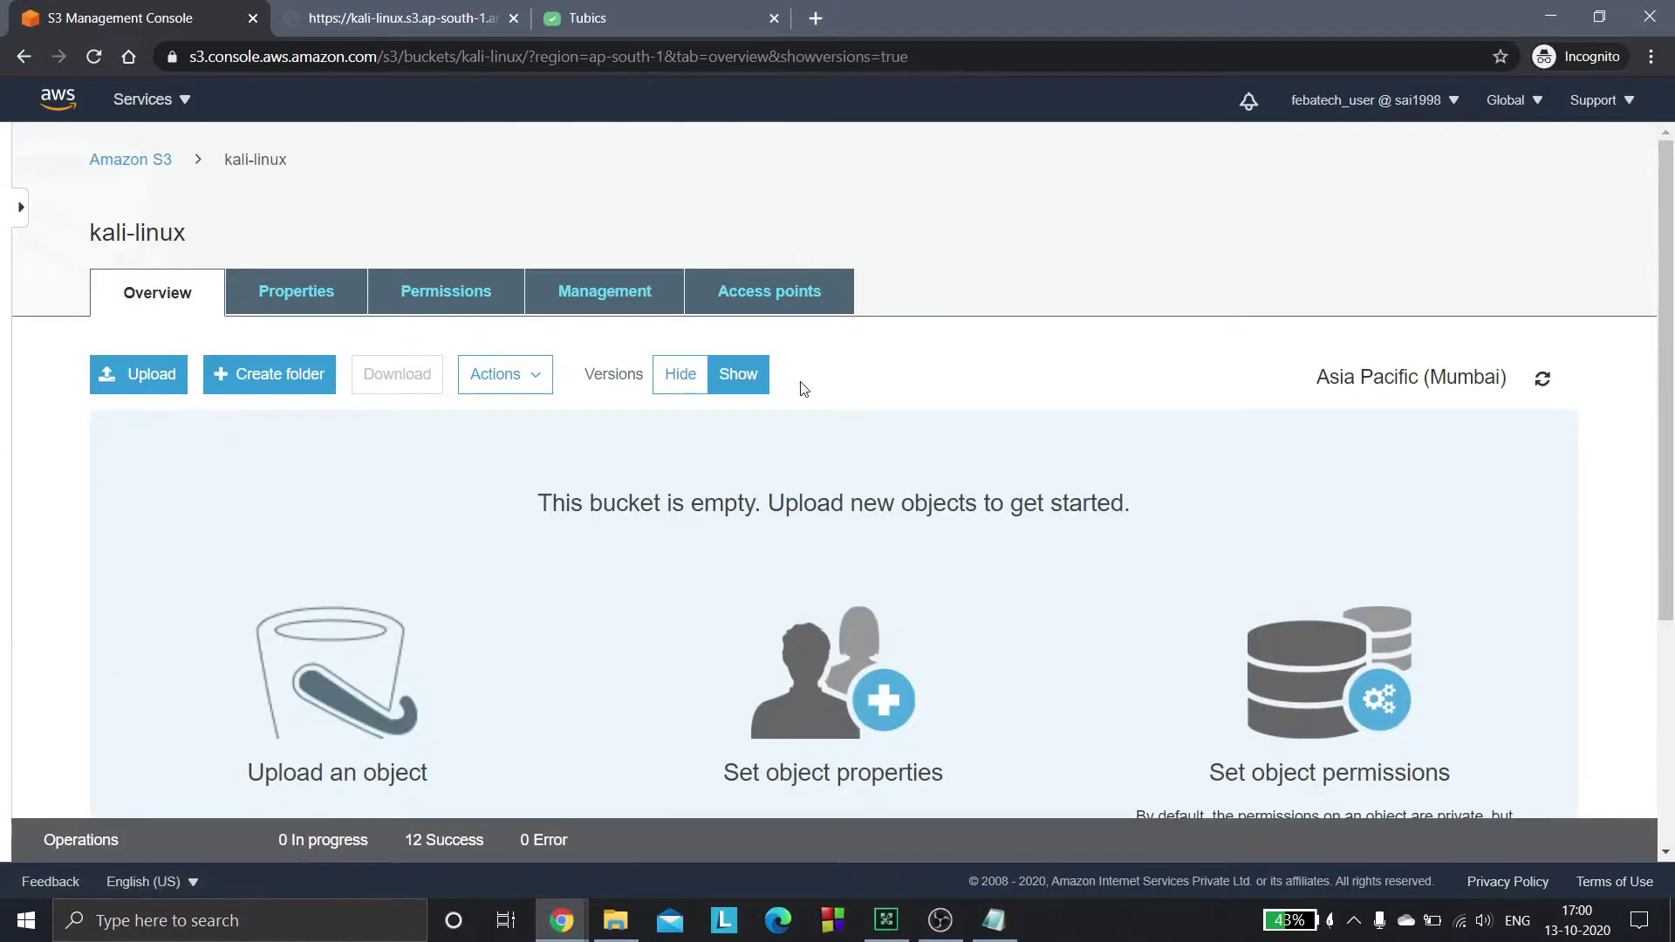
click(680, 375)
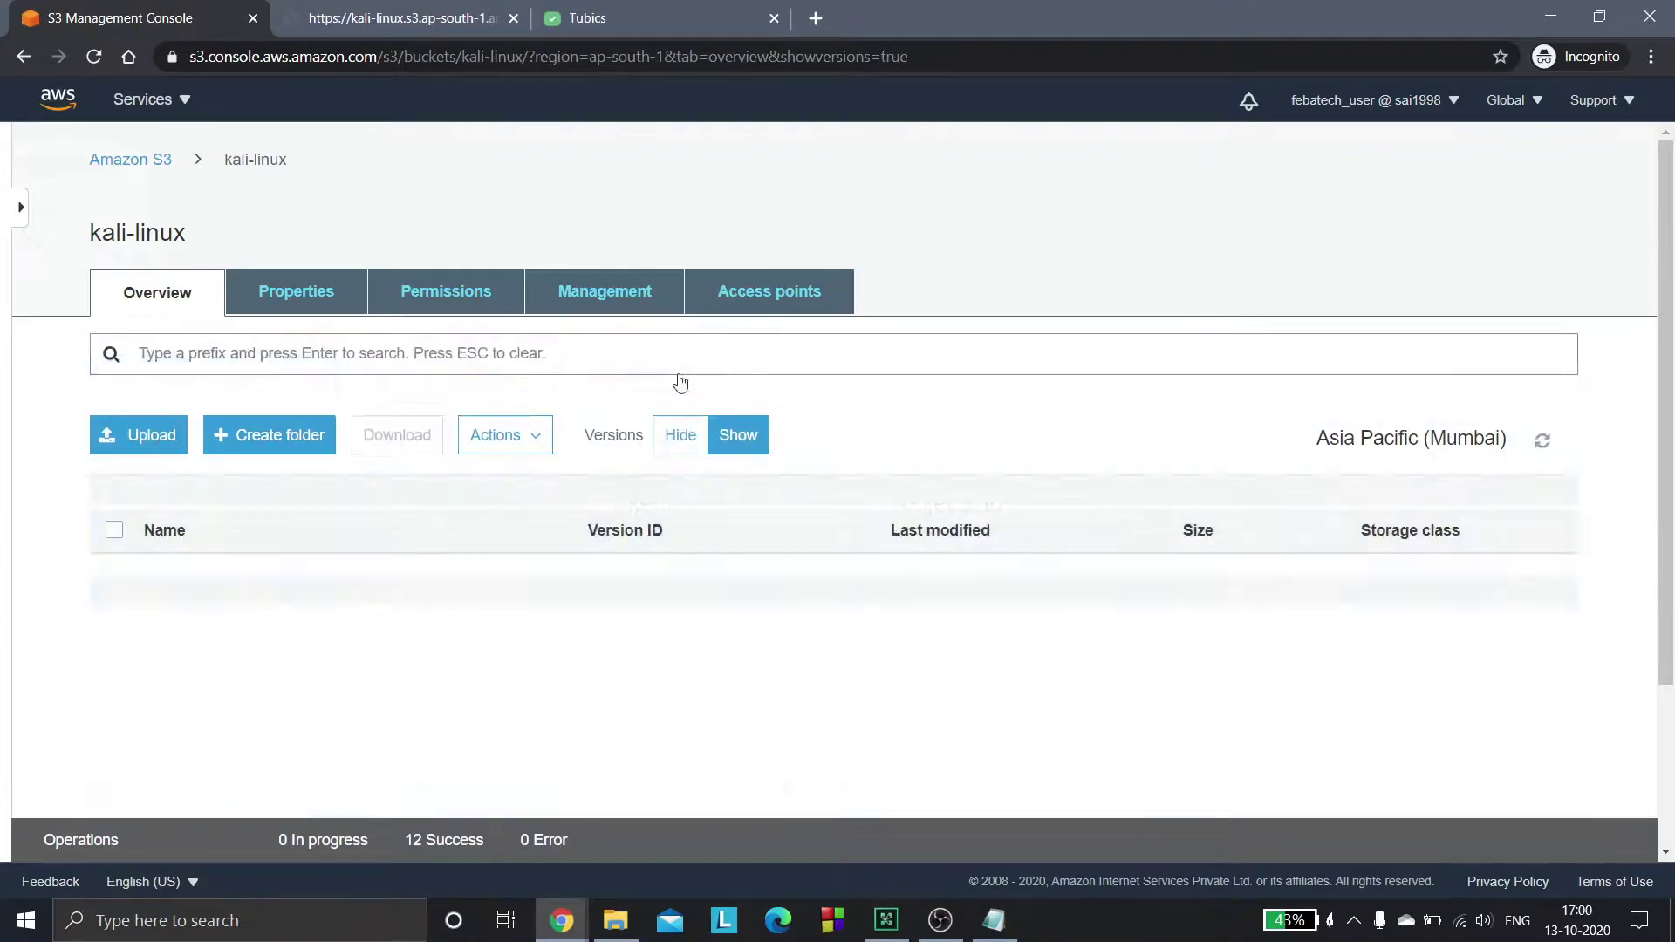
click(676, 380)
click(733, 381)
click(697, 379)
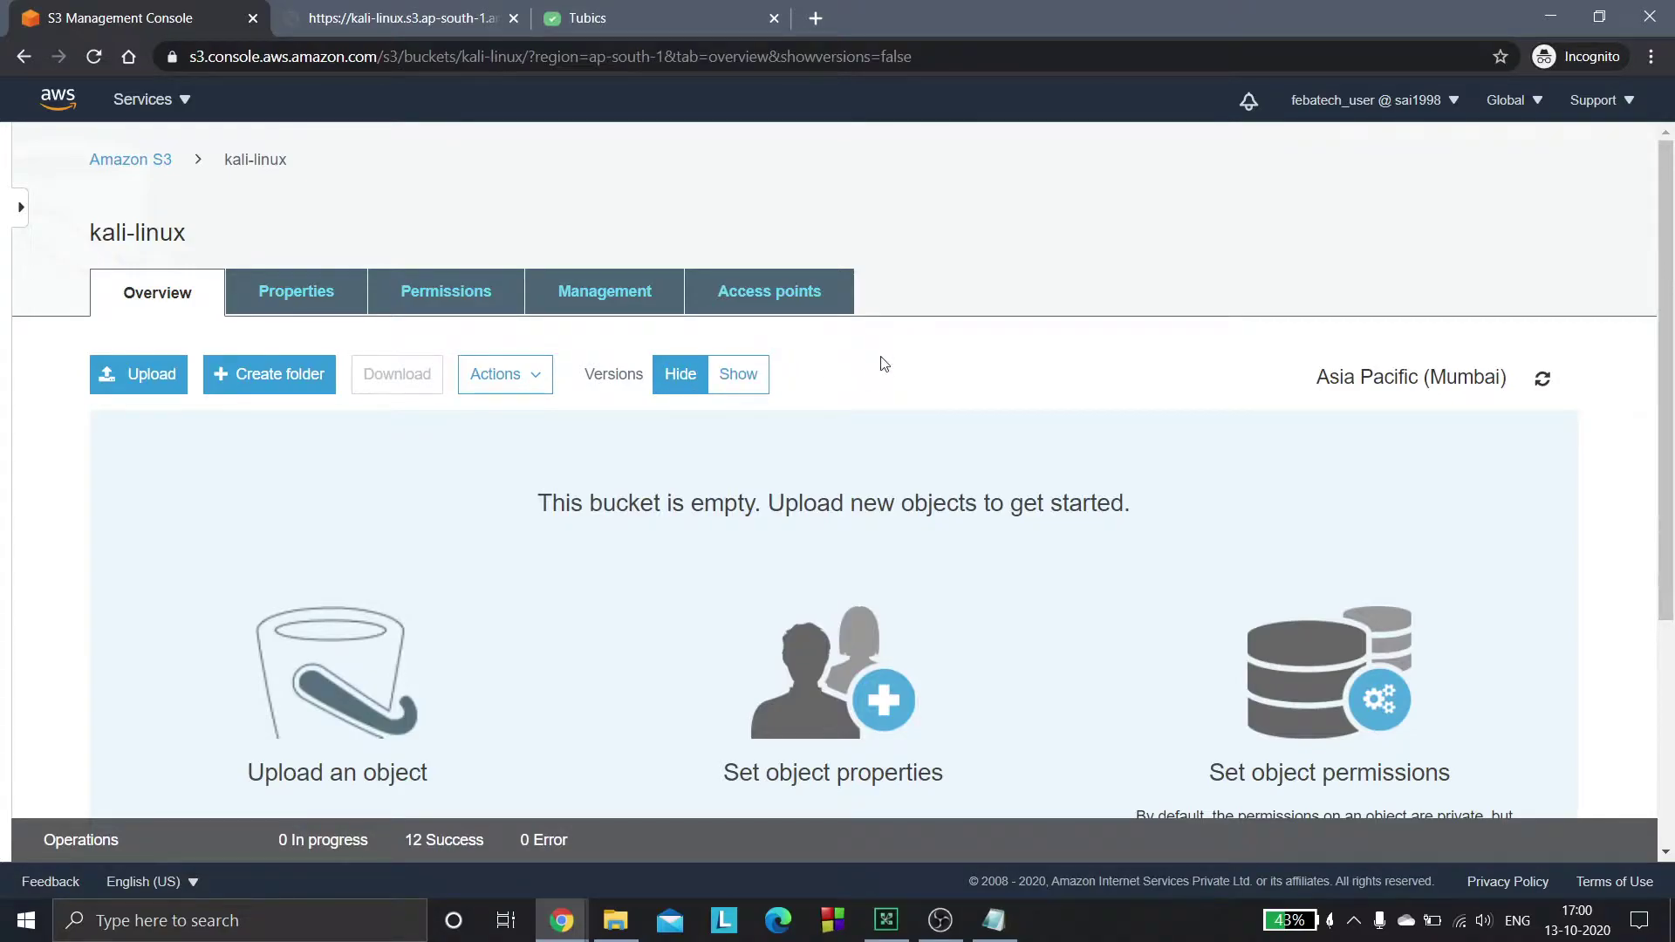
Step: Upload the Hello text file from the Desktop to the kali-linux bucket, keeping the default permissions and properties
click(126, 372)
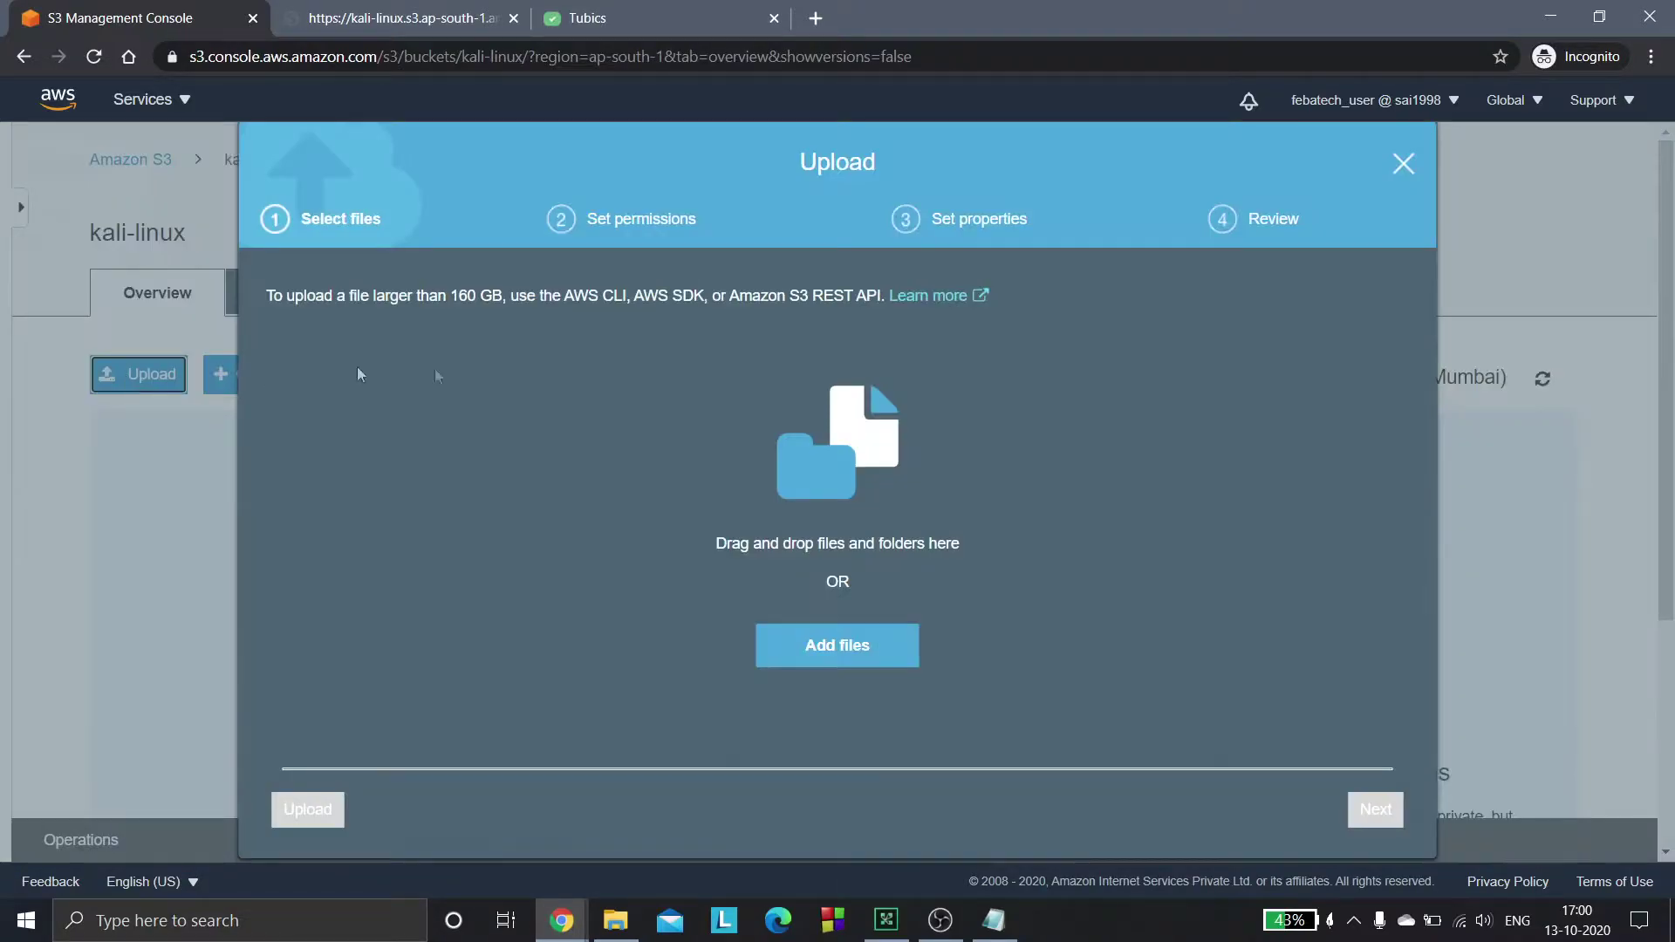
click(856, 645)
click(311, 541)
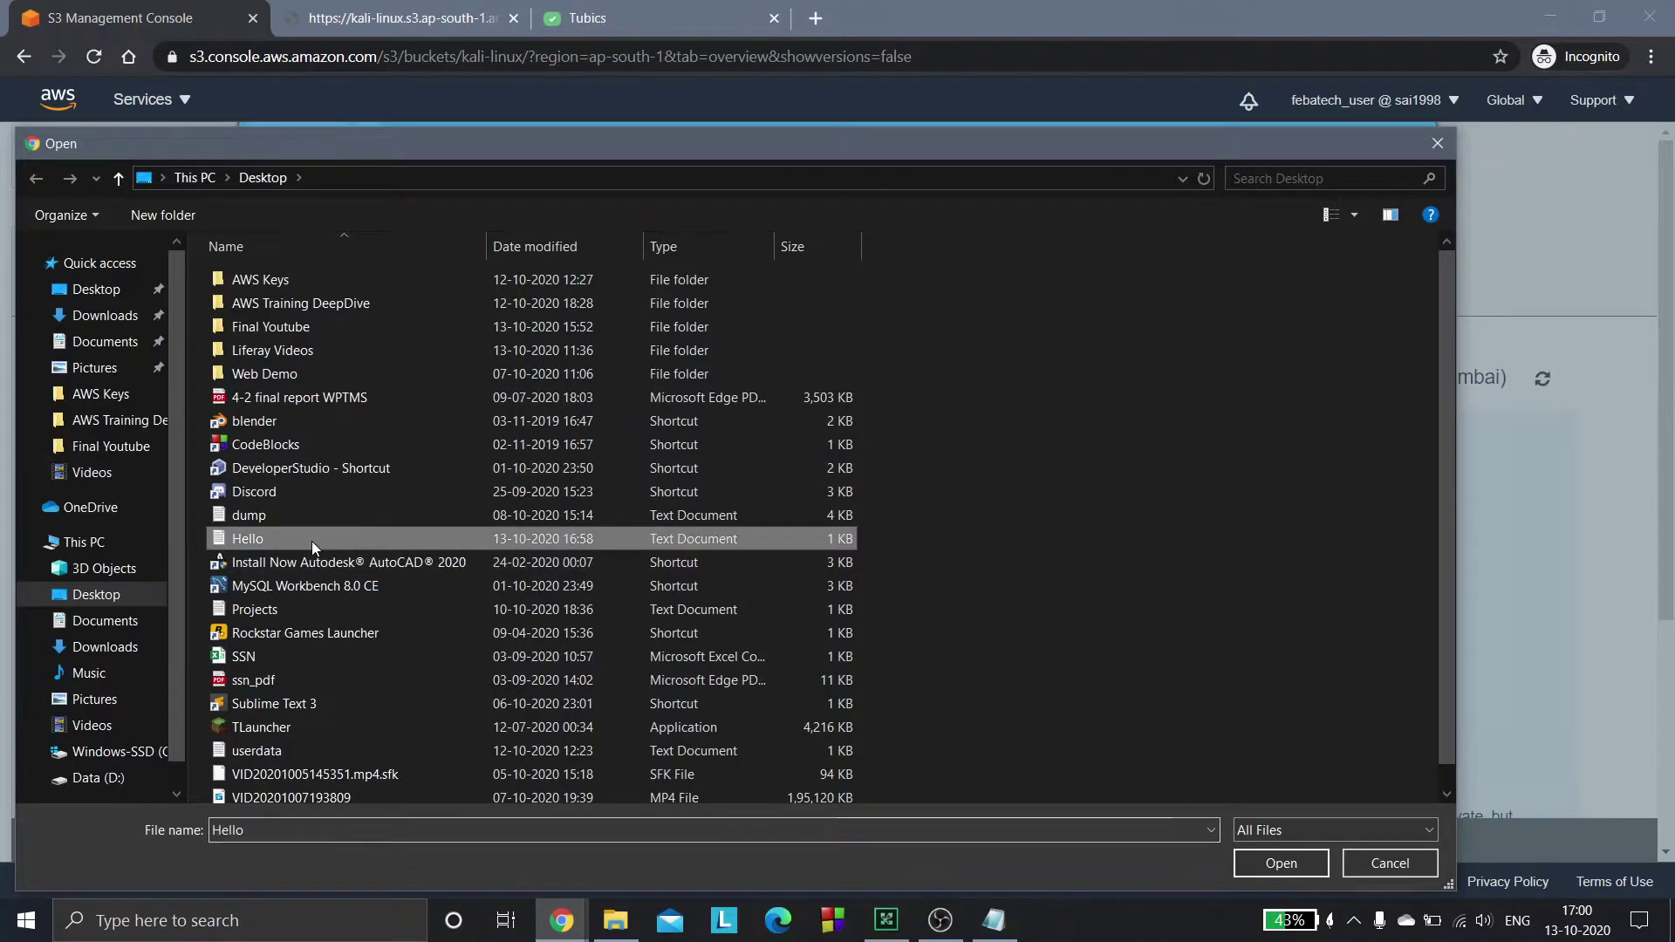
click(1262, 857)
click(1375, 810)
click(1379, 813)
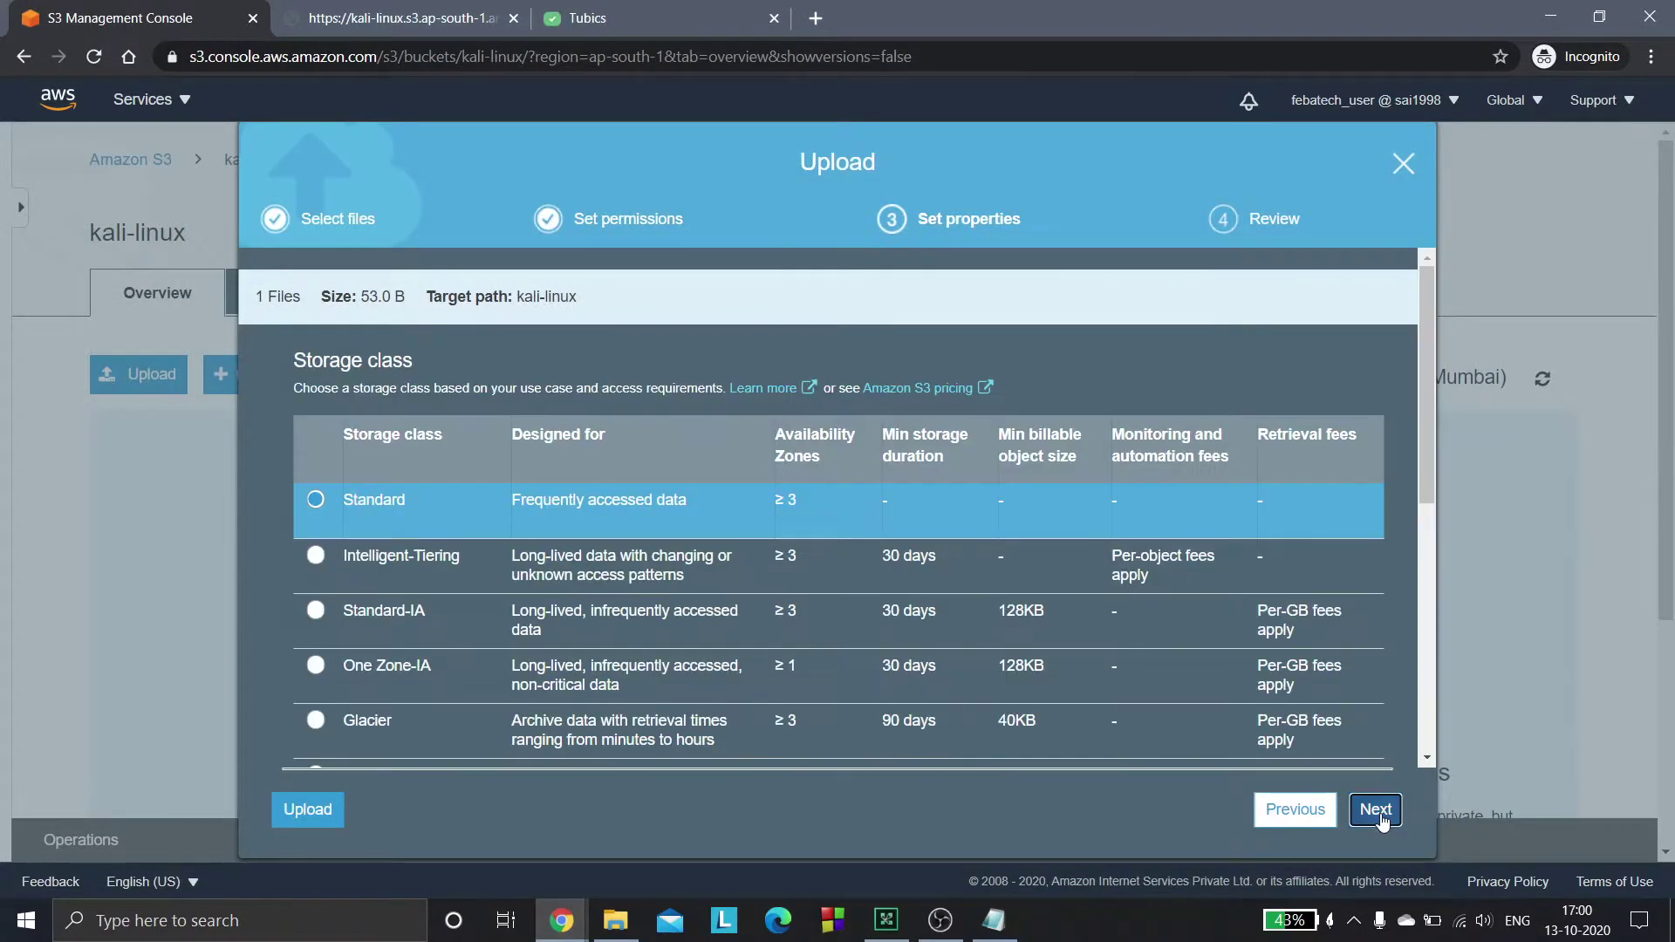
click(1378, 811)
click(1378, 811)
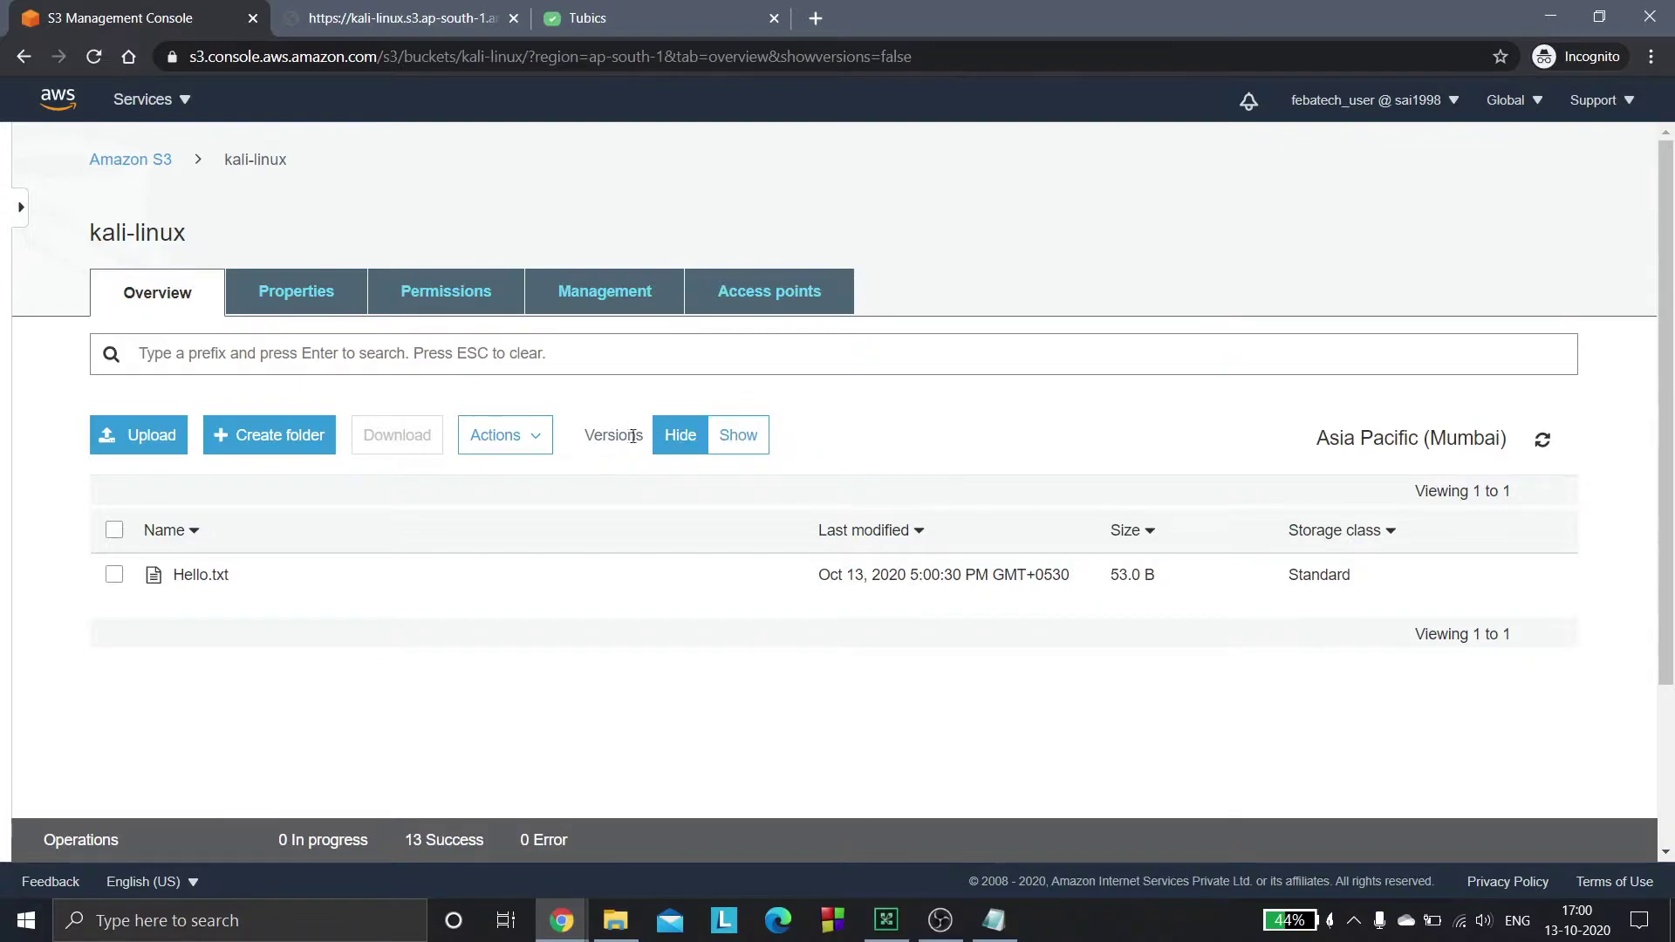
Step: Show and hide the versions of Hello.txt in the bucket, and review the local Hello file's text in Notepad
click(736, 437)
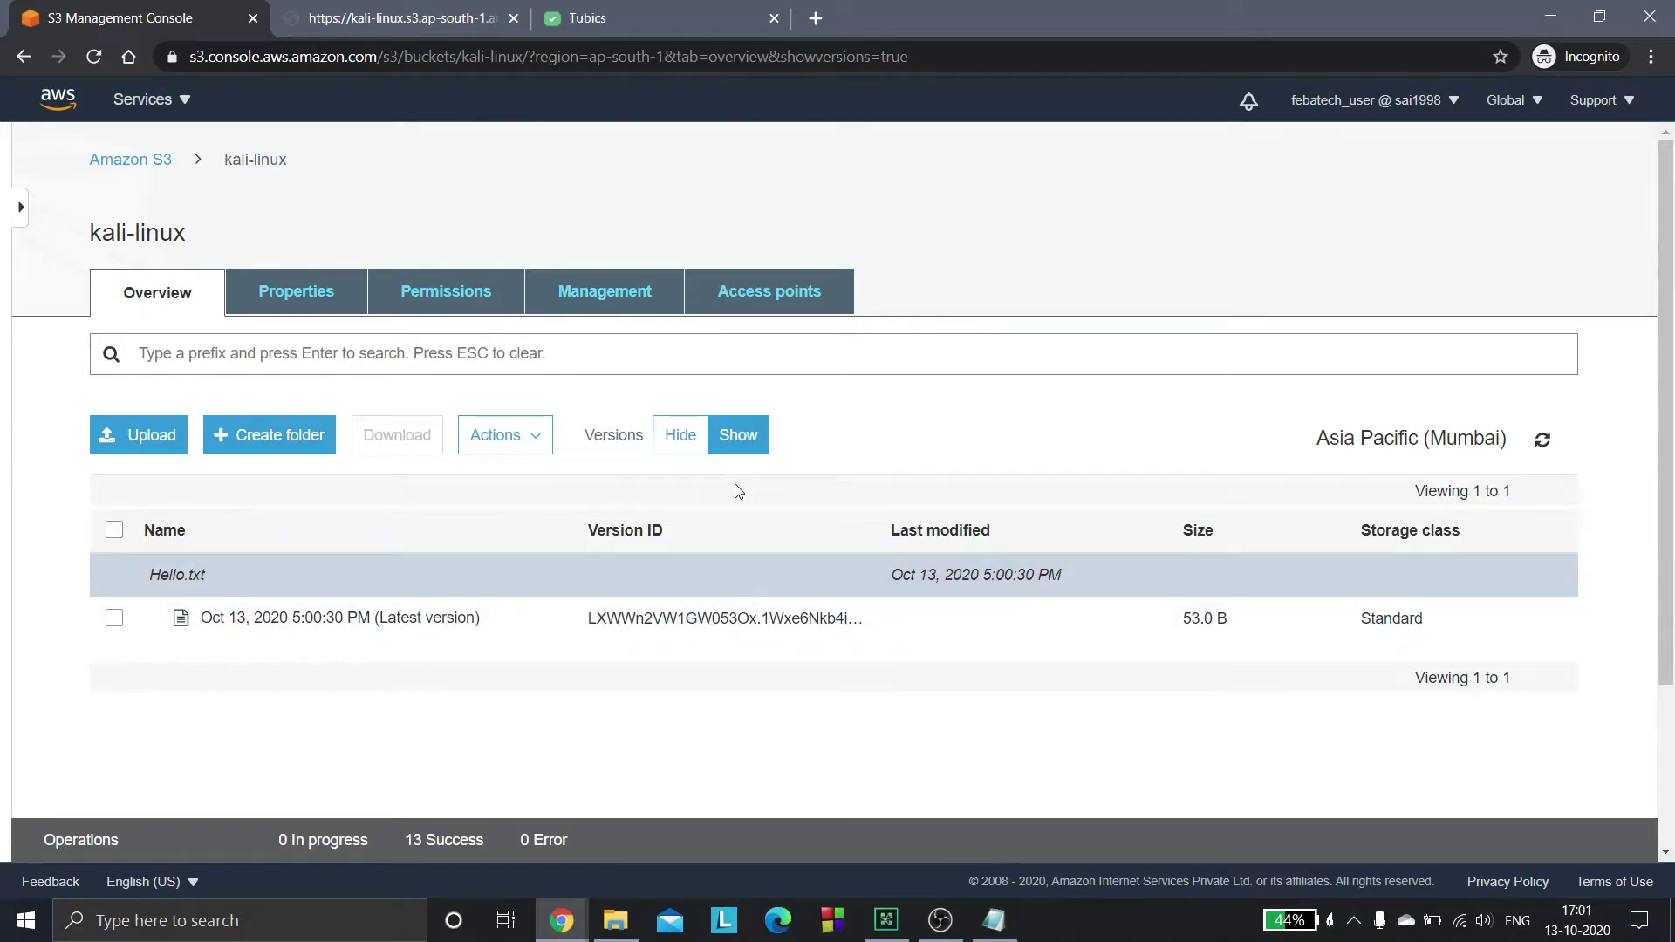
click(684, 445)
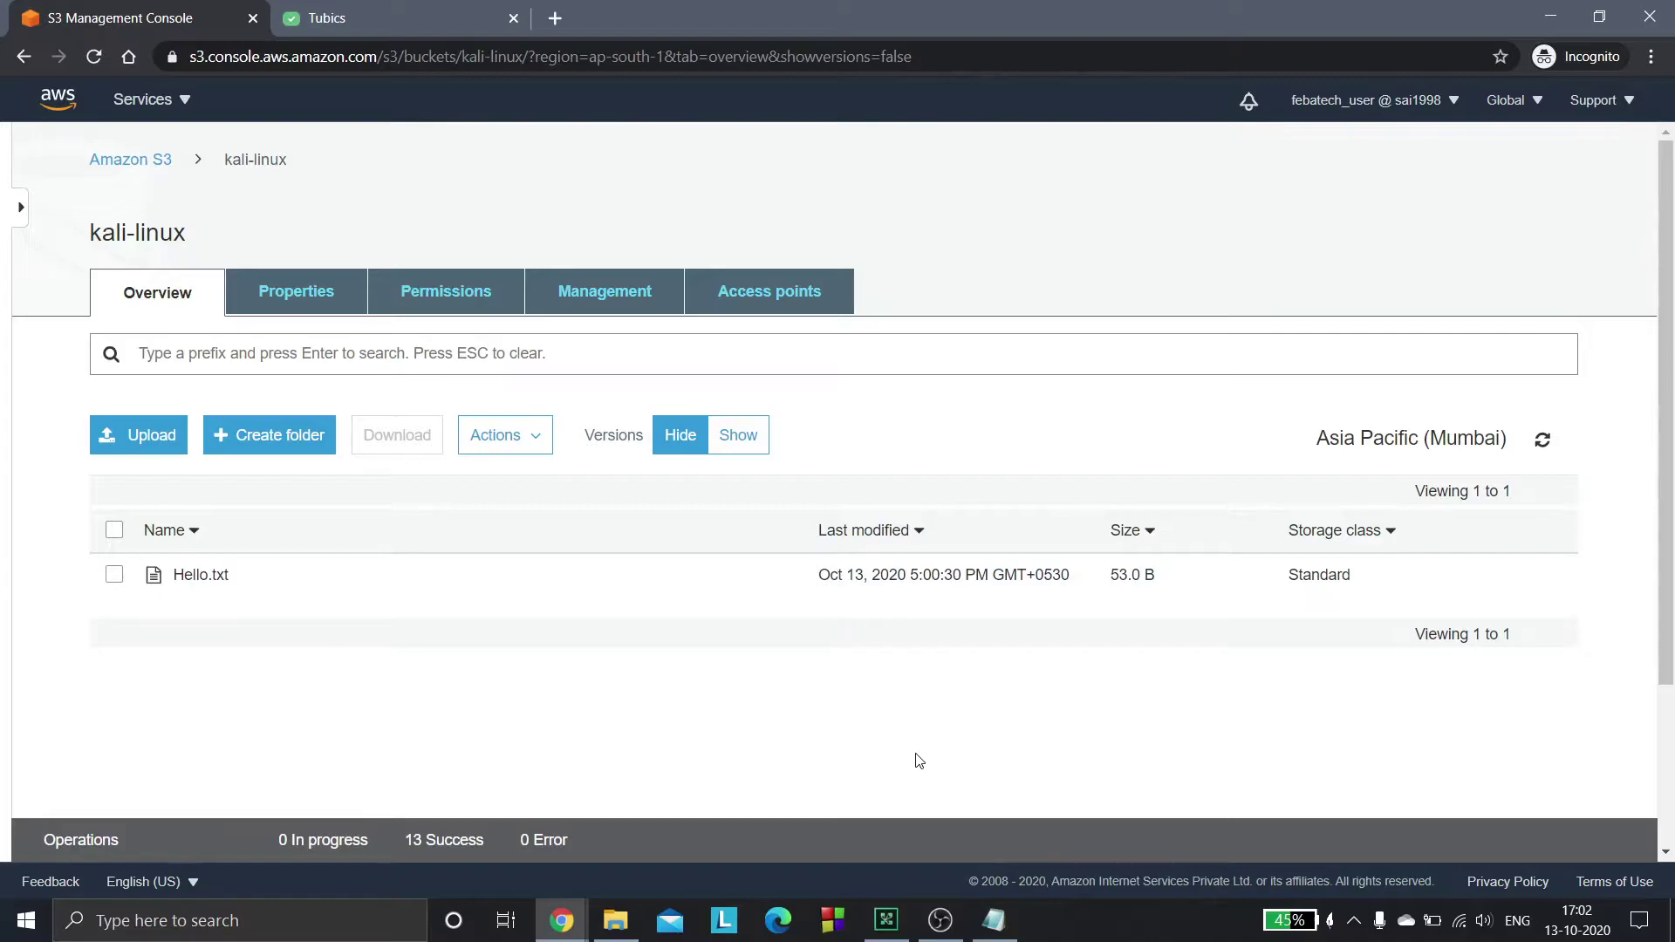
click(993, 920)
drag(565, 222, 476, 221)
key(ctrl+a)
key(Right)
click(1309, 63)
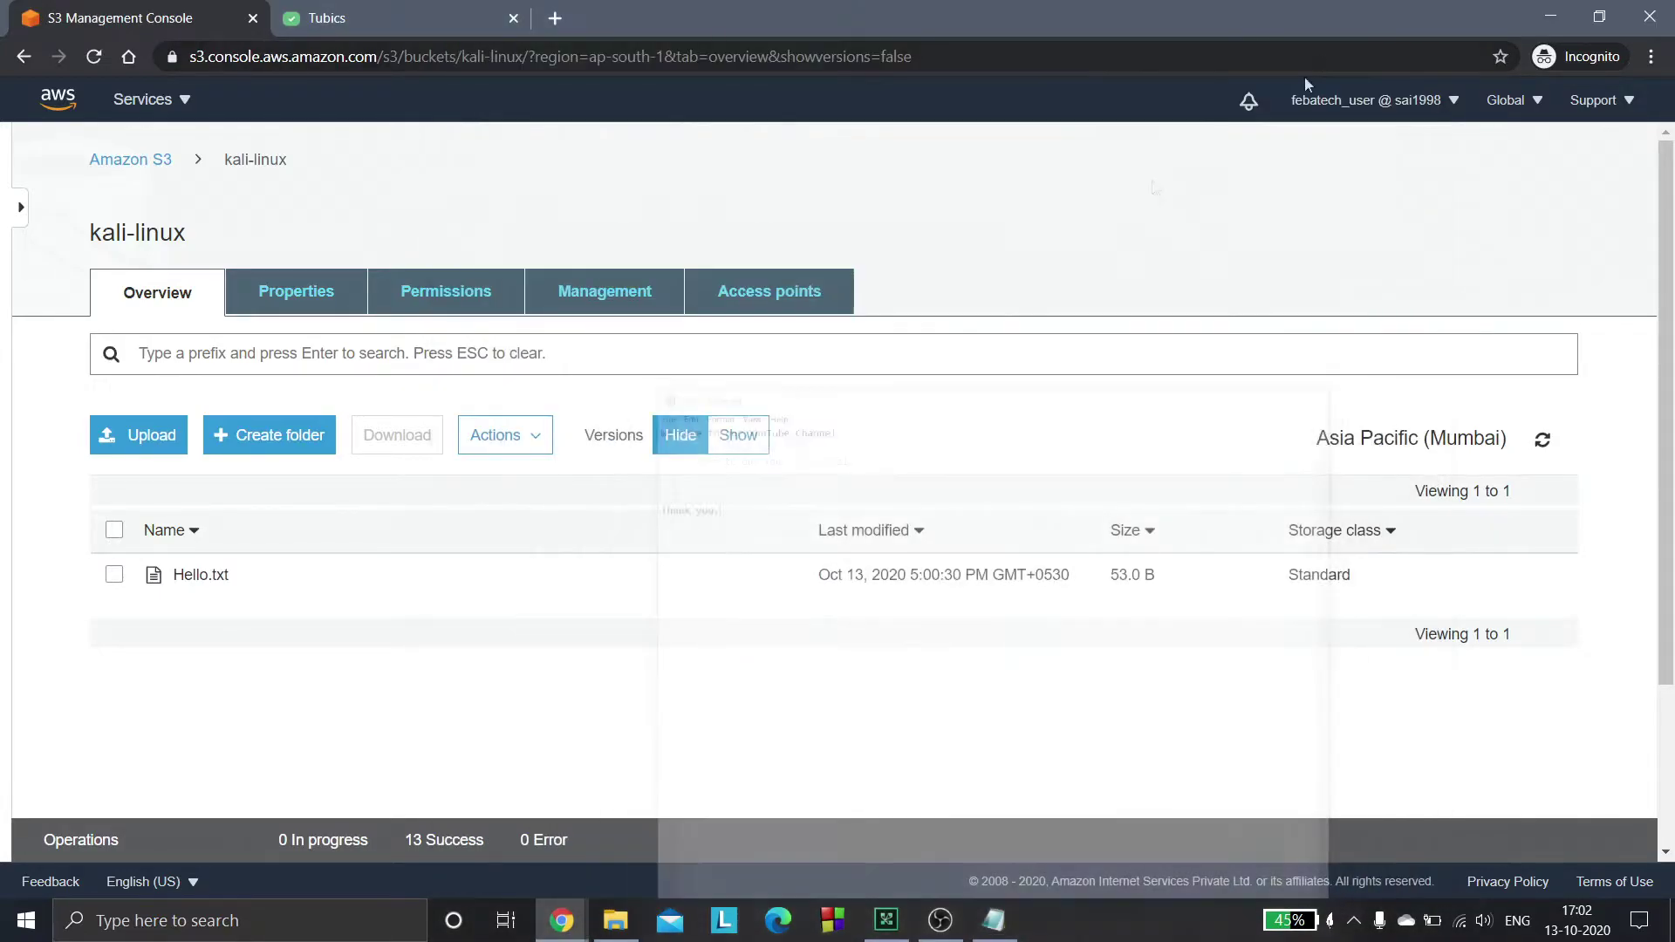
Step: Open the Hello.txt object in the kali-linux bucket and make it public
click(214, 577)
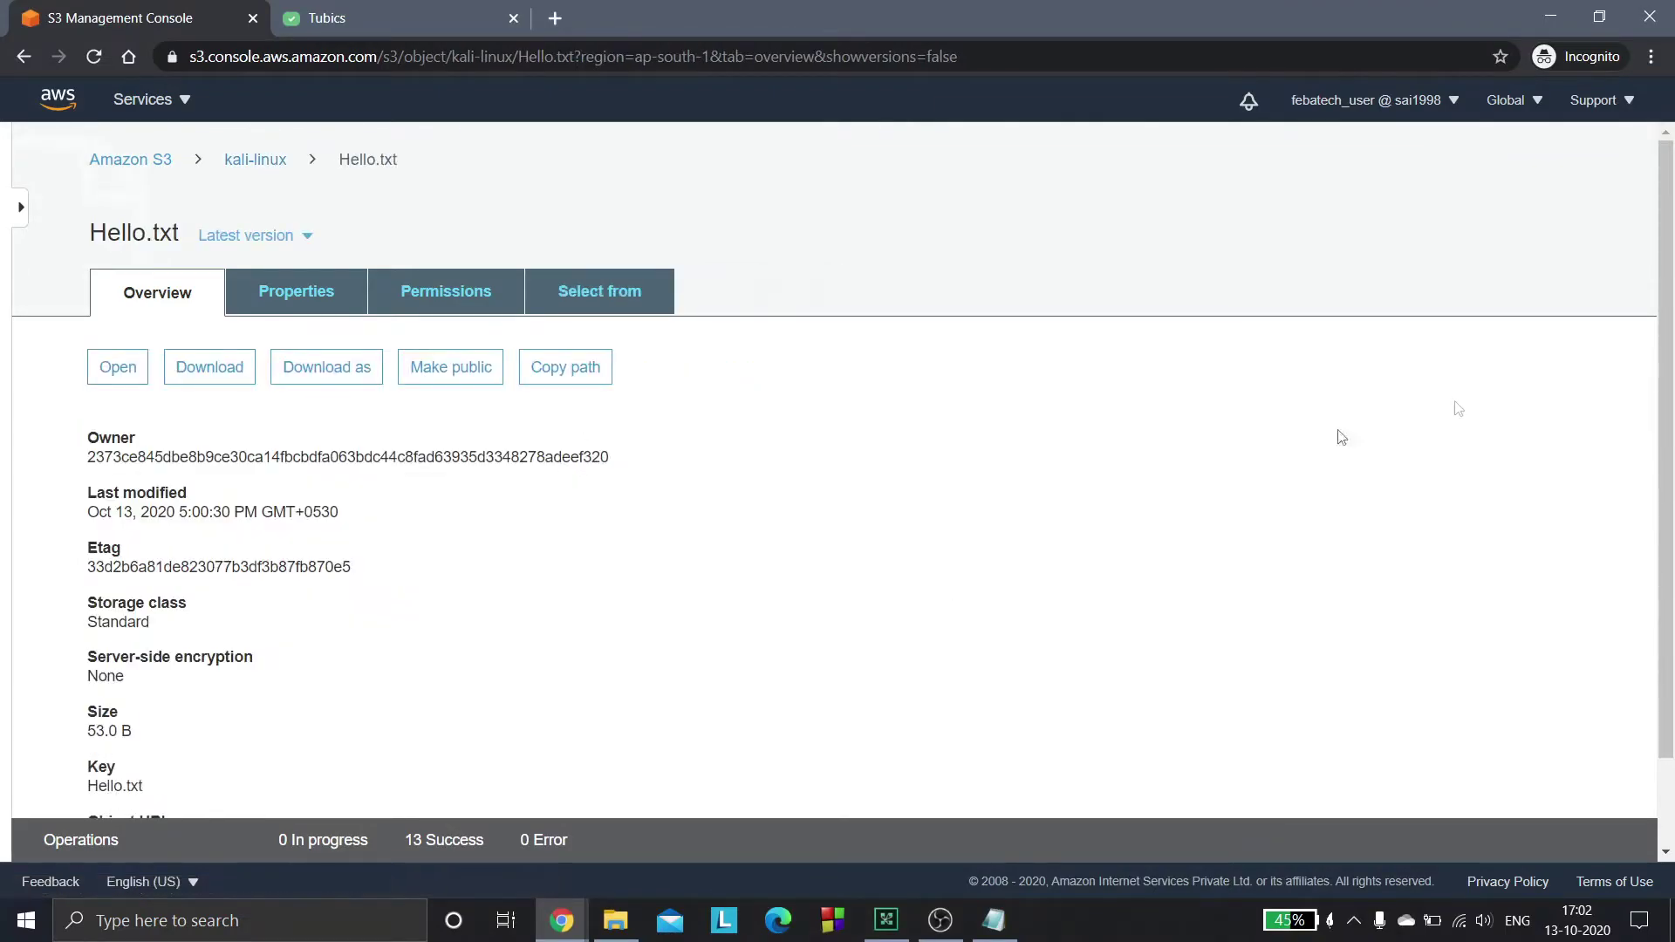
scroll(900, 316, down, 1)
click(475, 301)
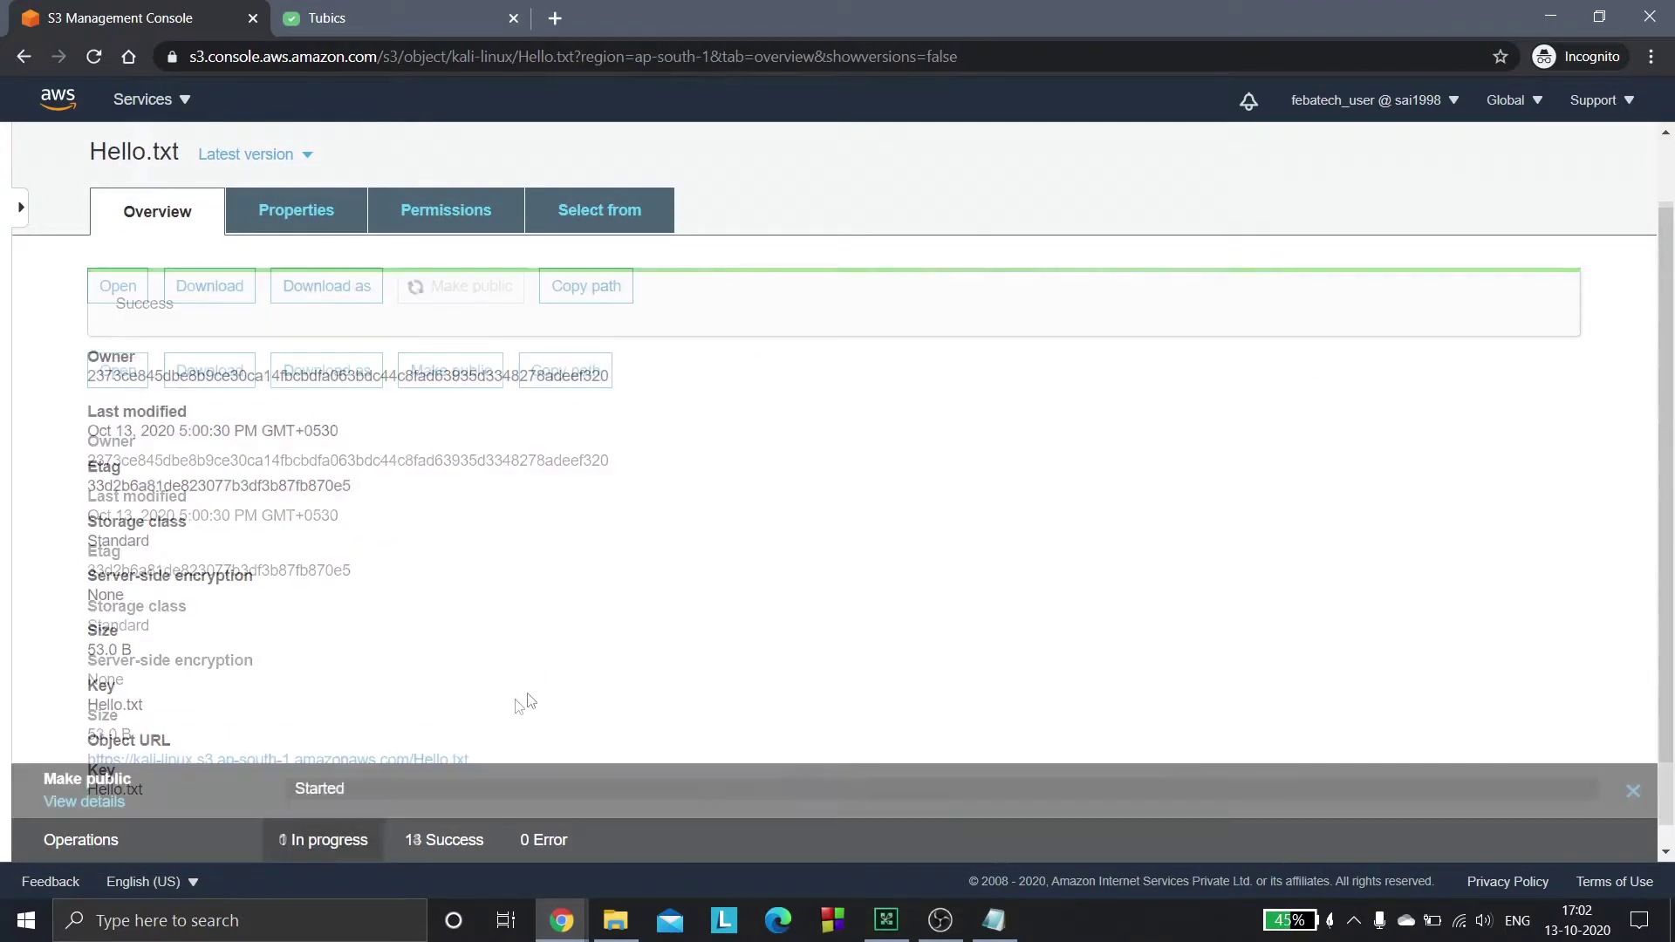
Step: Open the object URL of Hello.txt in a new tab and highlight its full text
scroll(845, 621, down, 1)
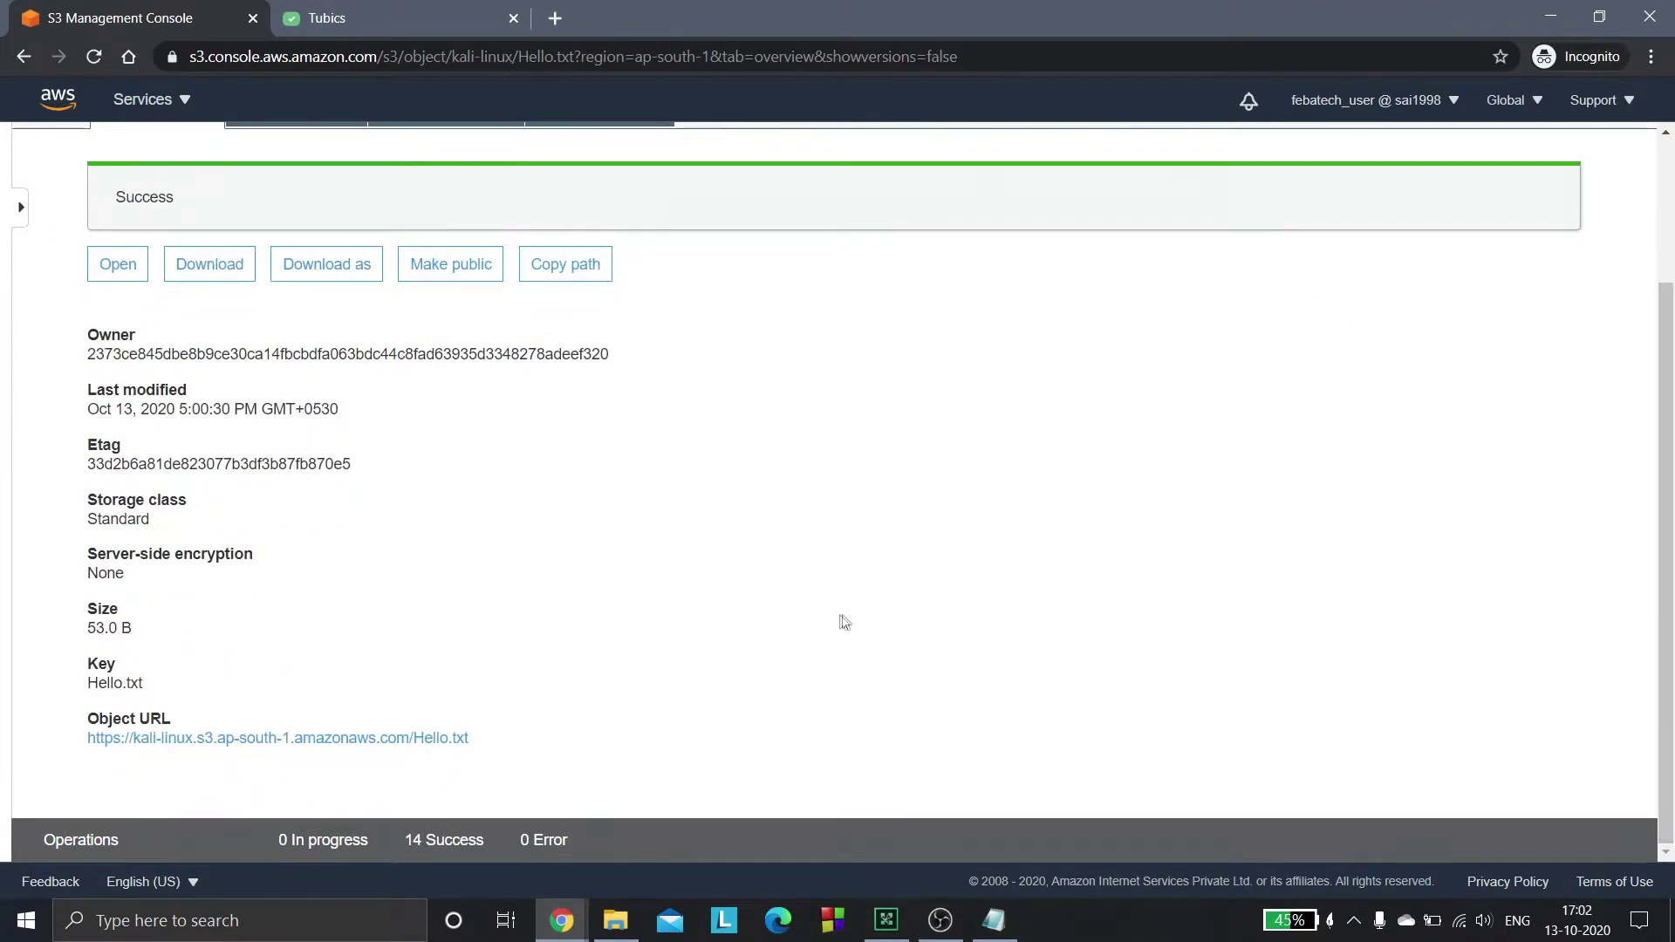
right_click(355, 746)
click(478, 563)
click(437, 12)
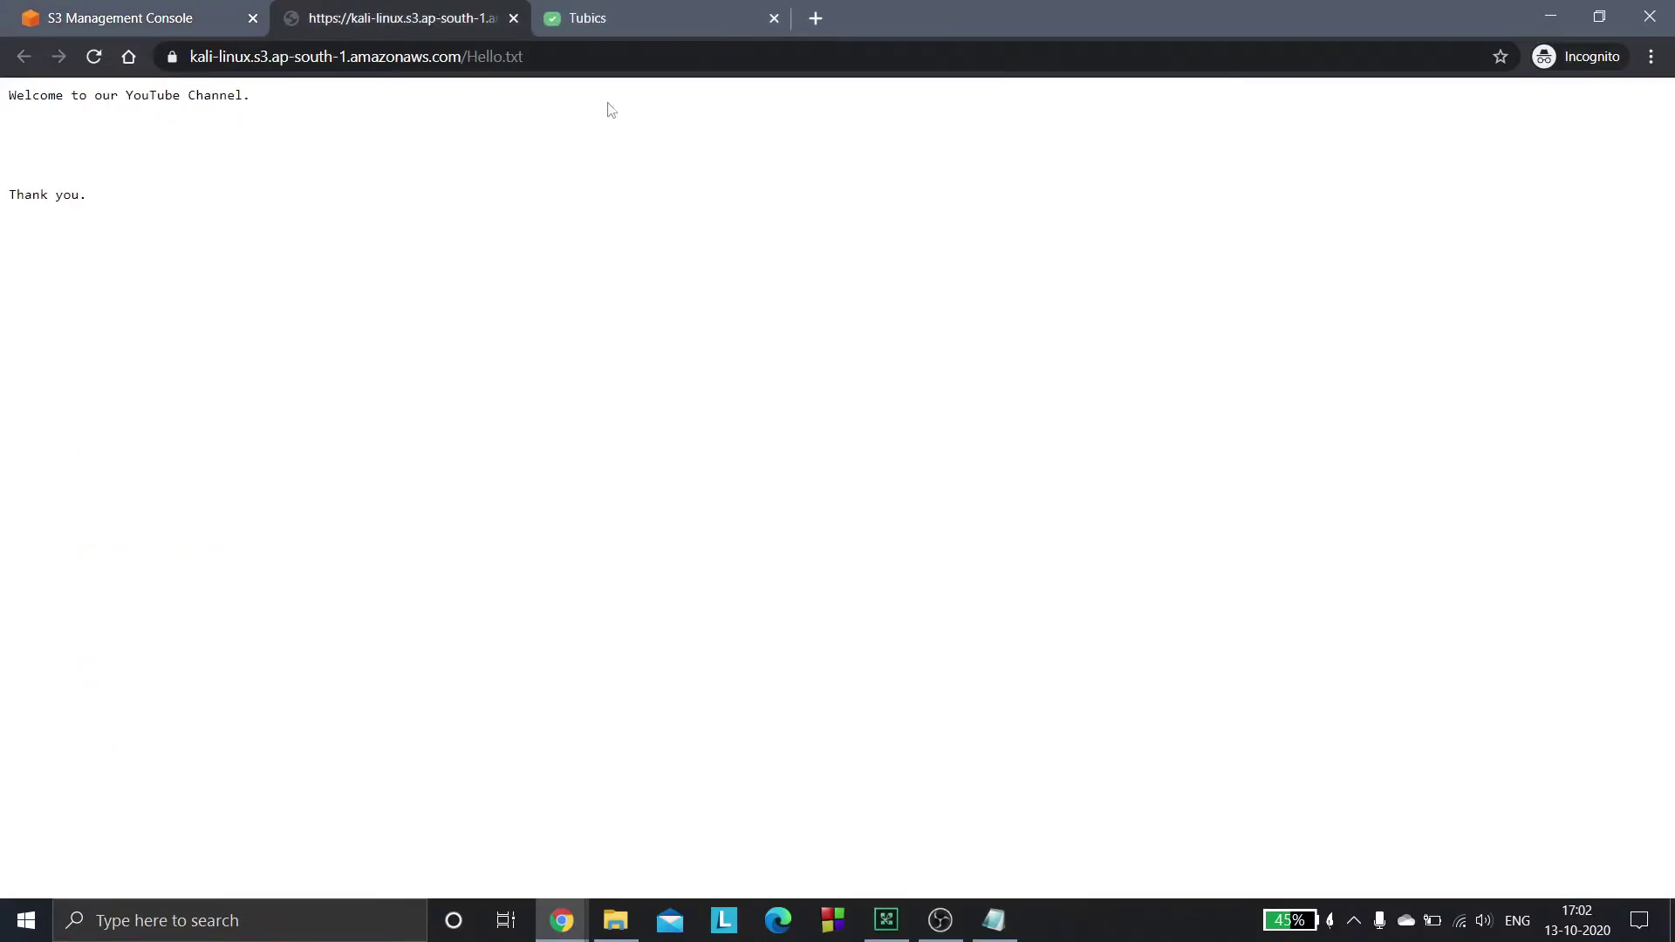
drag(106, 200, 4, 88)
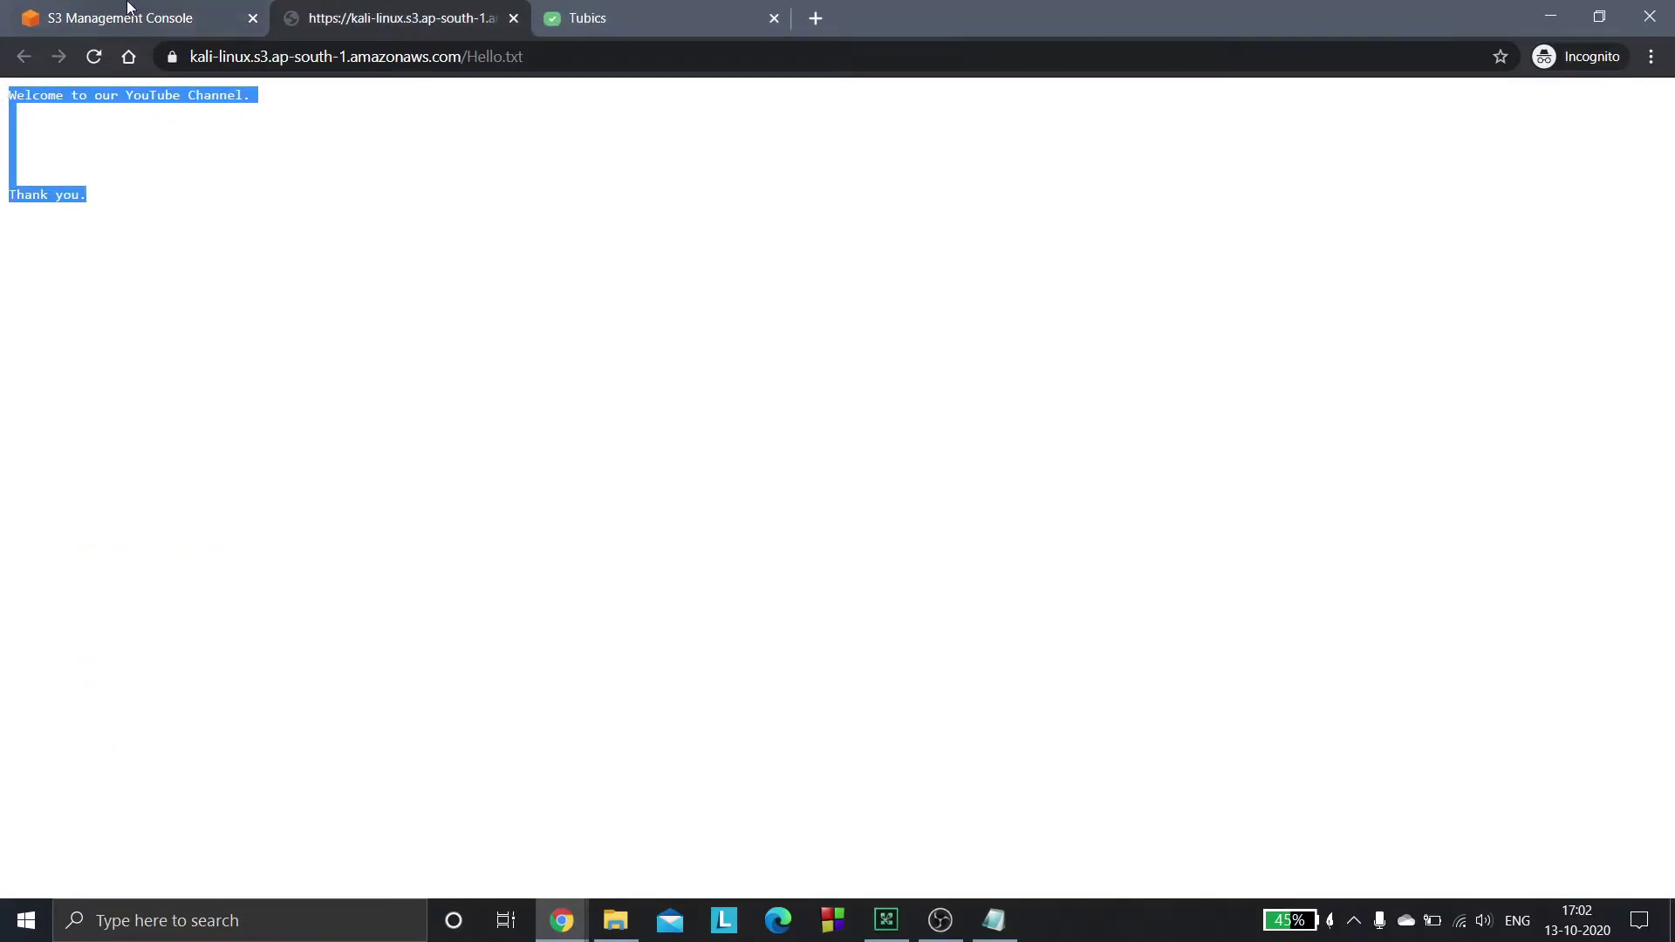
Step: Return to the S3 console and go back from the Hello.txt object to the kali-linux bucket's object list
click(175, 19)
drag(1655, 532, 1666, 315)
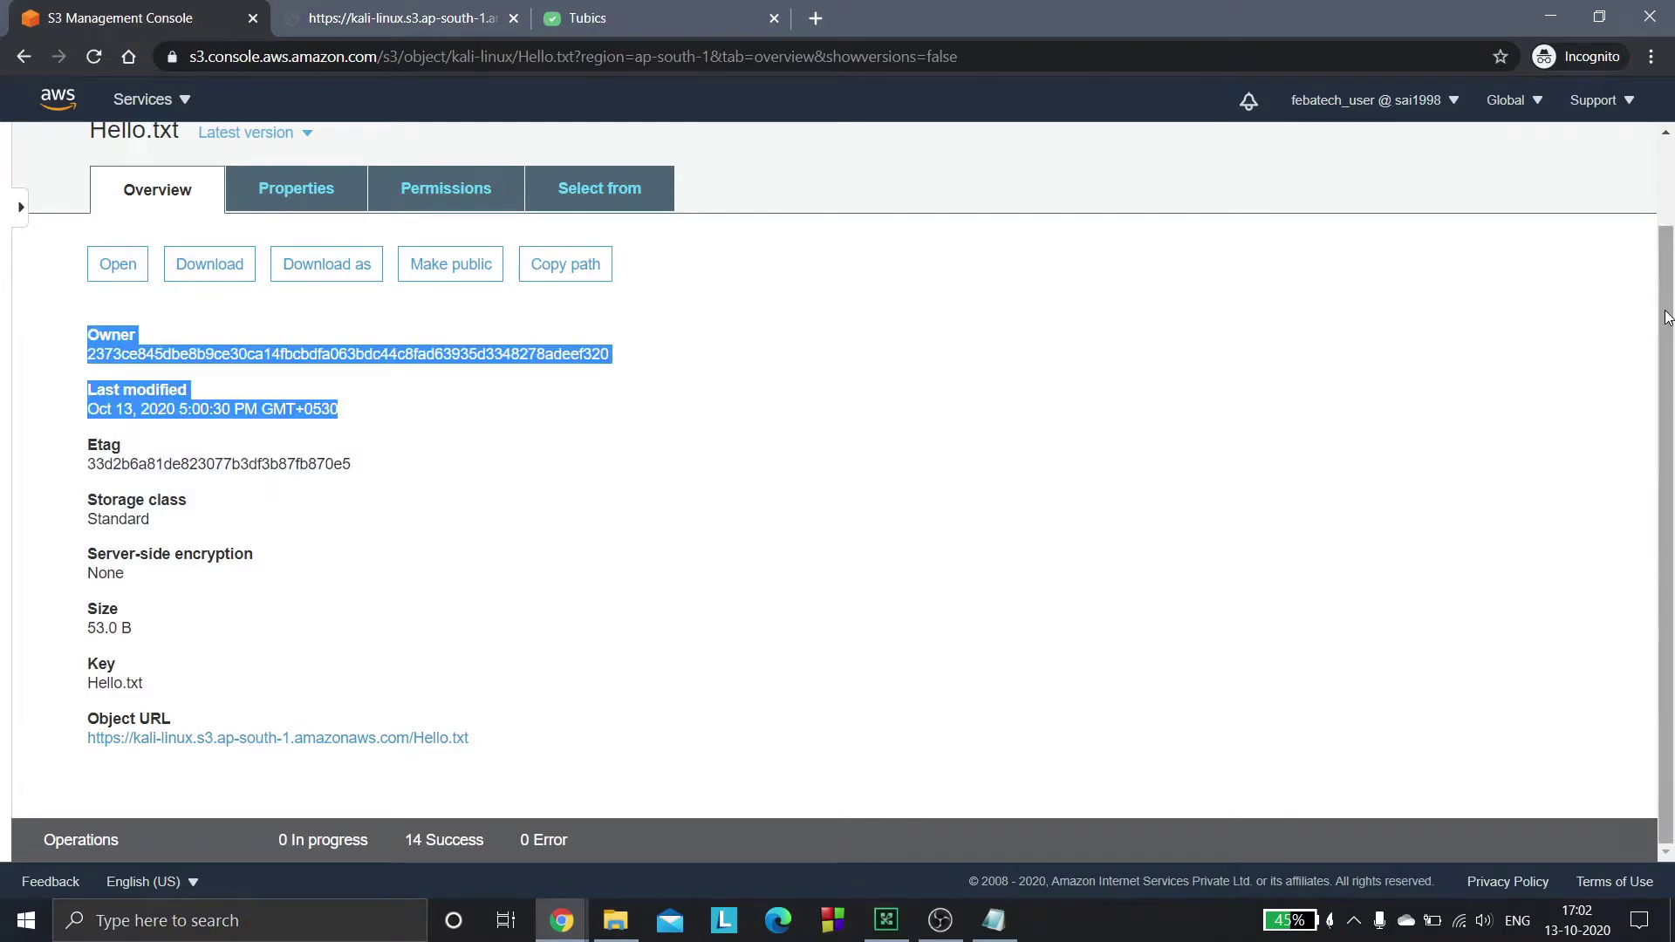
scroll(1666, 319, up, 2)
click(254, 158)
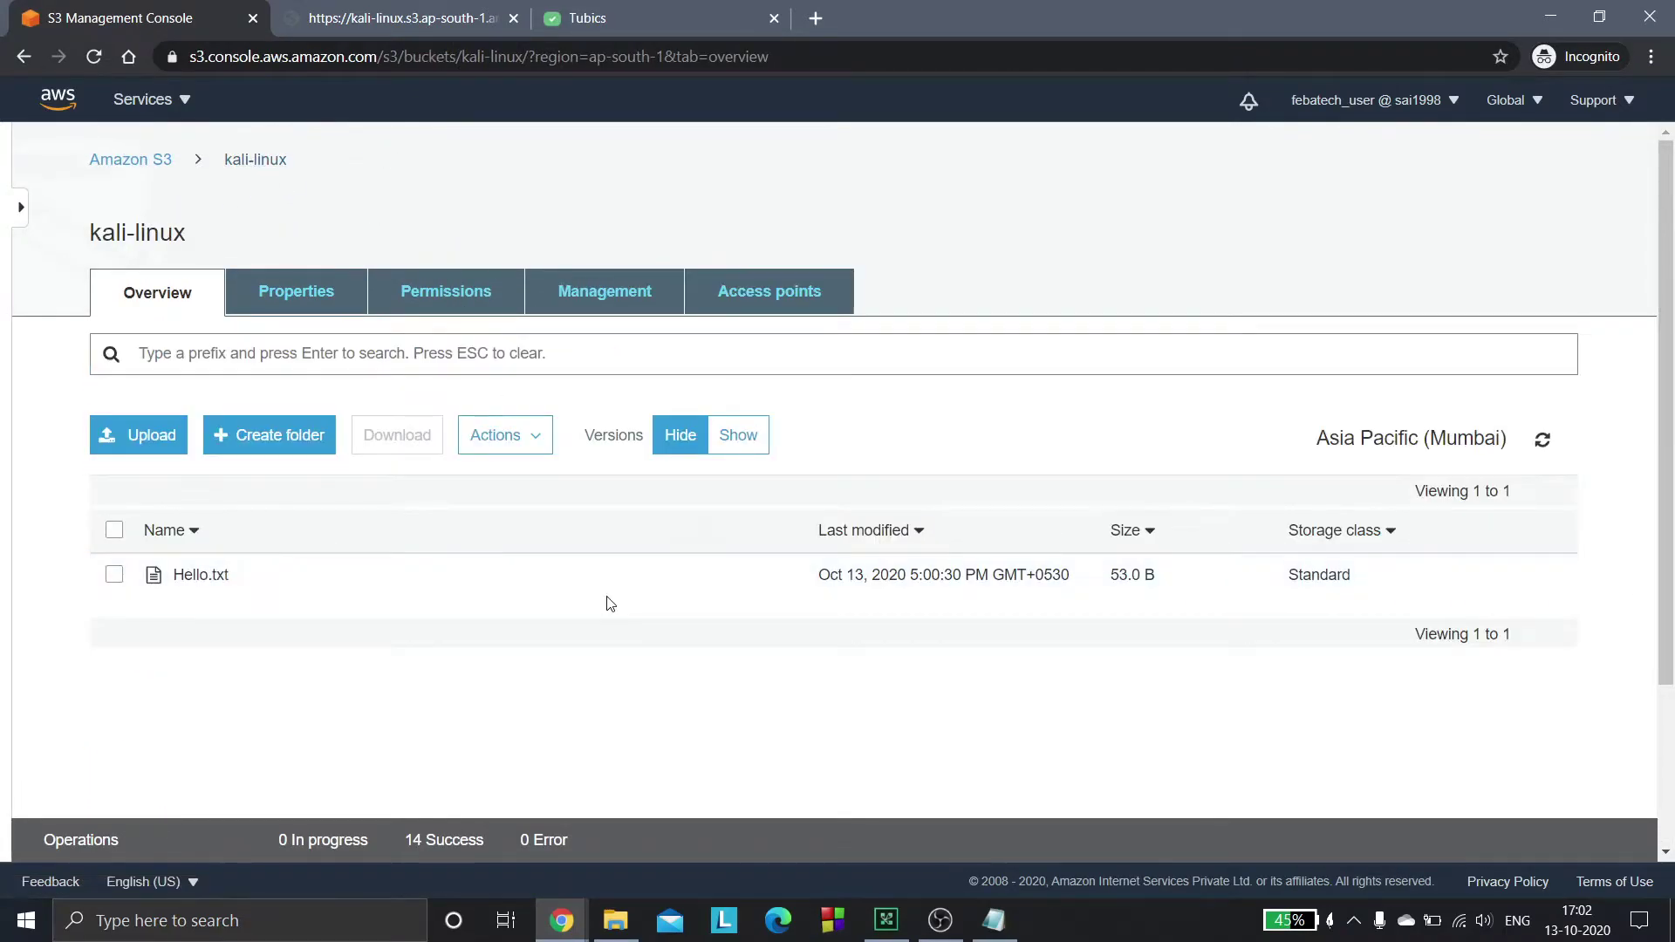
Step: Add the line "Bye.!!!!!" several lines below "Thank you." in the Hello Notepad file, save it and minimize Notepad
click(993, 920)
click(555, 228)
key(Return)
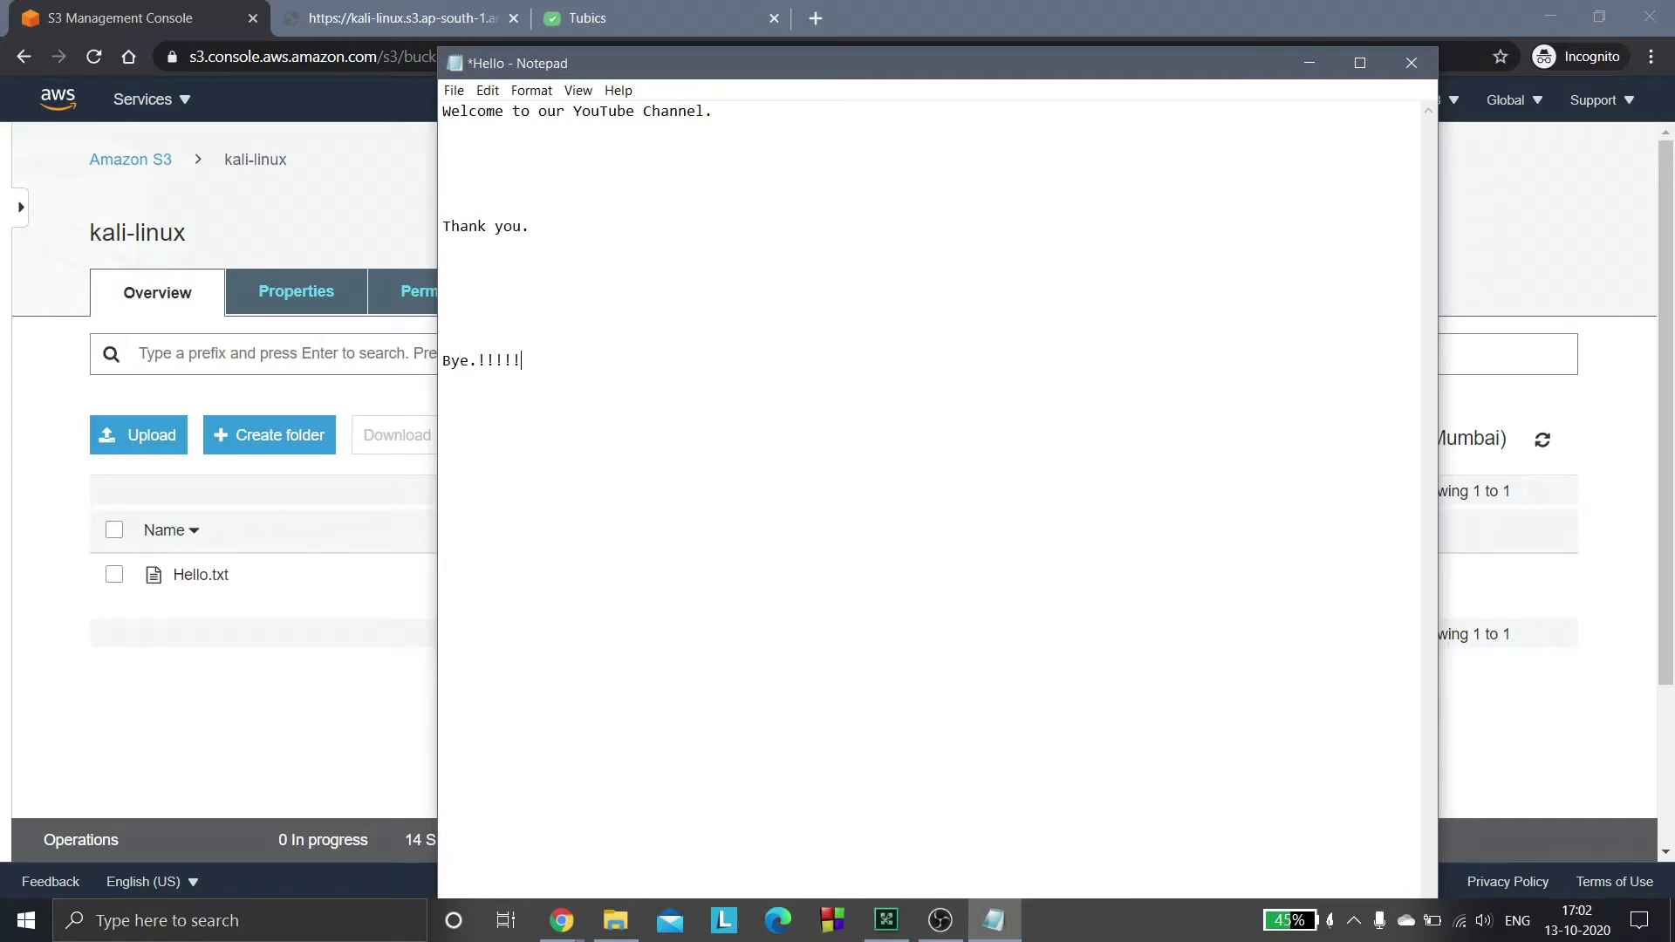
key(ctrl+s)
click(1312, 55)
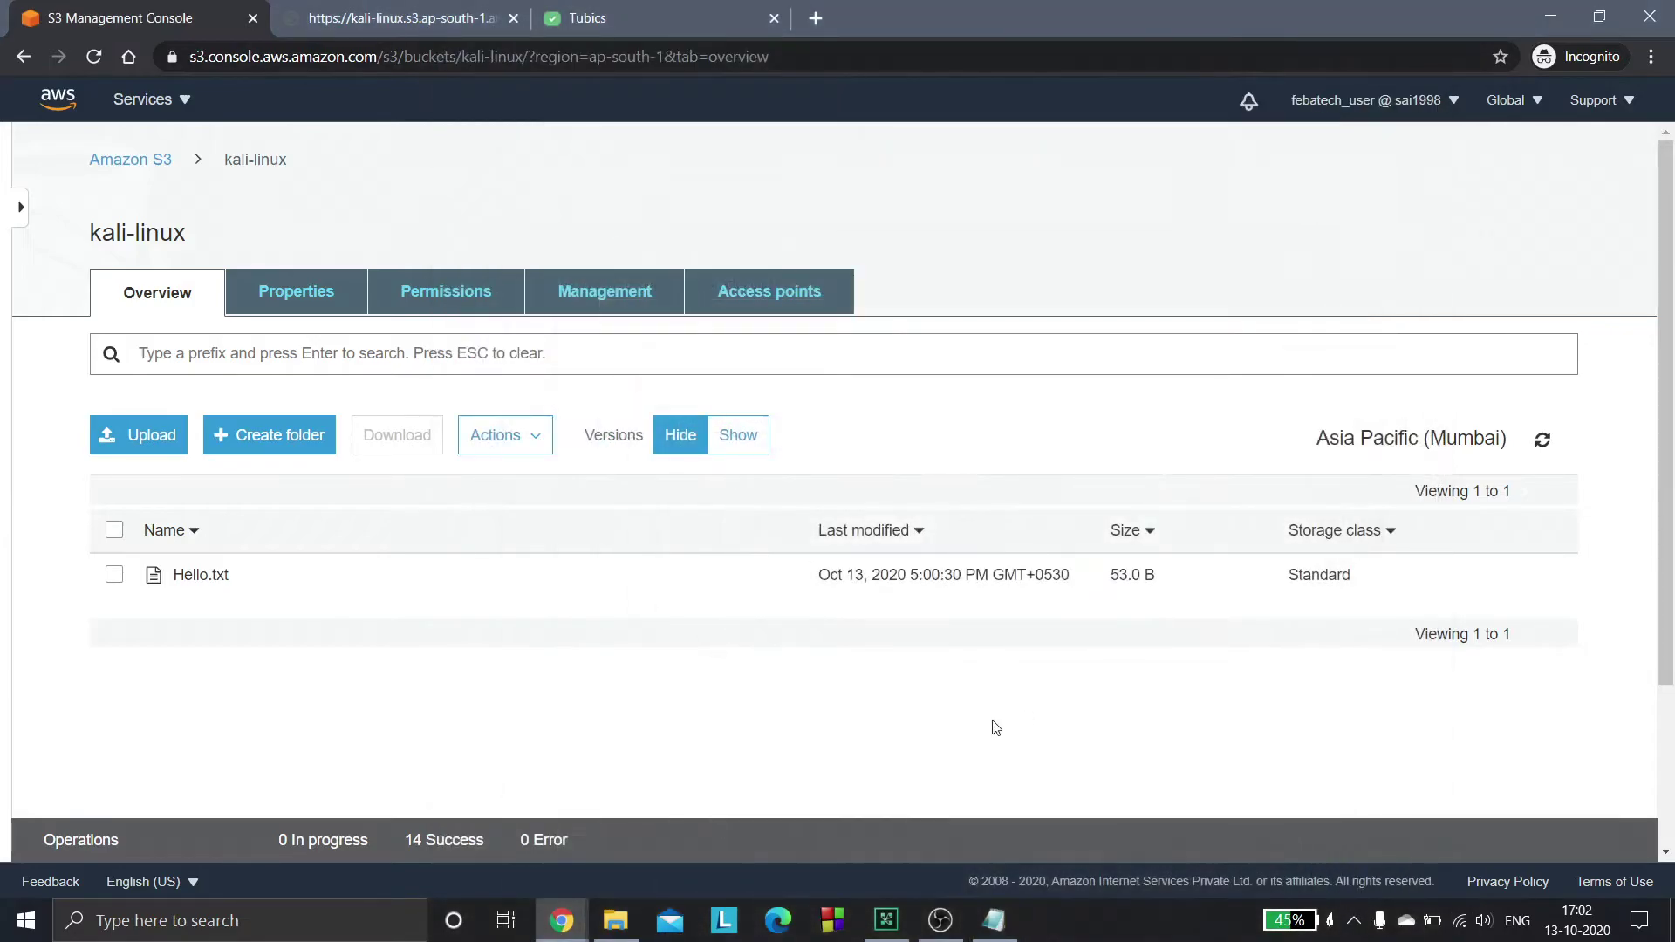
Step: Upload the edited Hello.txt to the kali-linux bucket with default permissions and the Standard storage class
click(136, 445)
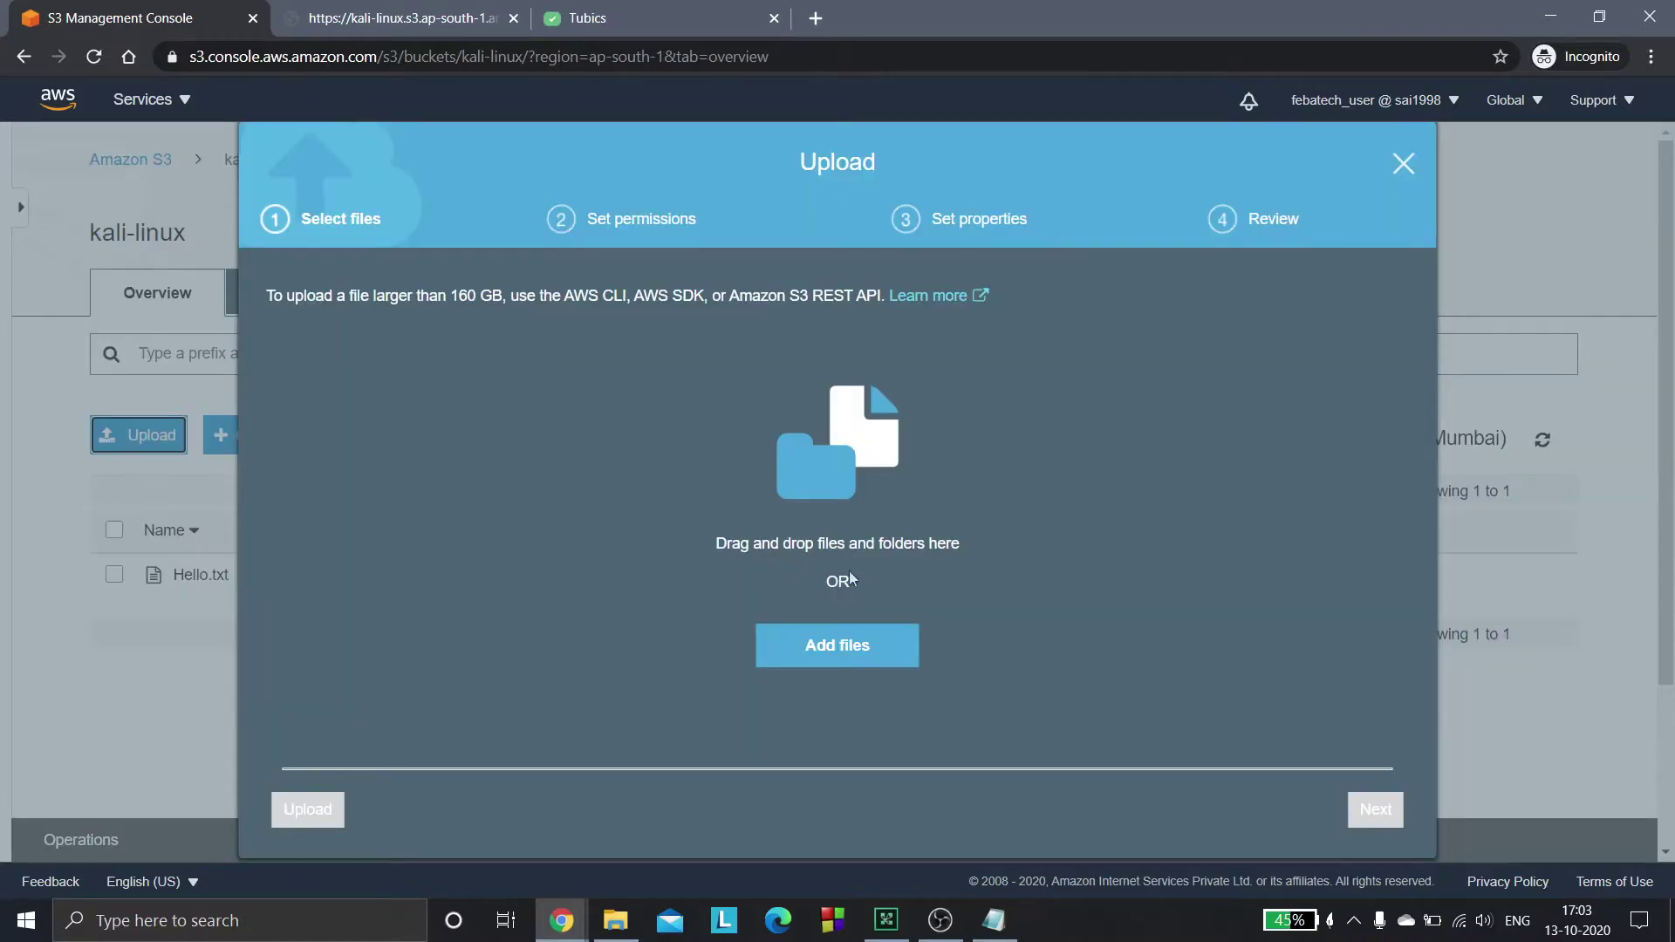
click(784, 633)
click(277, 536)
click(1258, 864)
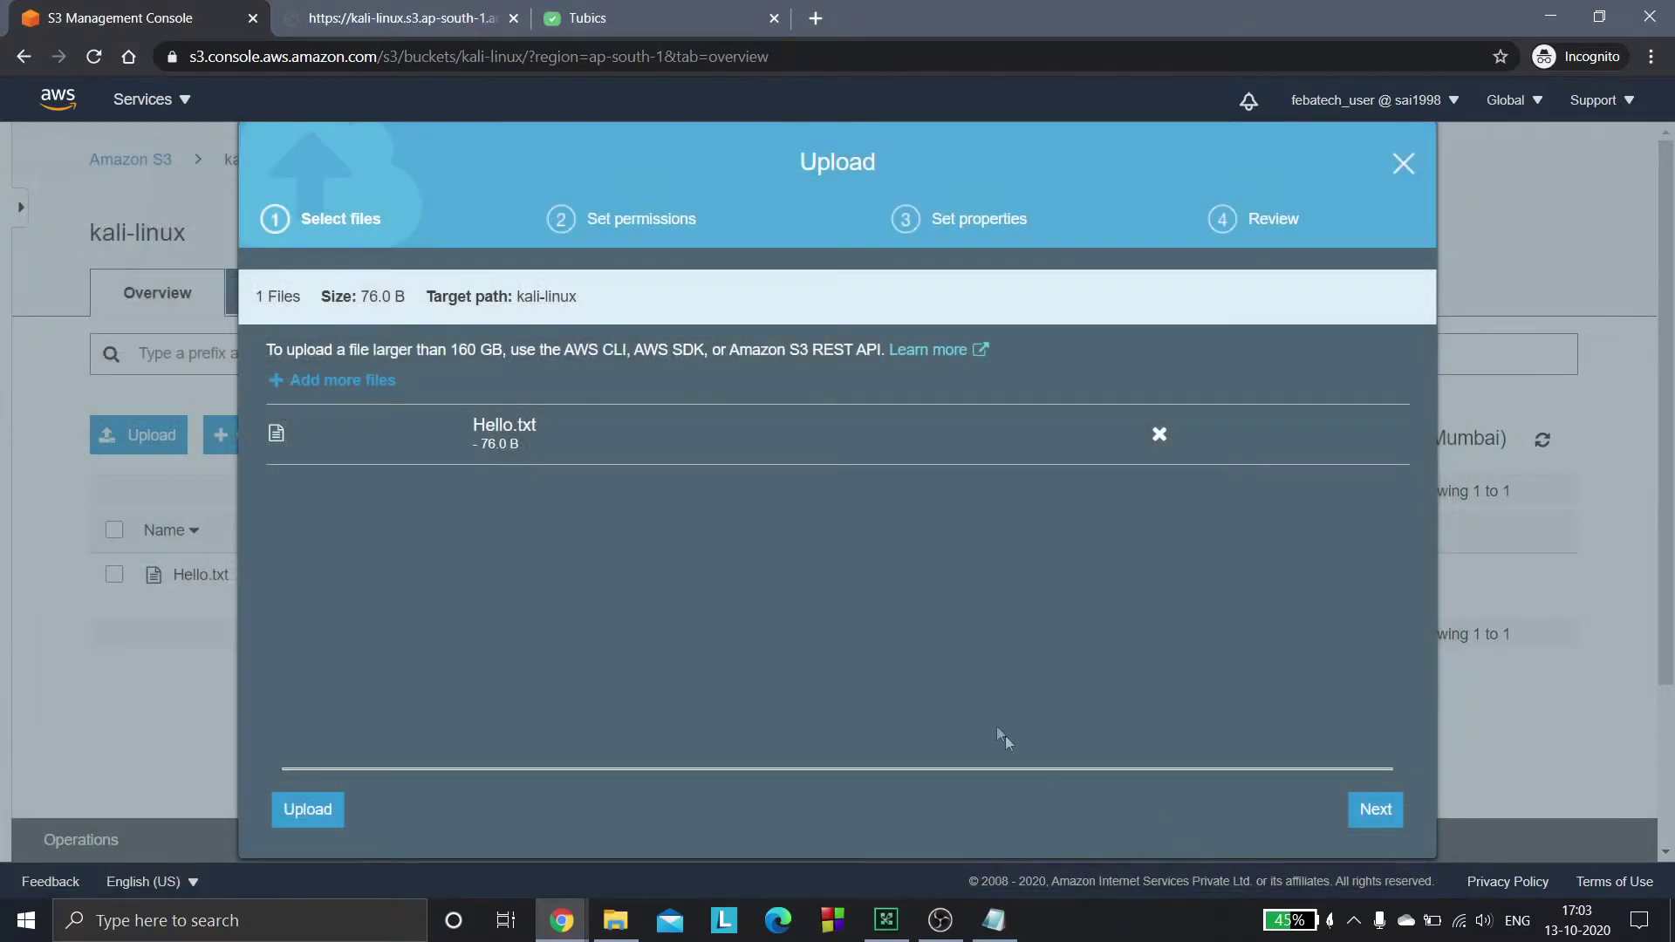
click(1383, 806)
click(1383, 806)
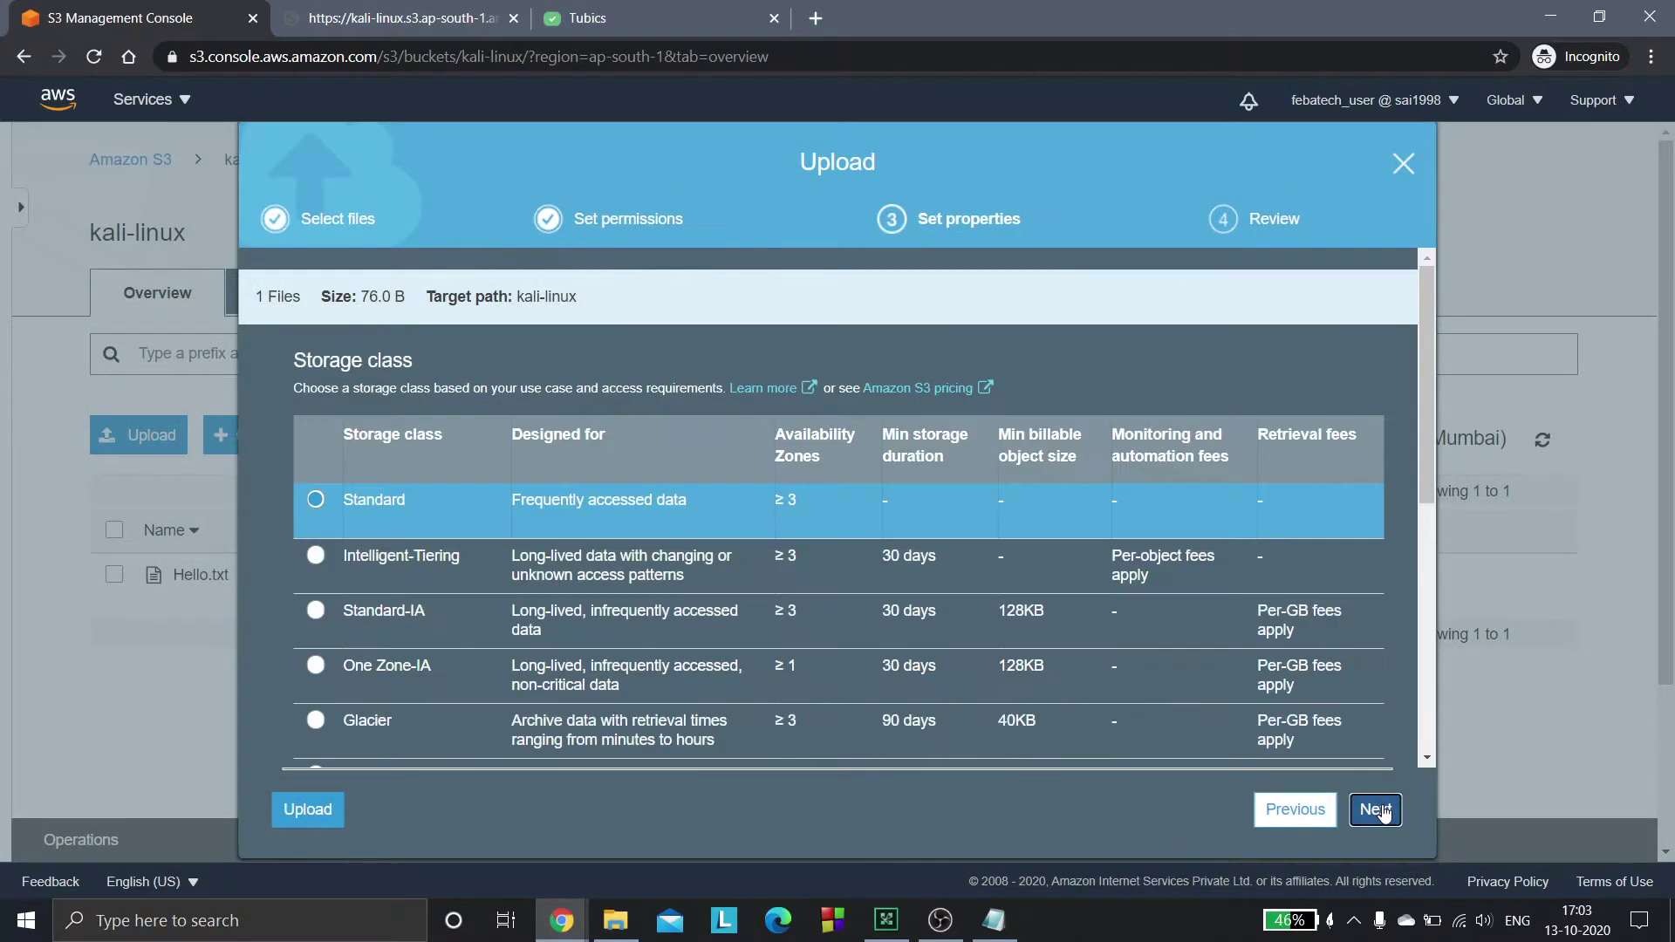
click(1382, 806)
click(1382, 809)
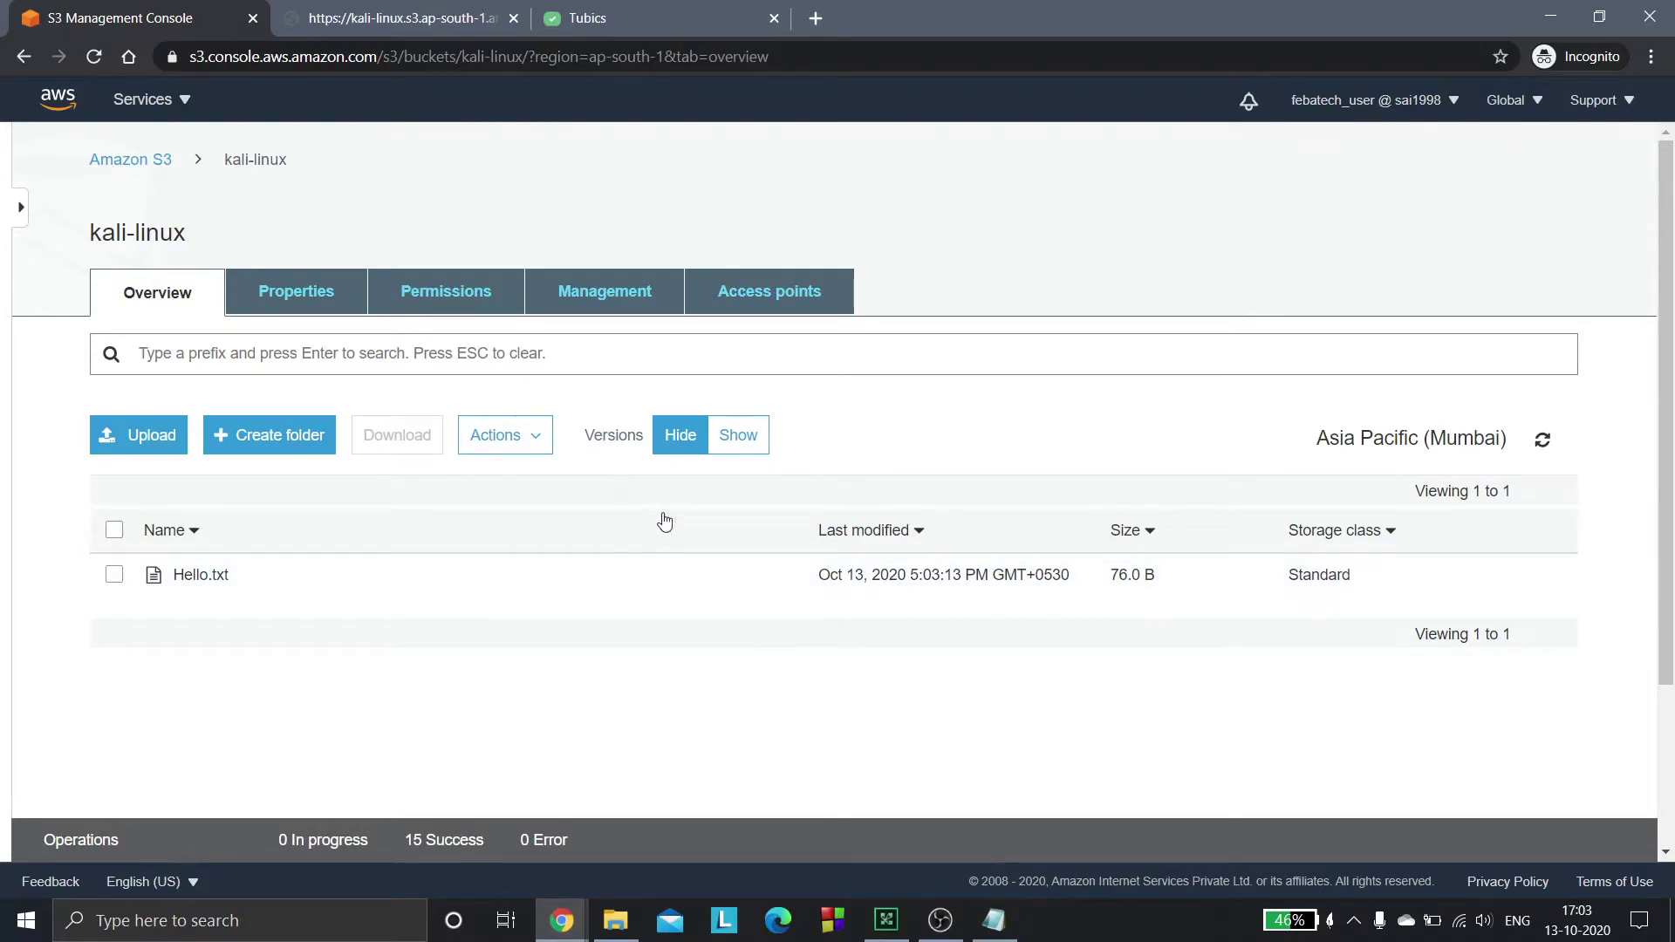
Step: Show the object versions in the kali-linux bucket and check the earlier Hello.txt text in its open browser tab
click(731, 444)
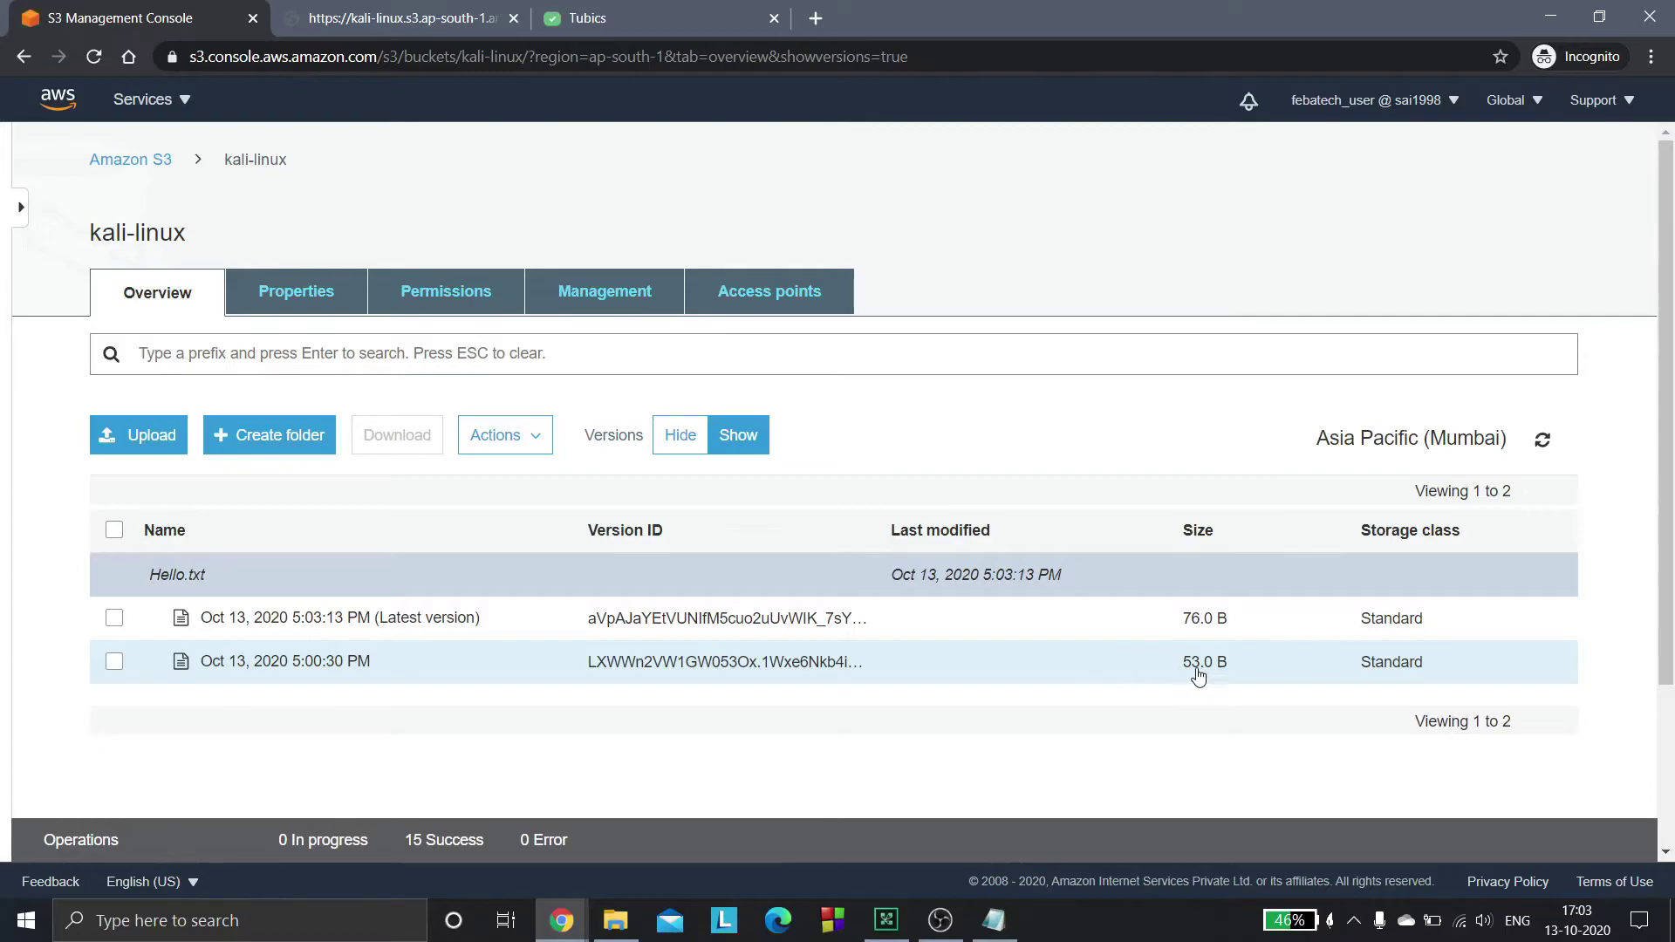
click(393, 17)
click(97, 265)
Step: Return to the S3 console, open the latest version of Hello.txt and make it public
click(119, 7)
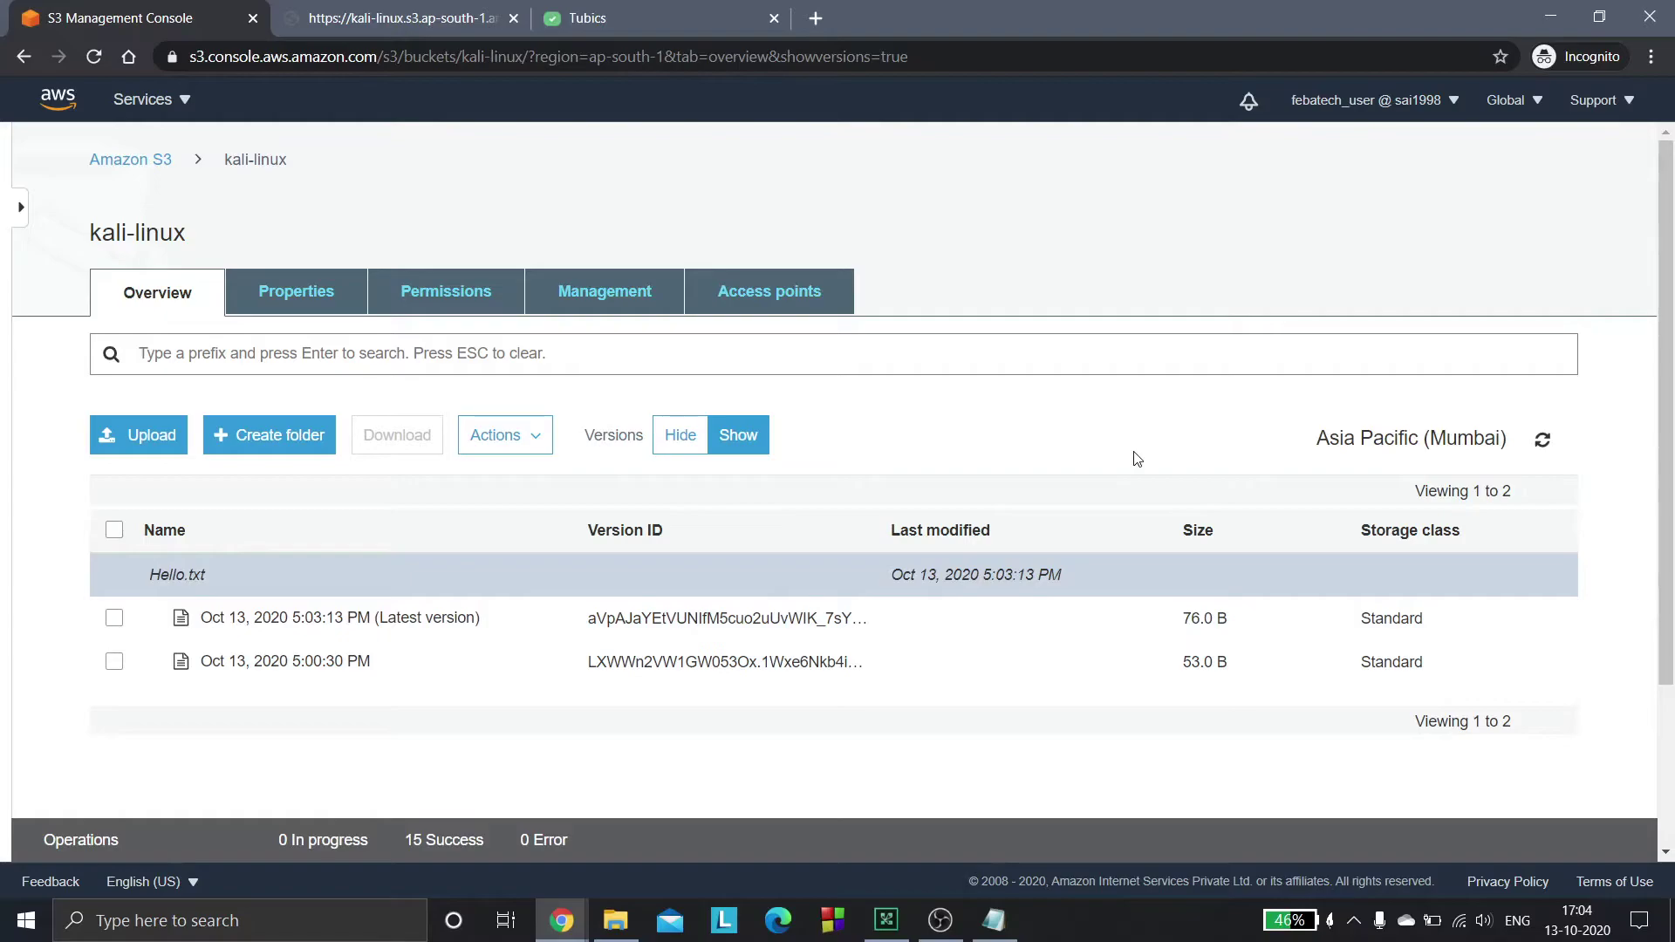
click(307, 617)
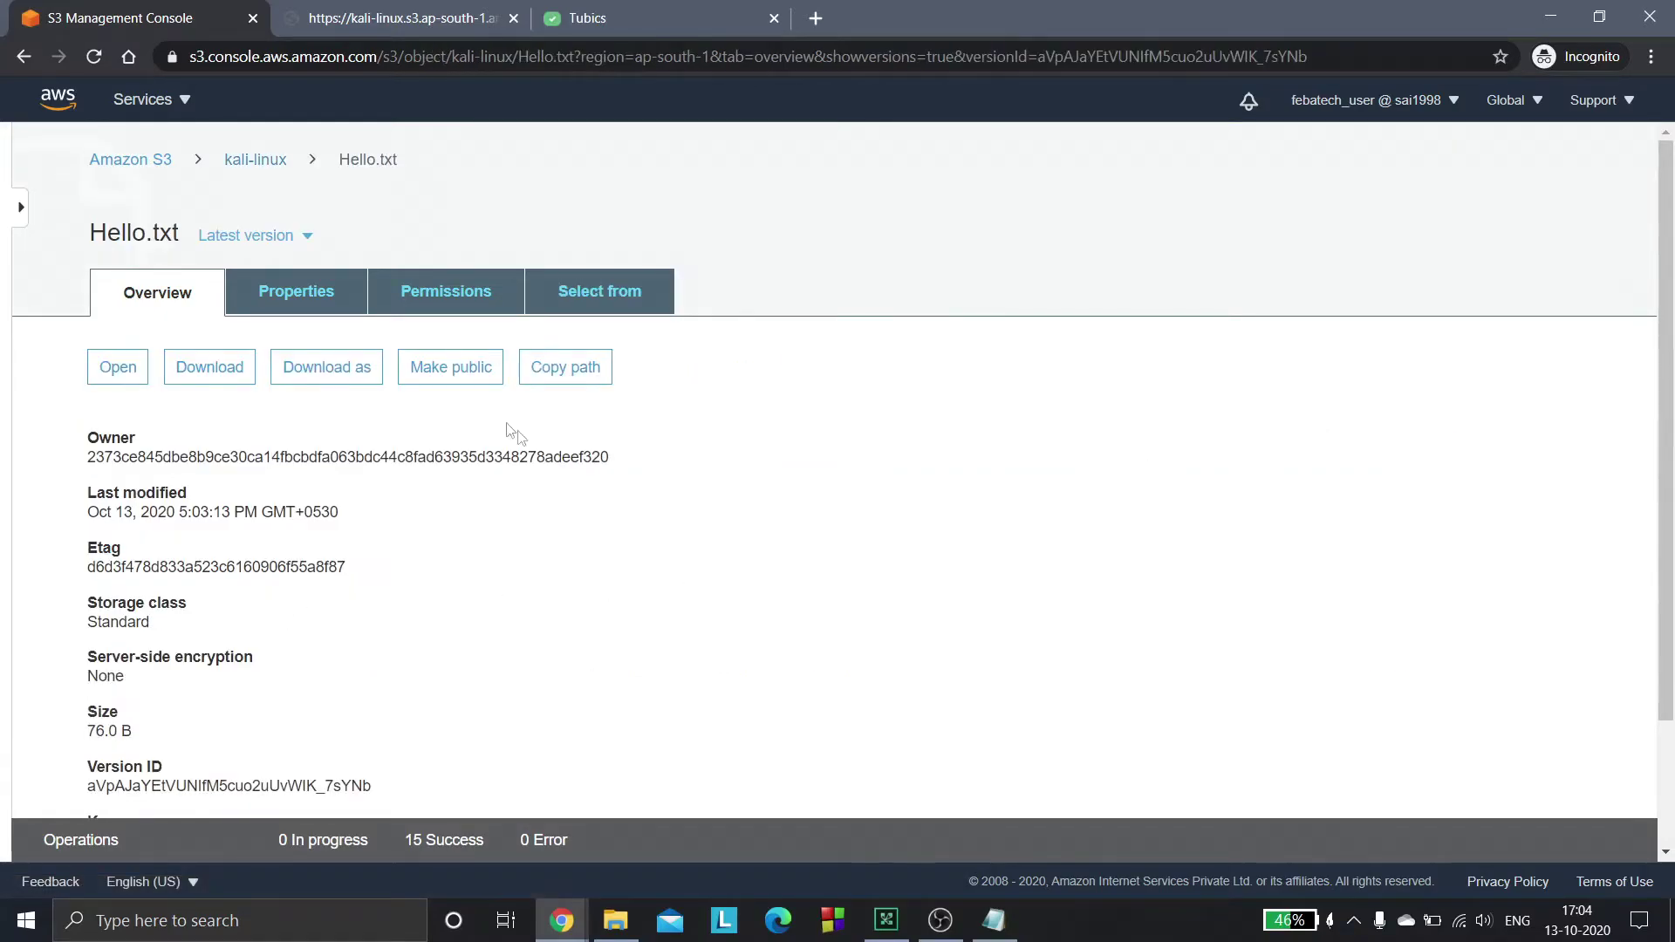
click(463, 368)
Step: Open the latest version's object URL in a new tab and highlight the "Bye.!!!!!" line
scroll(1670, 449, down, 2)
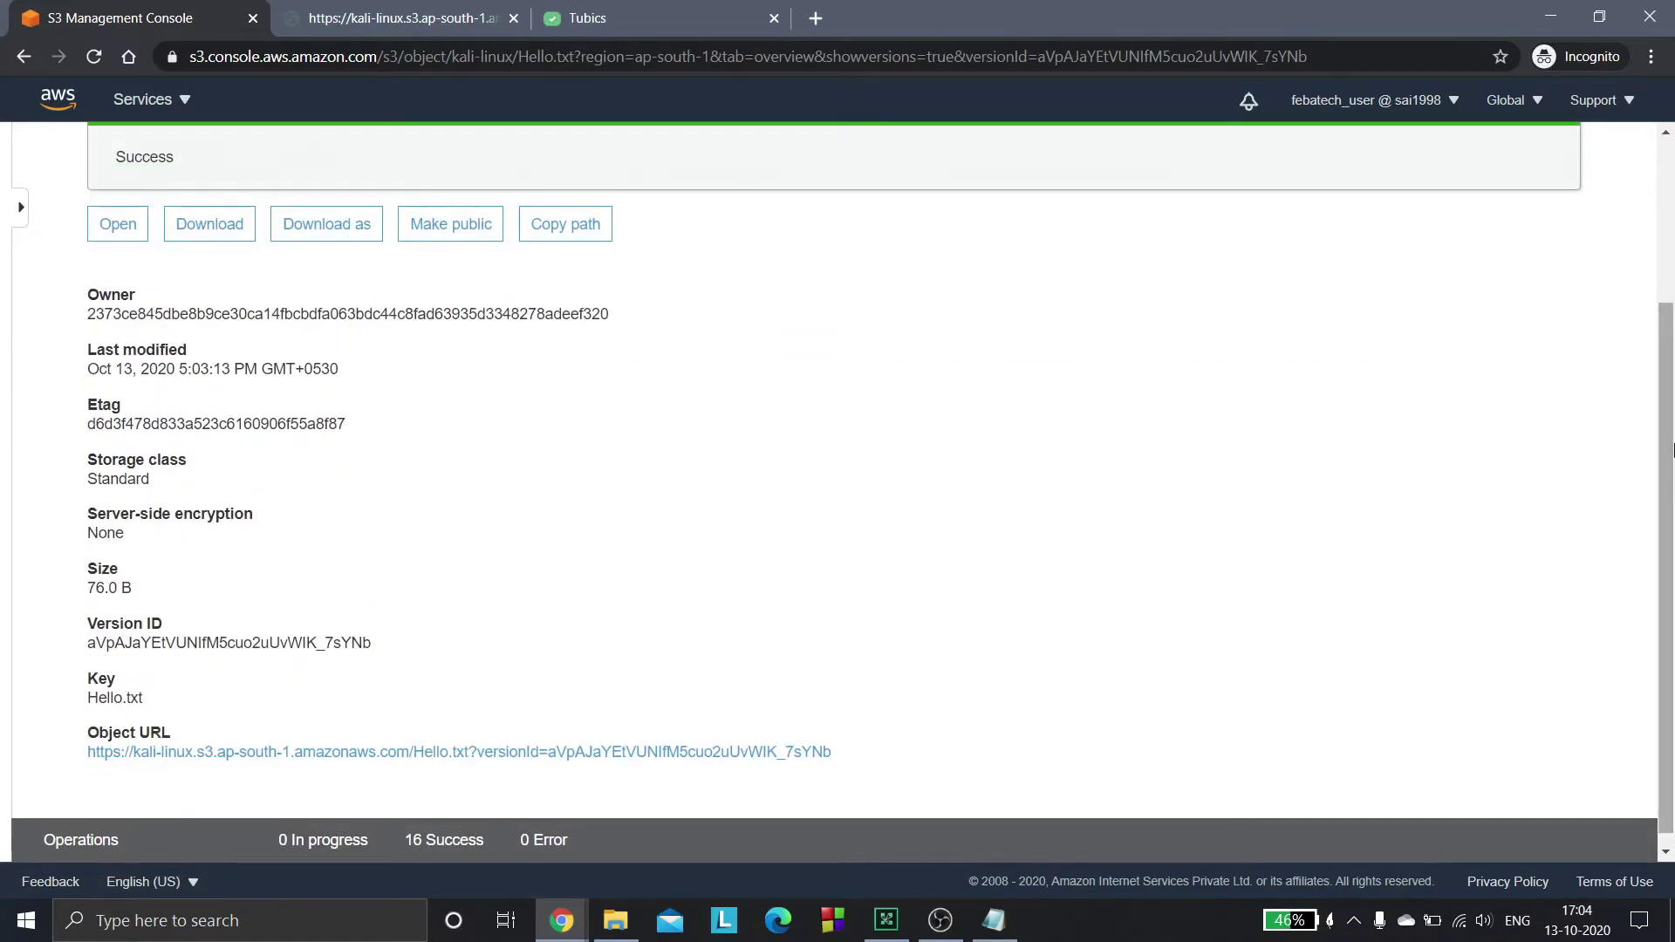
right_click(448, 750)
click(524, 574)
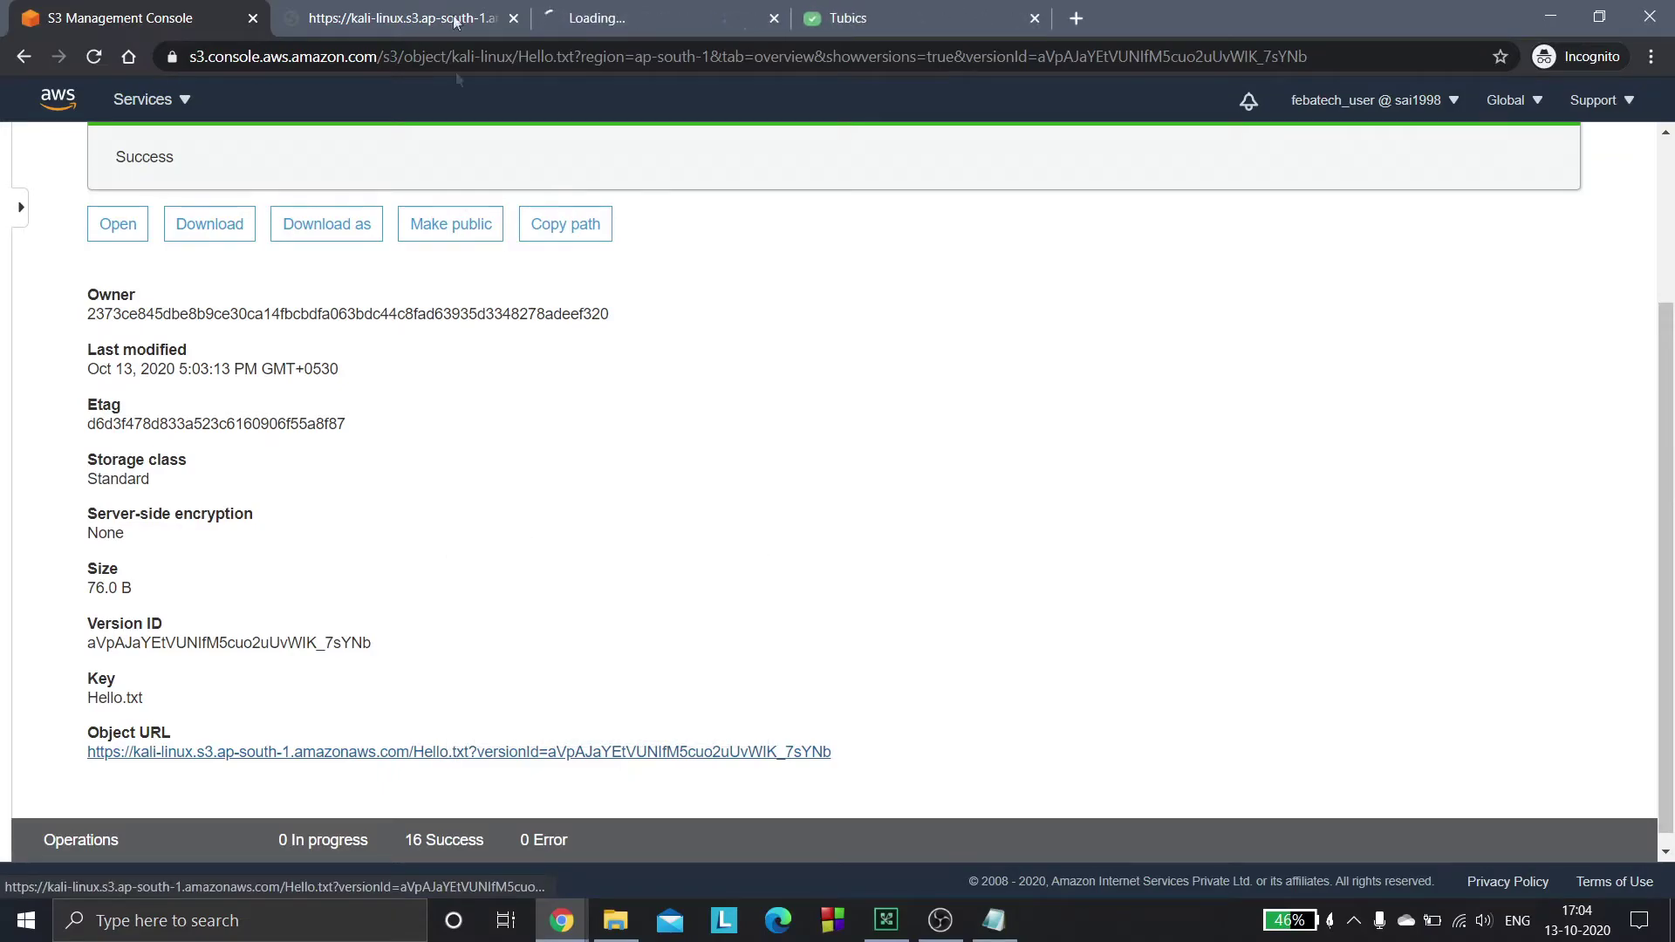
click(611, 18)
drag(148, 309, 3, 315)
click(132, 365)
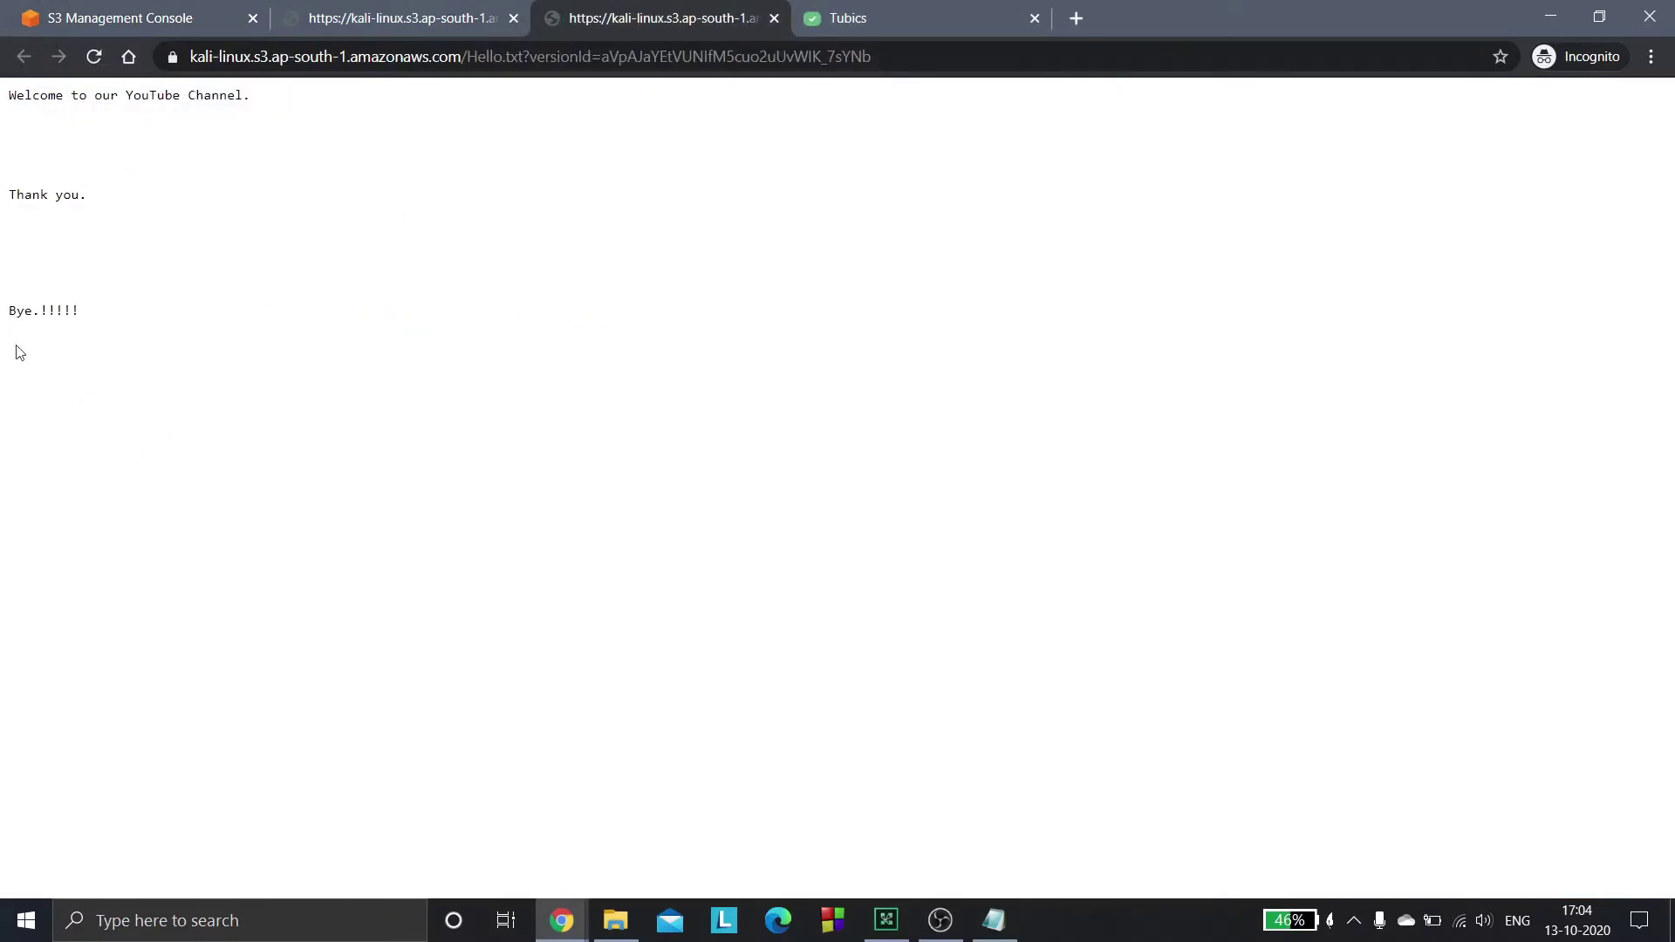
Step: Return to the S3 console and go back to the kali-linux bucket's object list with versions shown
click(192, 11)
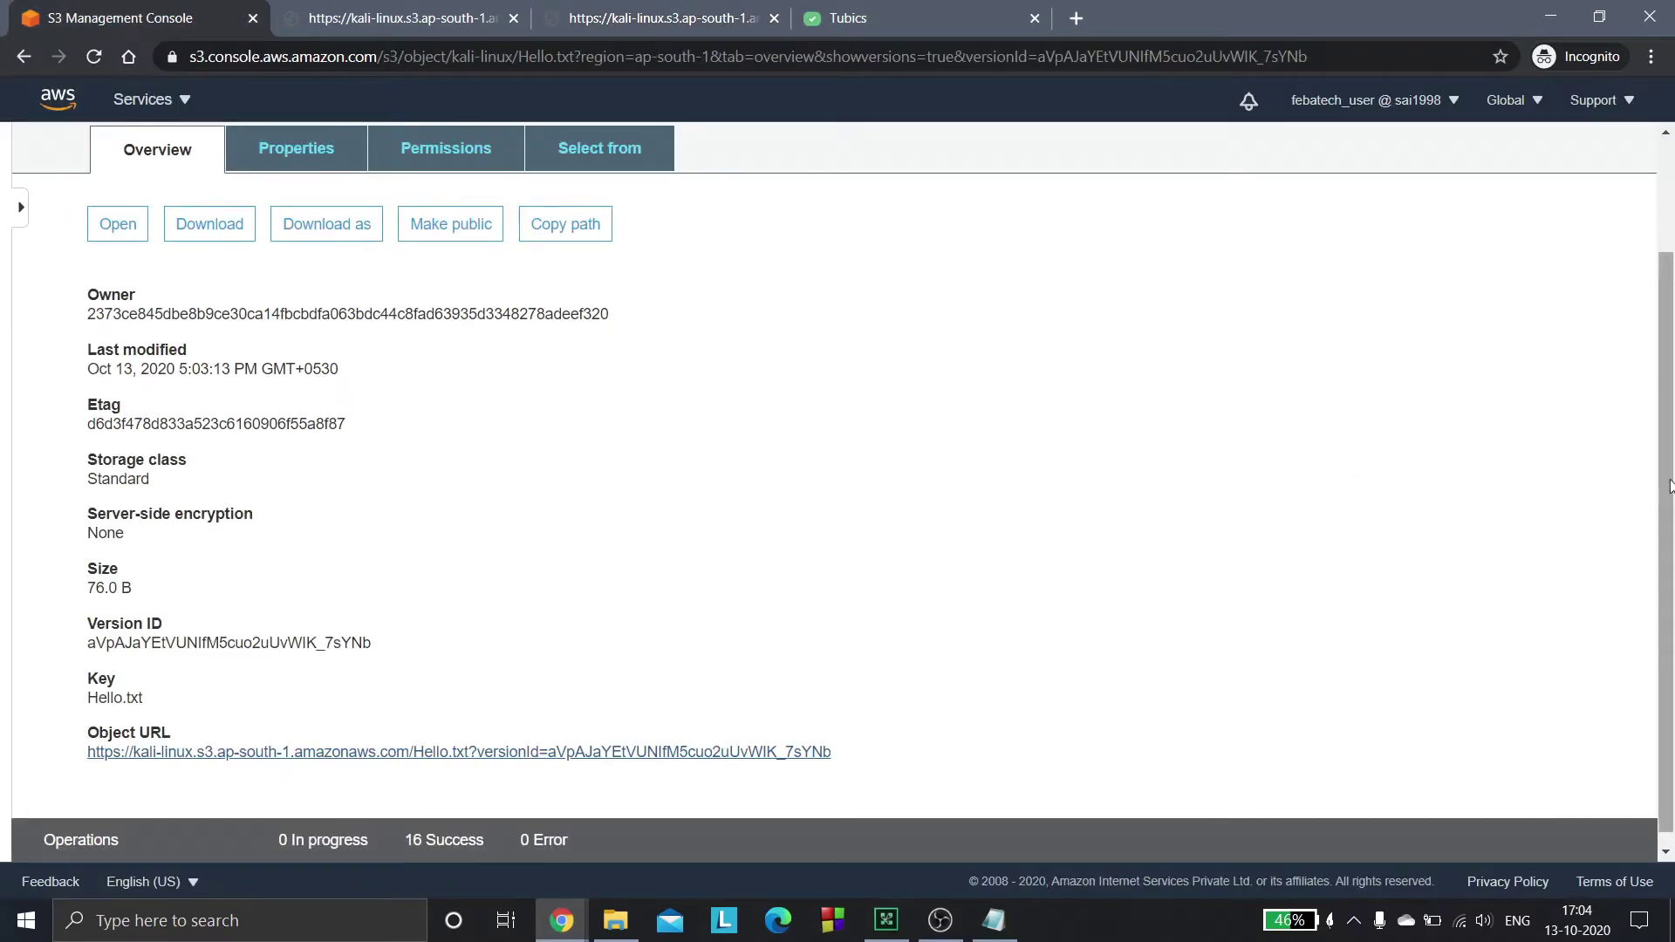
scroll(785, 418, up, 2)
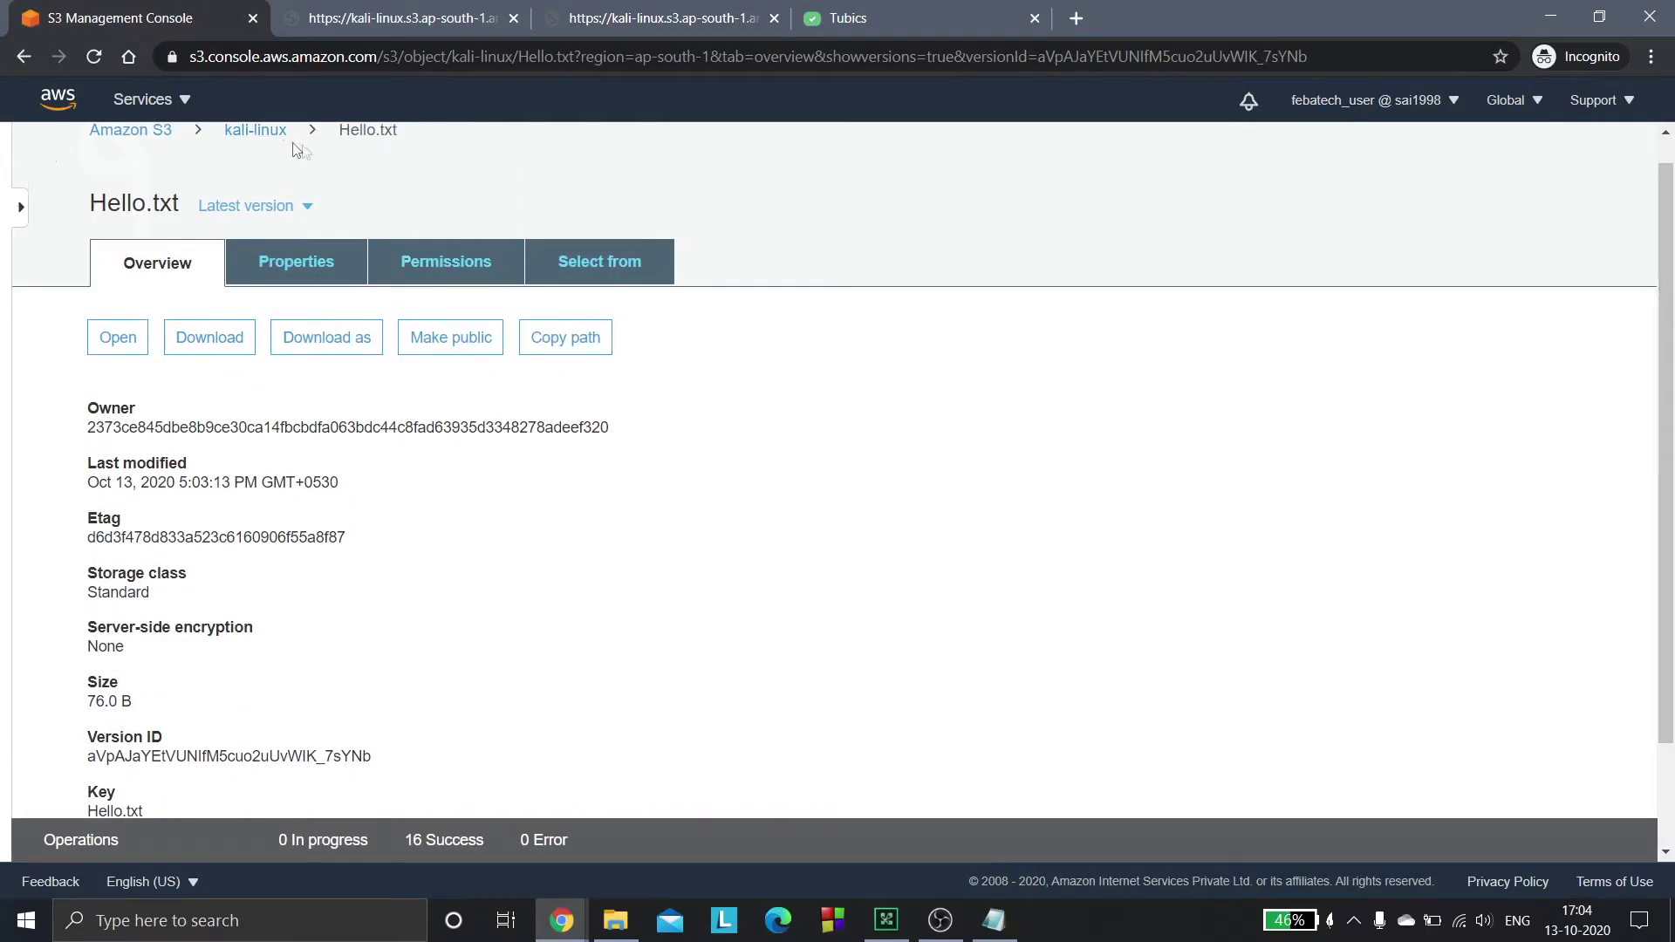
click(258, 131)
click(761, 431)
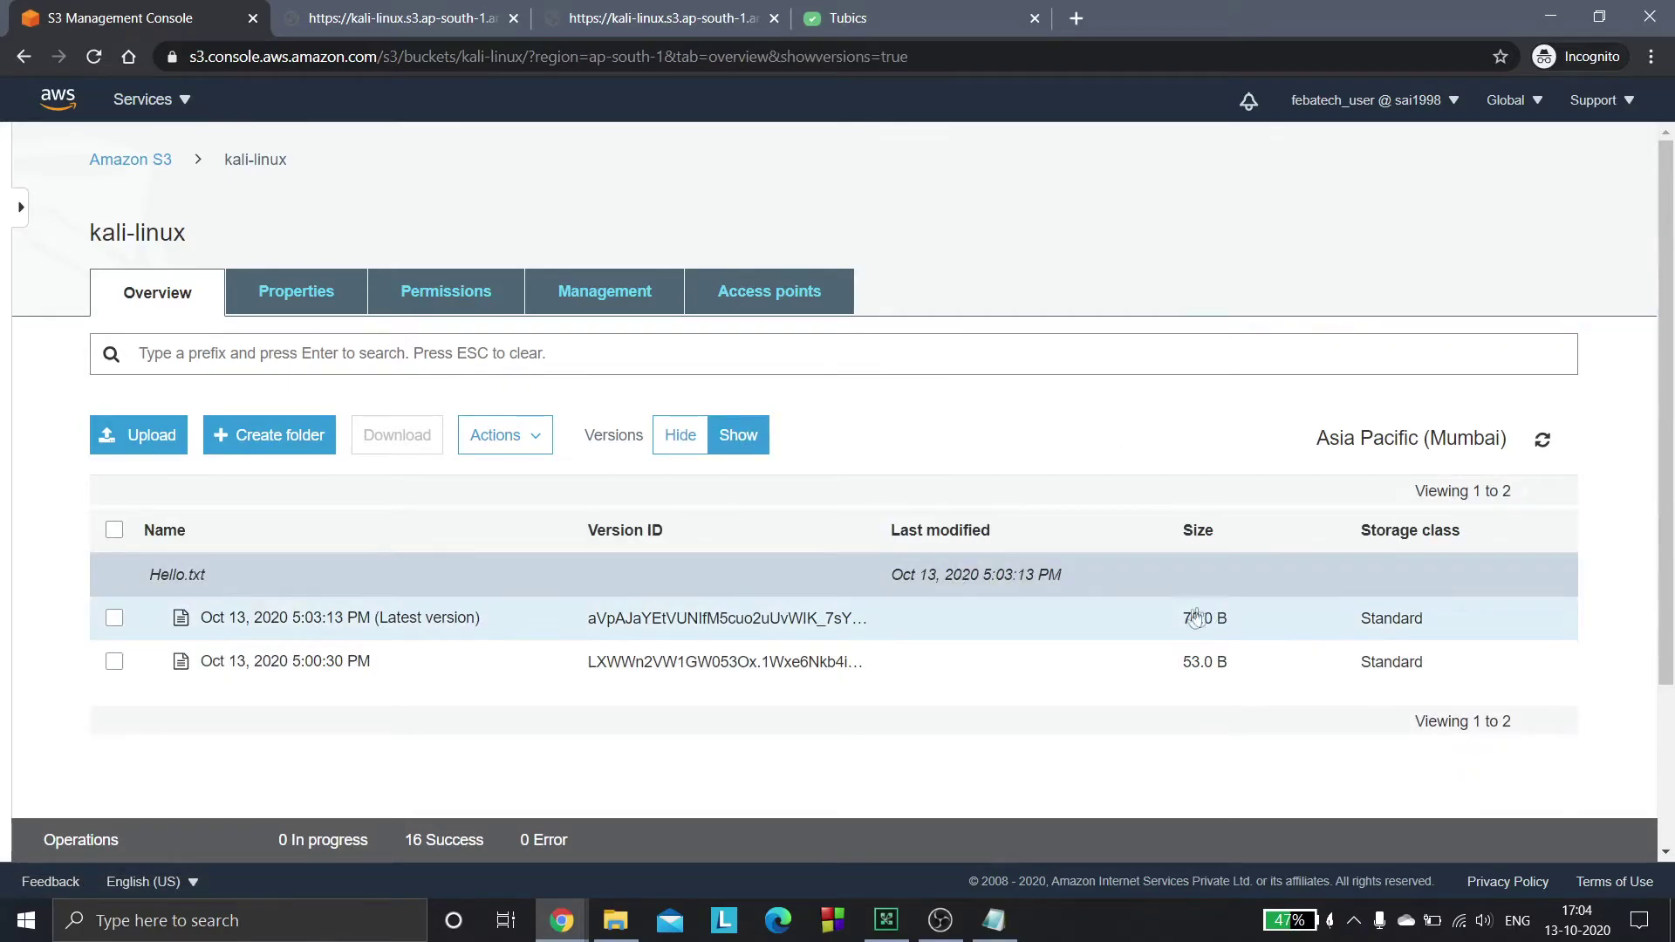
Step: Compare the bucket's object list with versions hidden and with versions shown
click(686, 438)
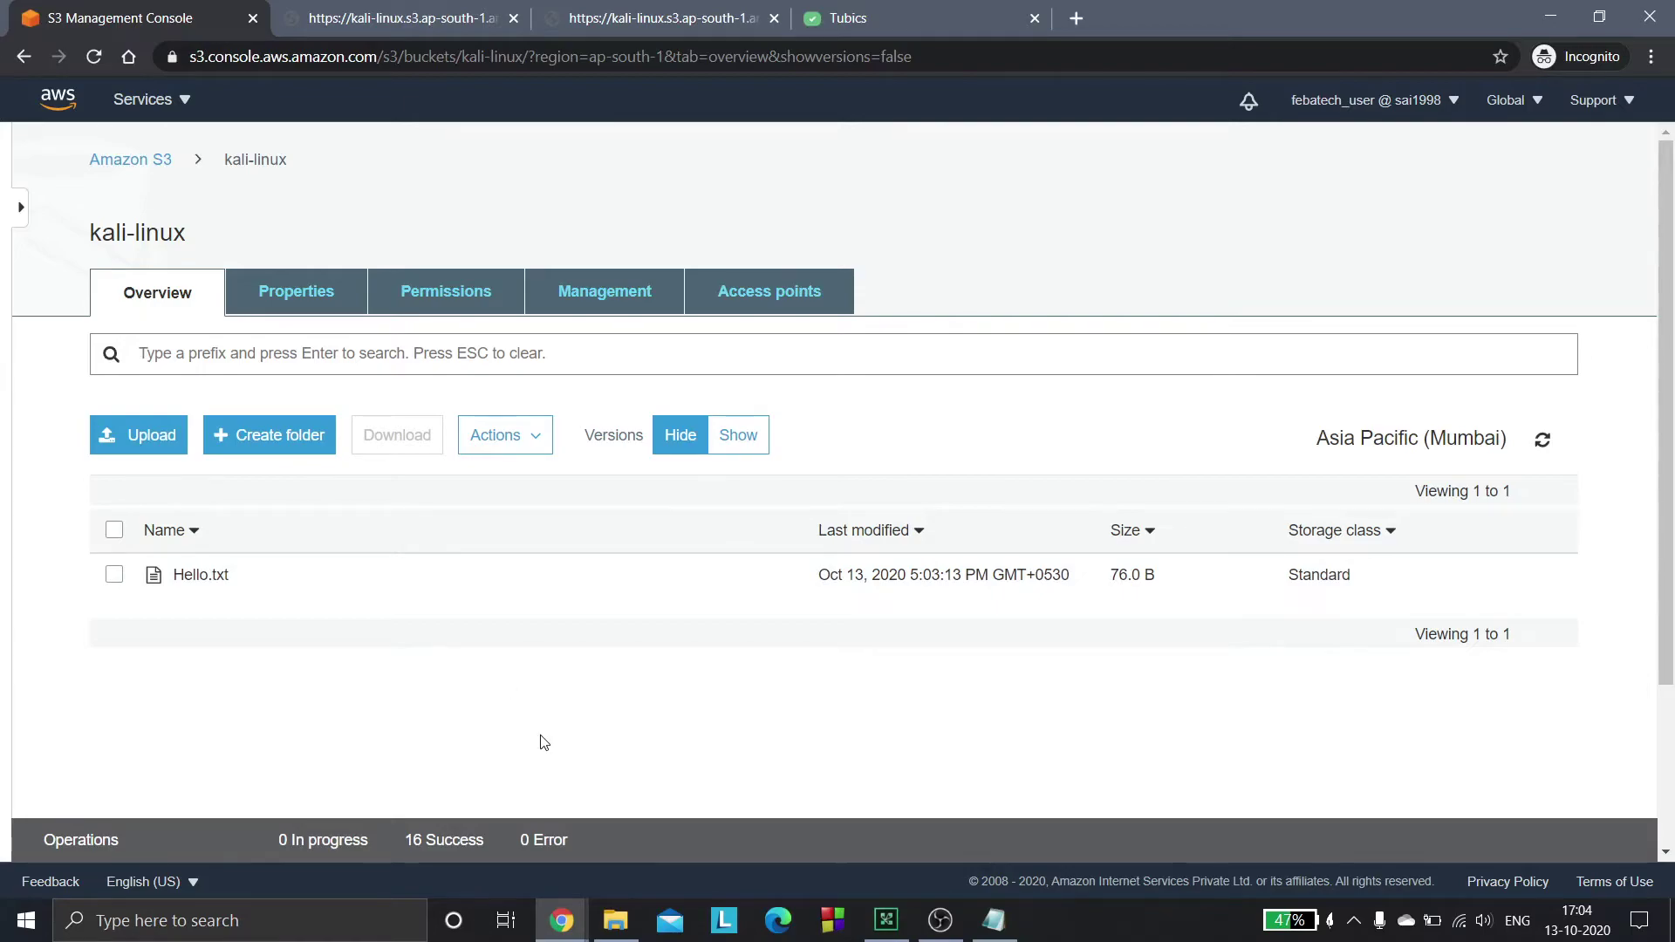
click(737, 436)
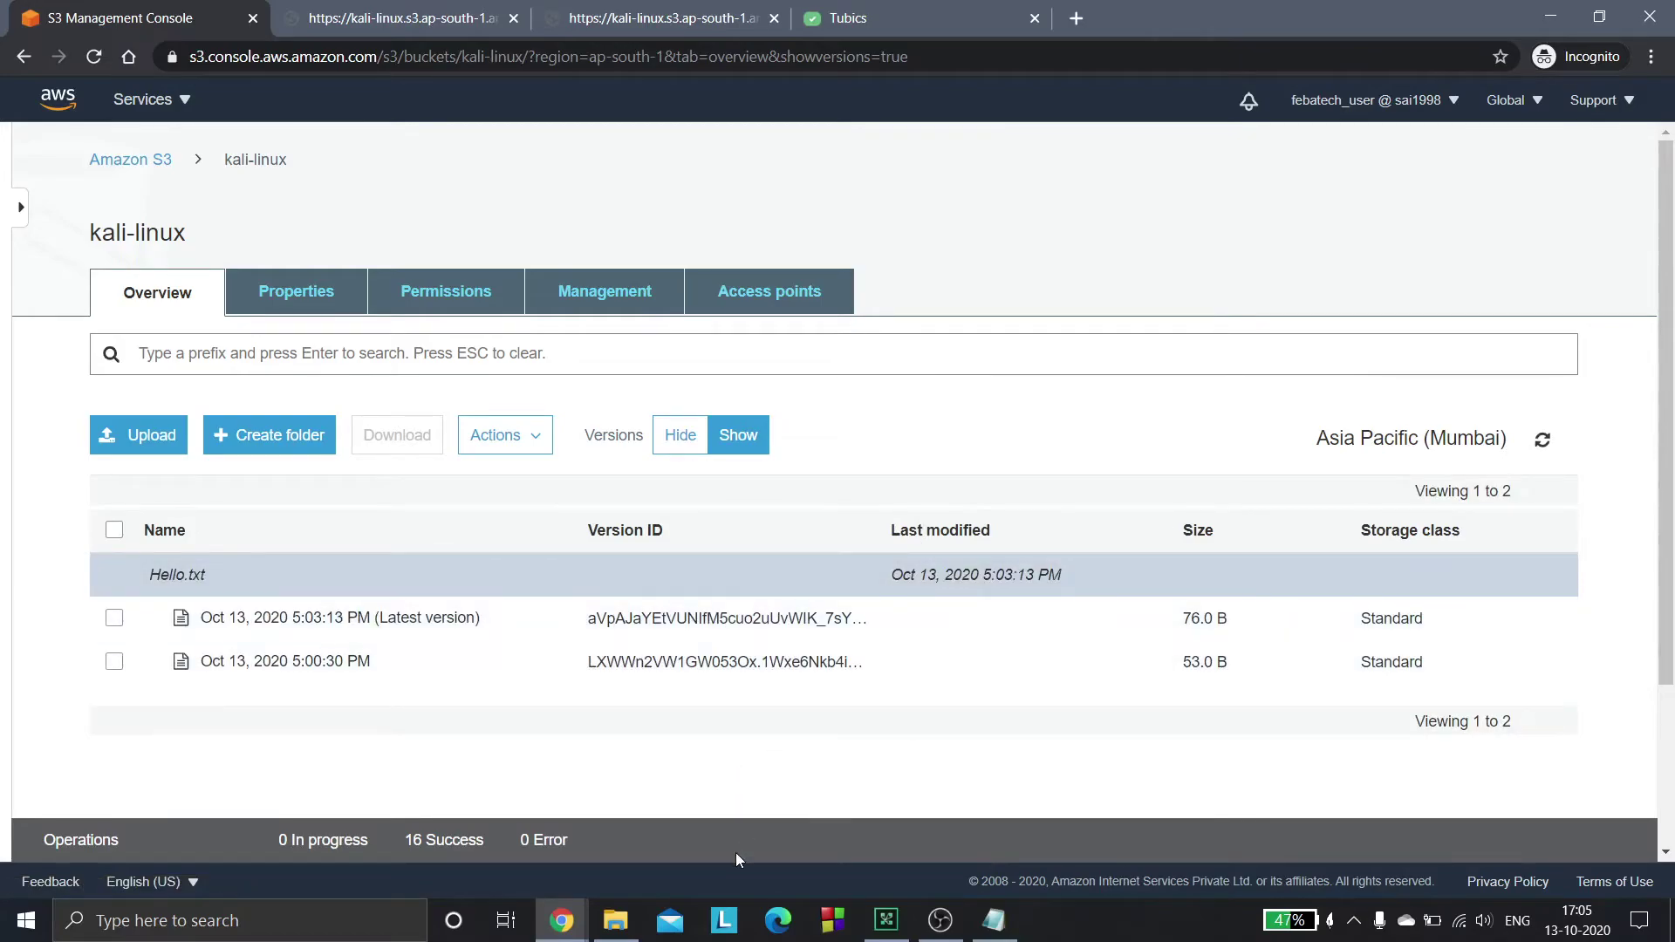
click(680, 435)
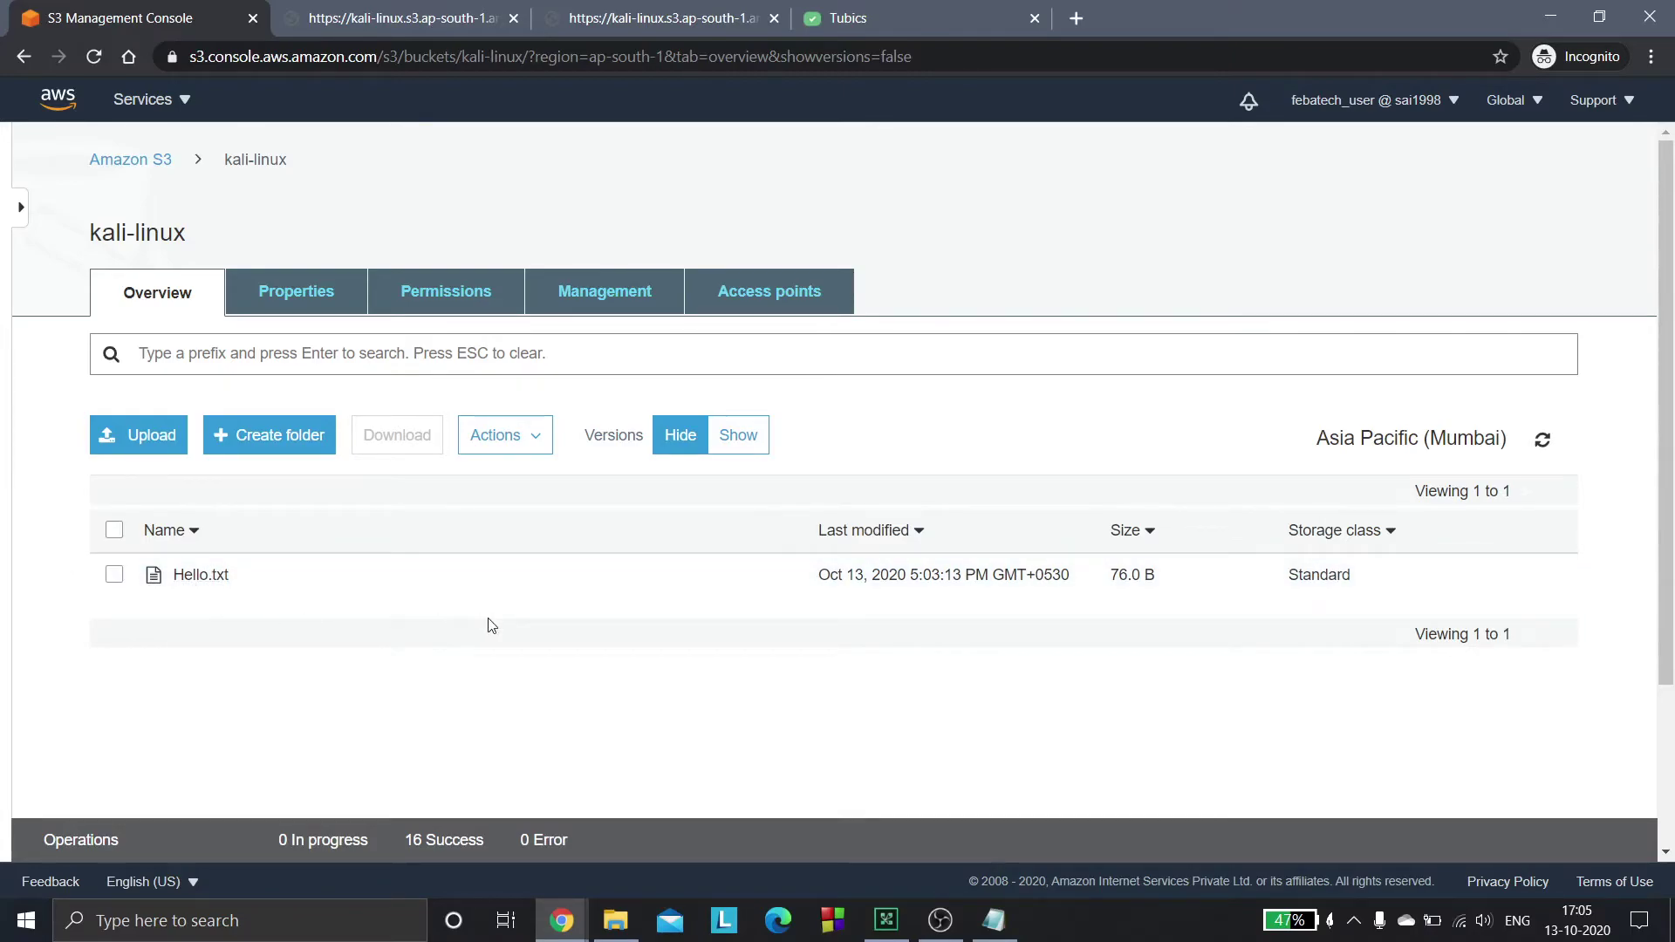
click(738, 435)
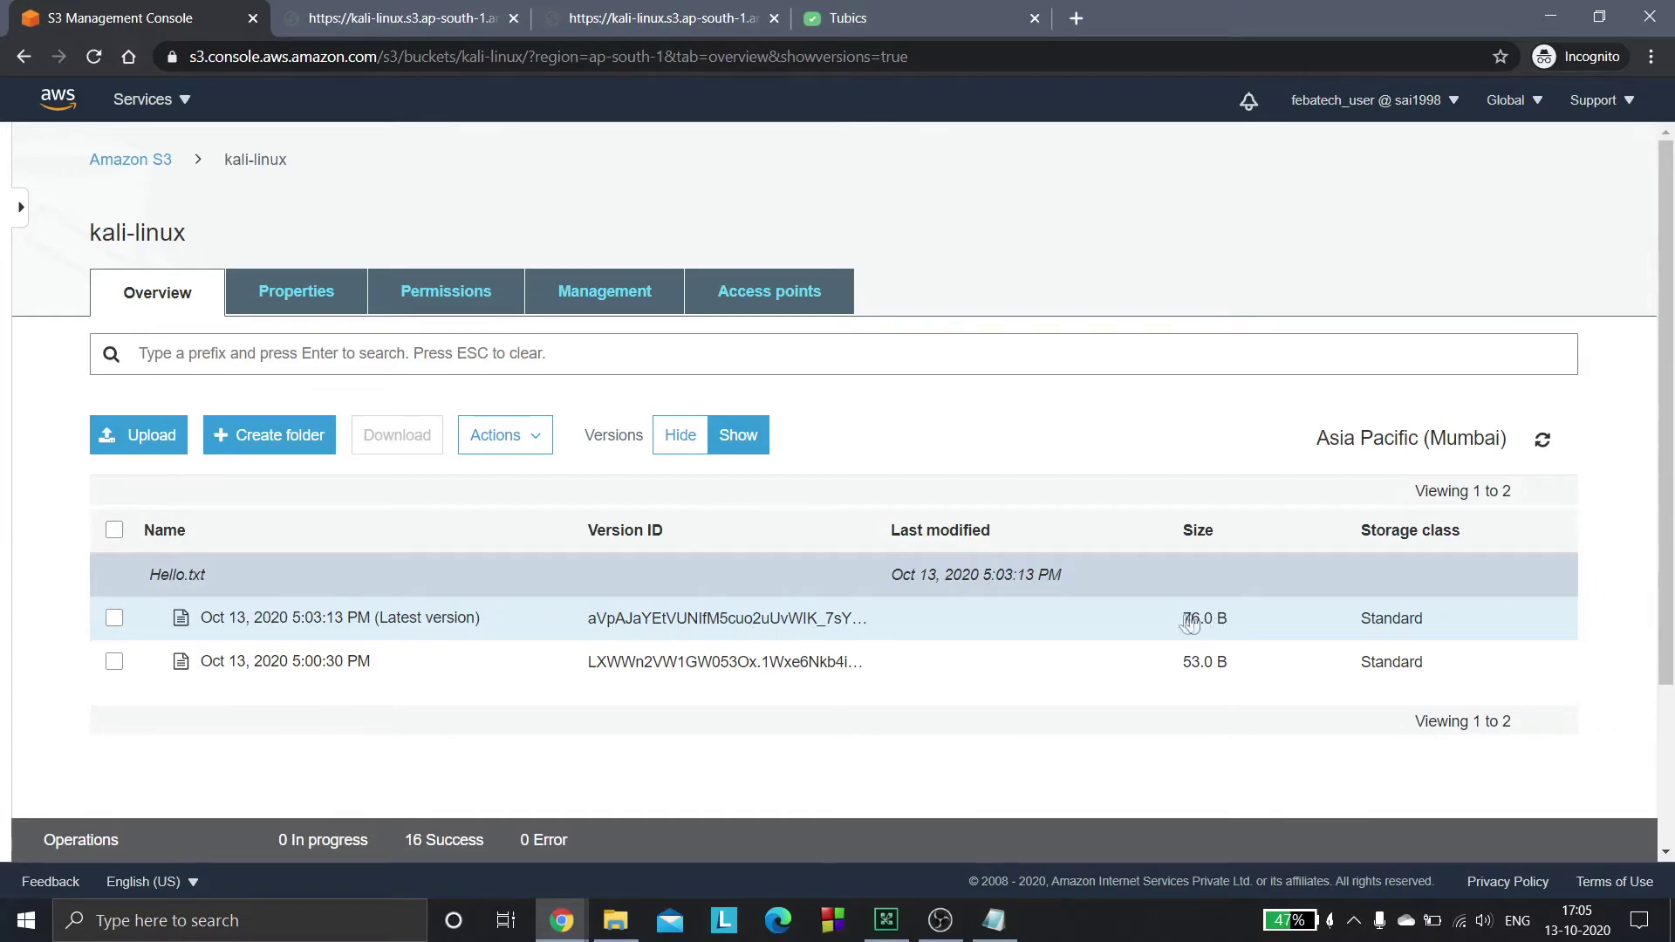
Step: Hide the versions in the kali-linux bucket and delete the Hello.txt object
click(681, 435)
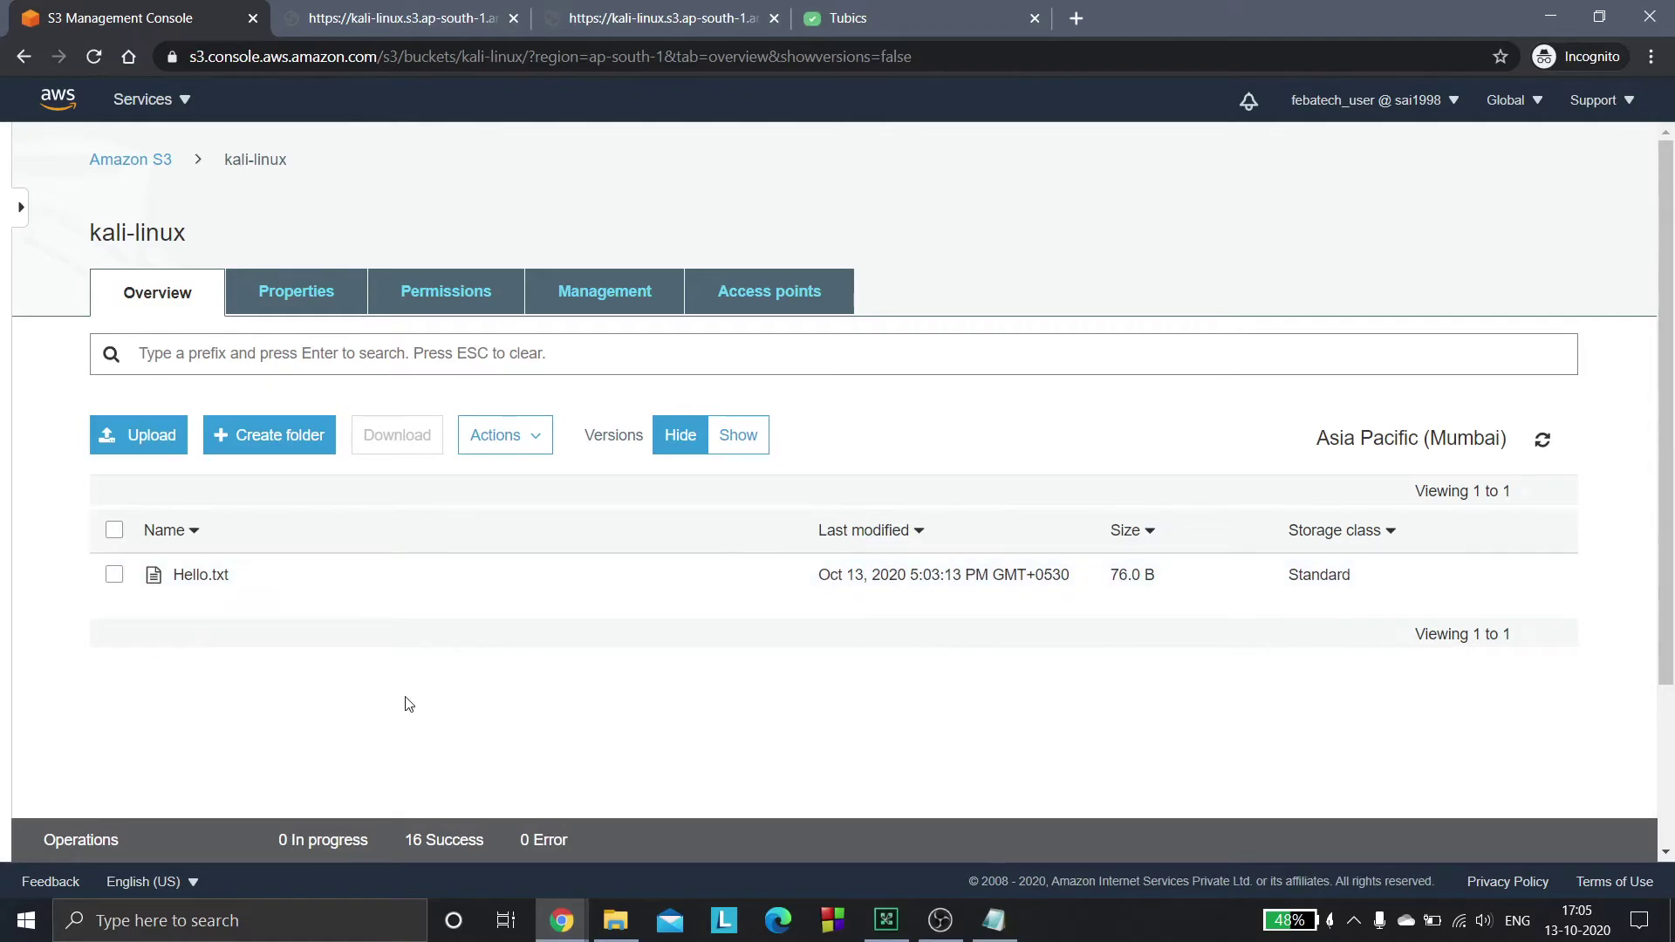
click(115, 575)
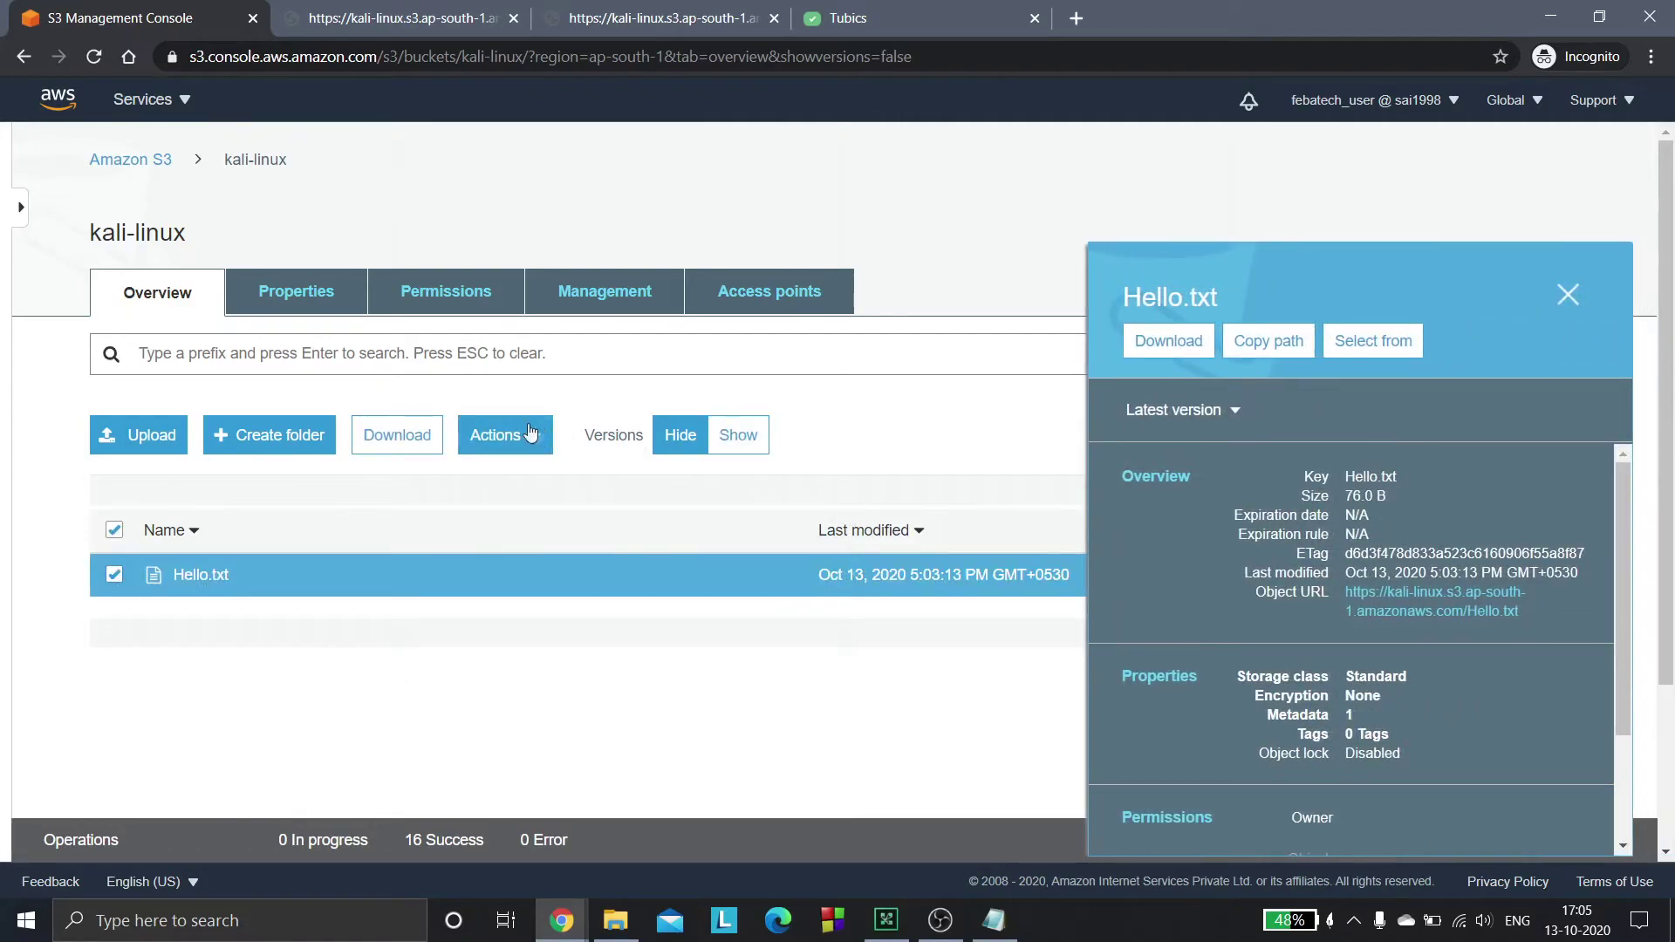
click(520, 433)
scroll(672, 559, down, 2)
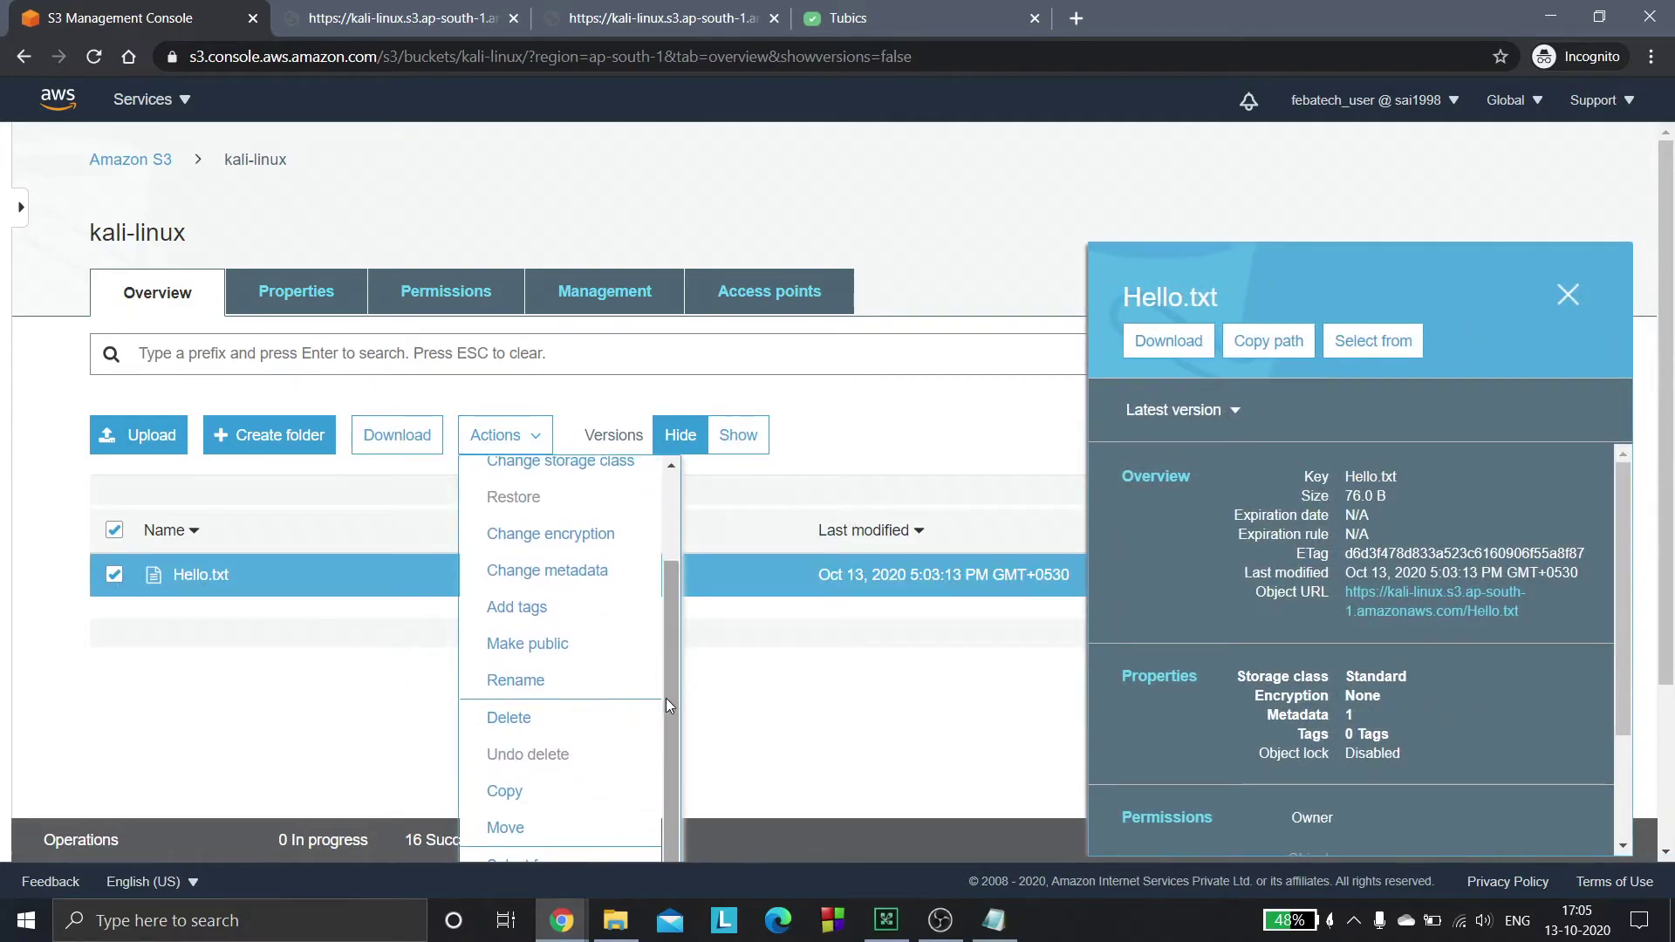
click(527, 718)
click(1134, 806)
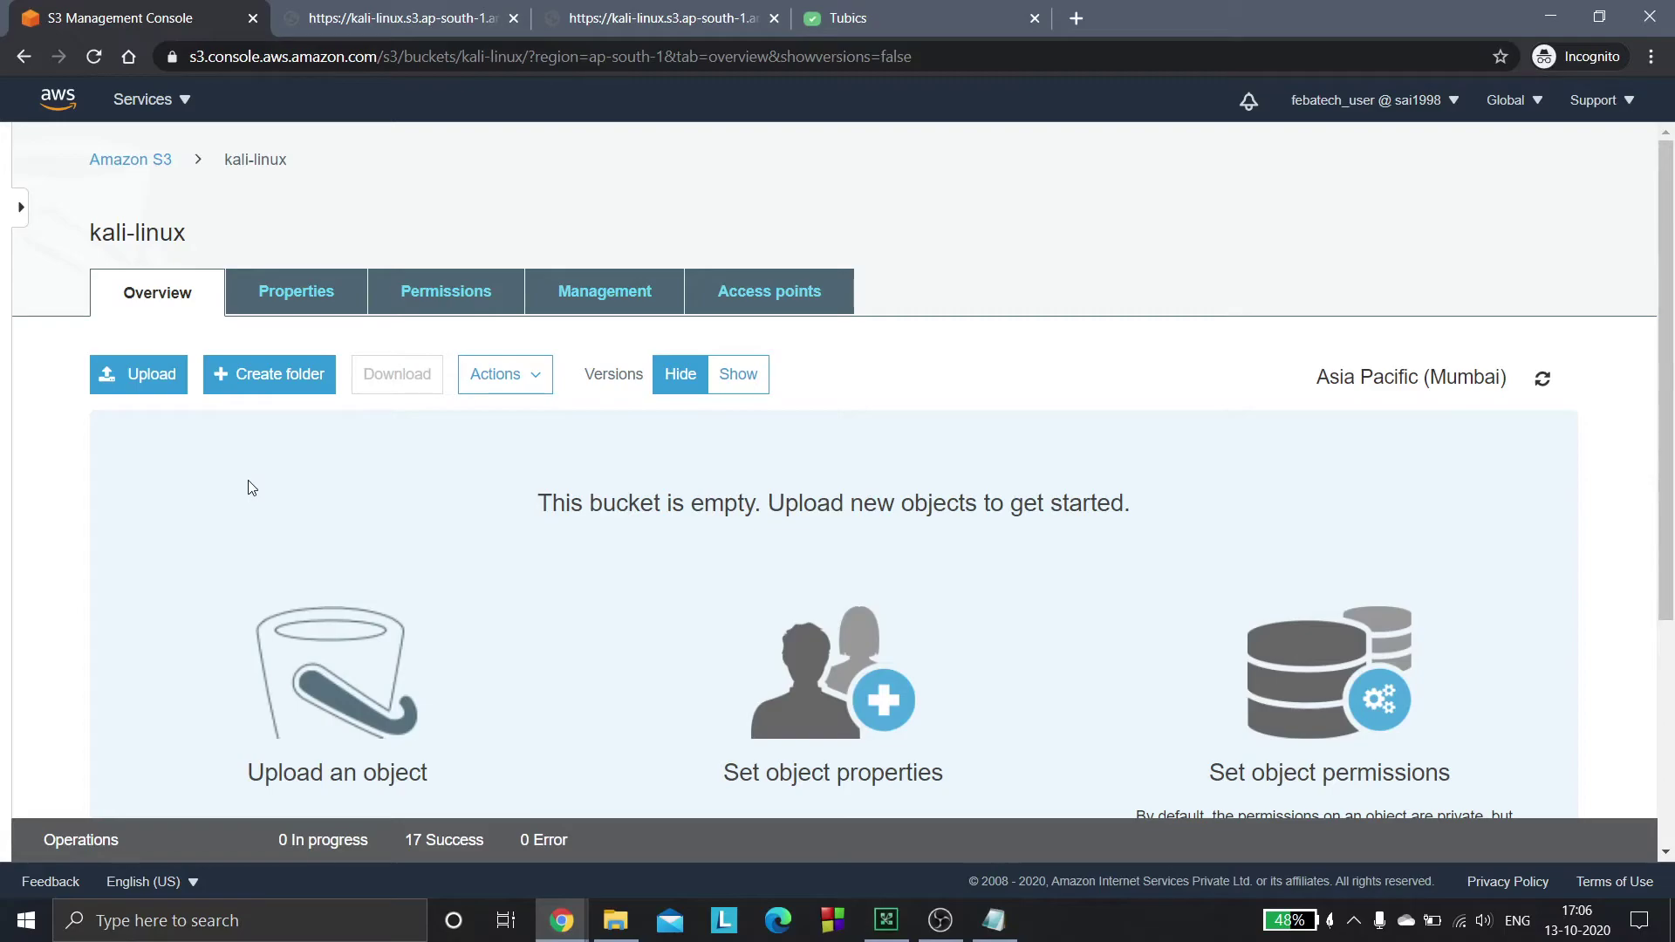
Step: Alternate between showing and hiding versions to examine what remains of the deleted Hello.txt
click(744, 375)
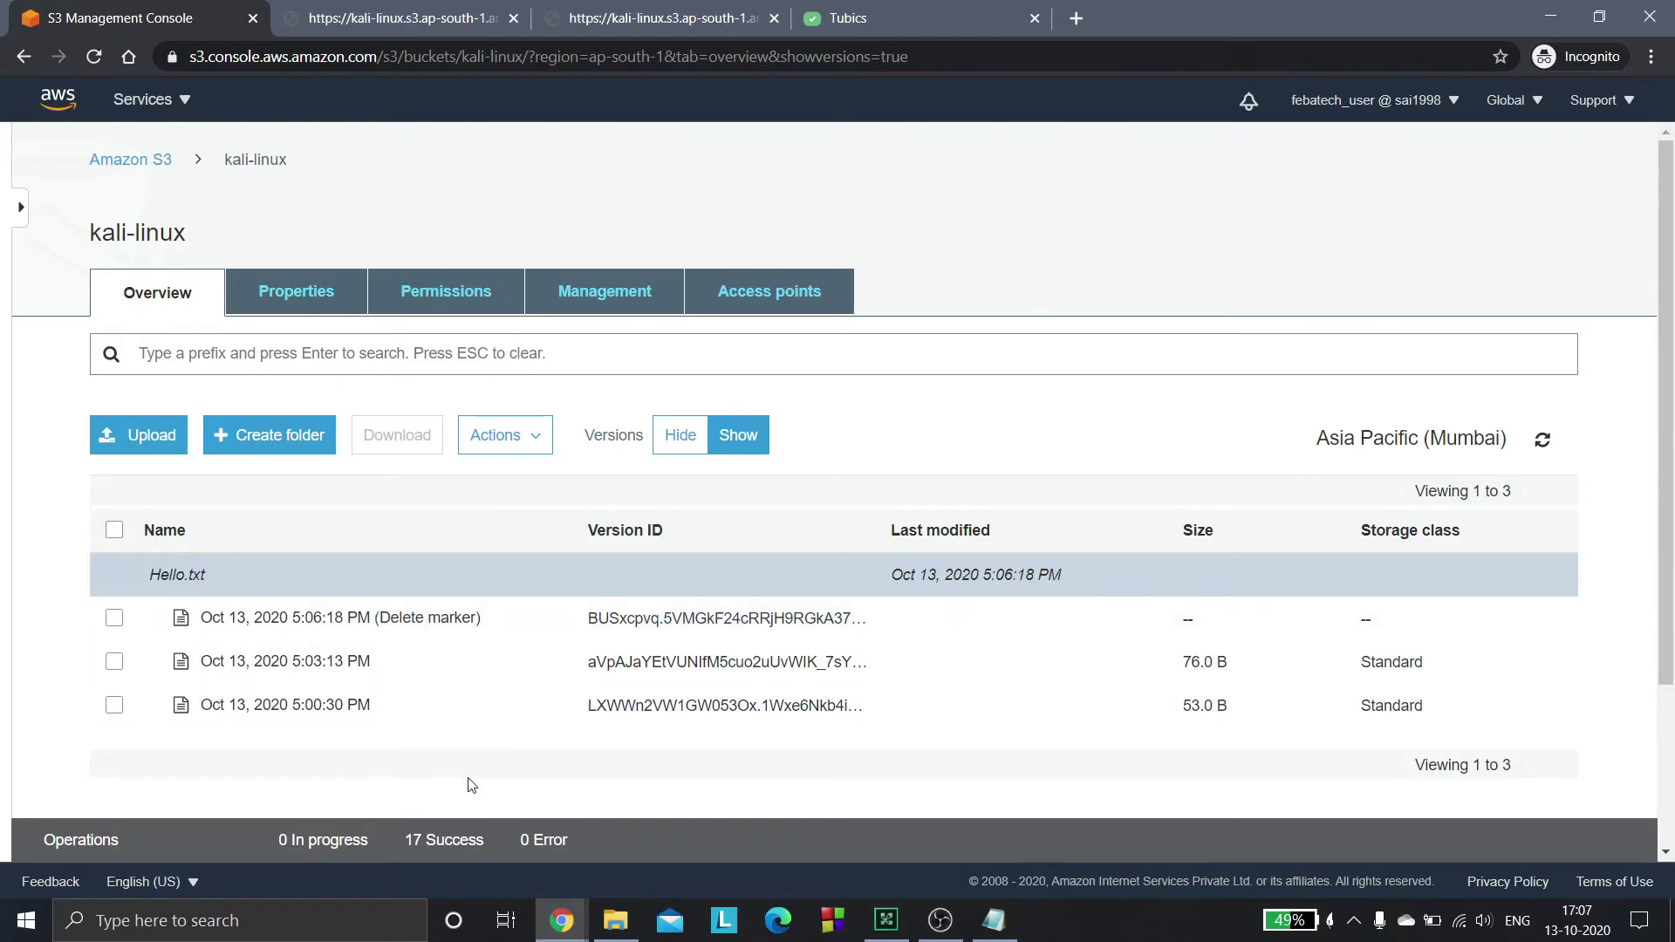
click(680, 435)
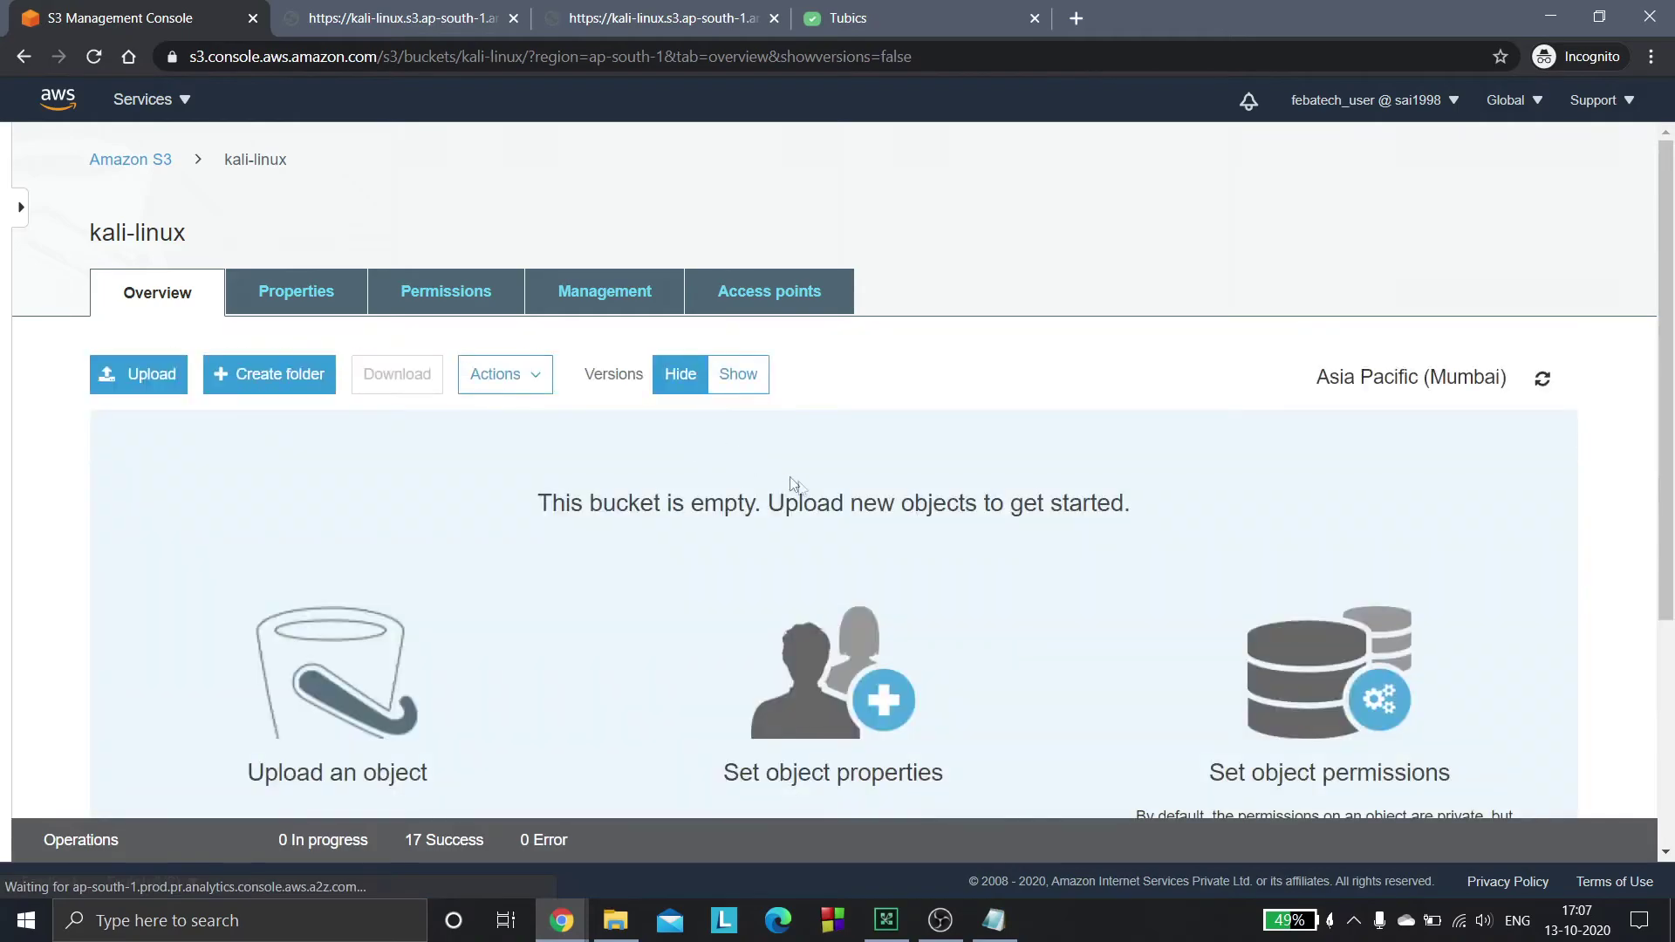
click(735, 375)
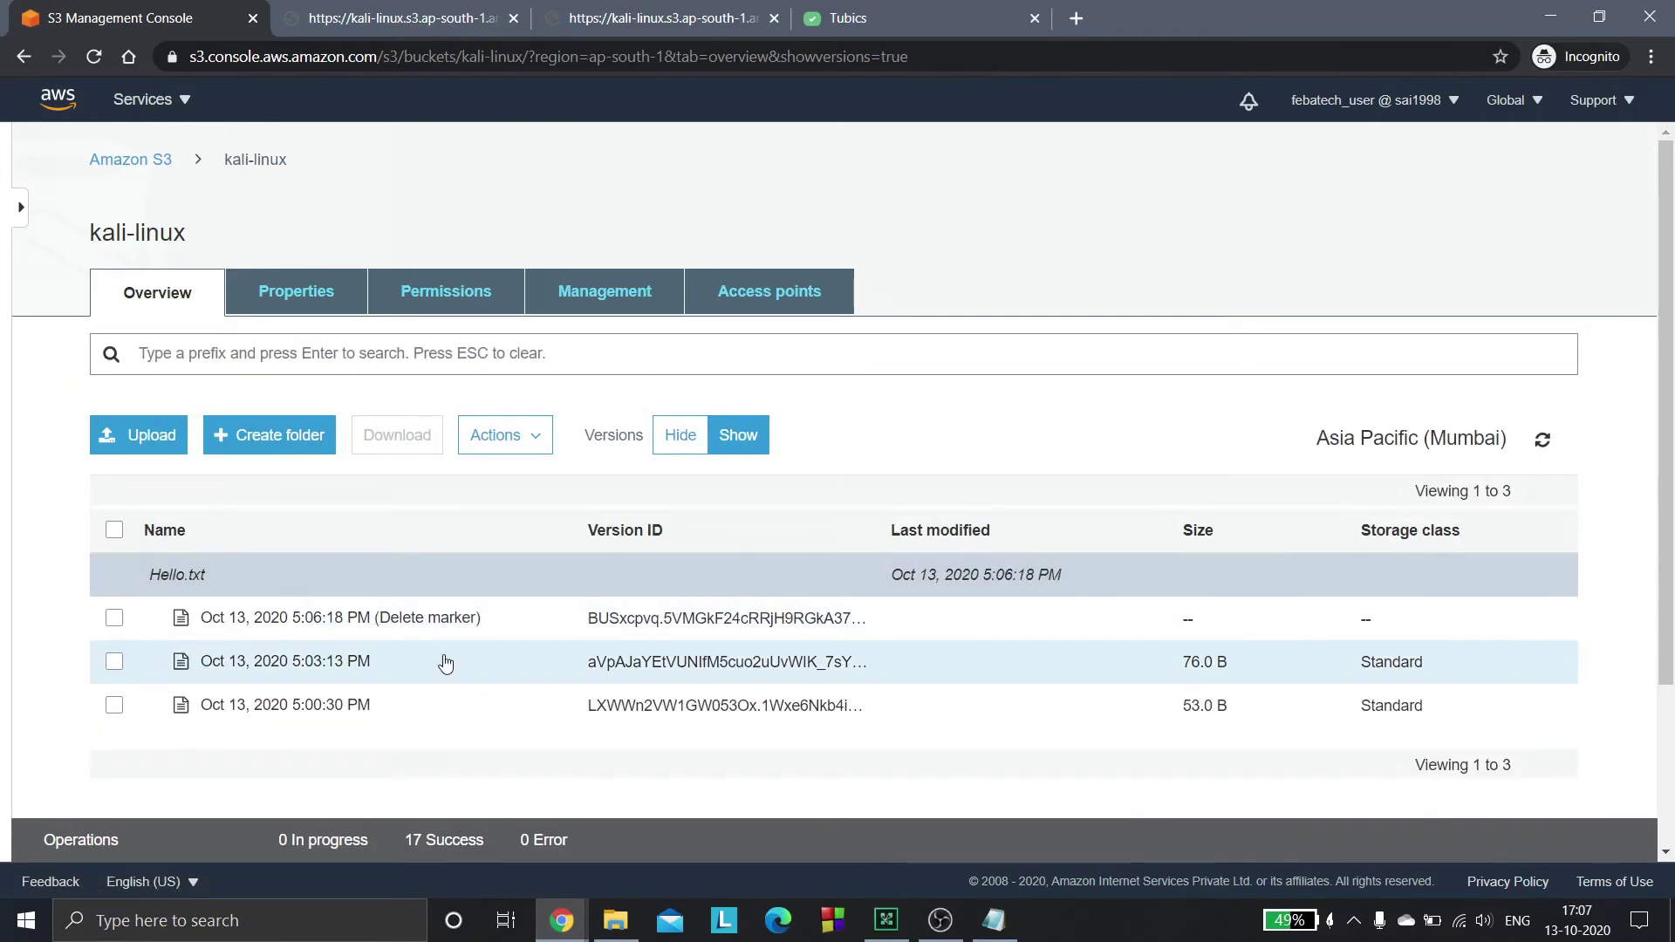
Step: Delete the delete marker of Hello.txt and check the bucket's object list with versions hidden
click(114, 619)
click(506, 435)
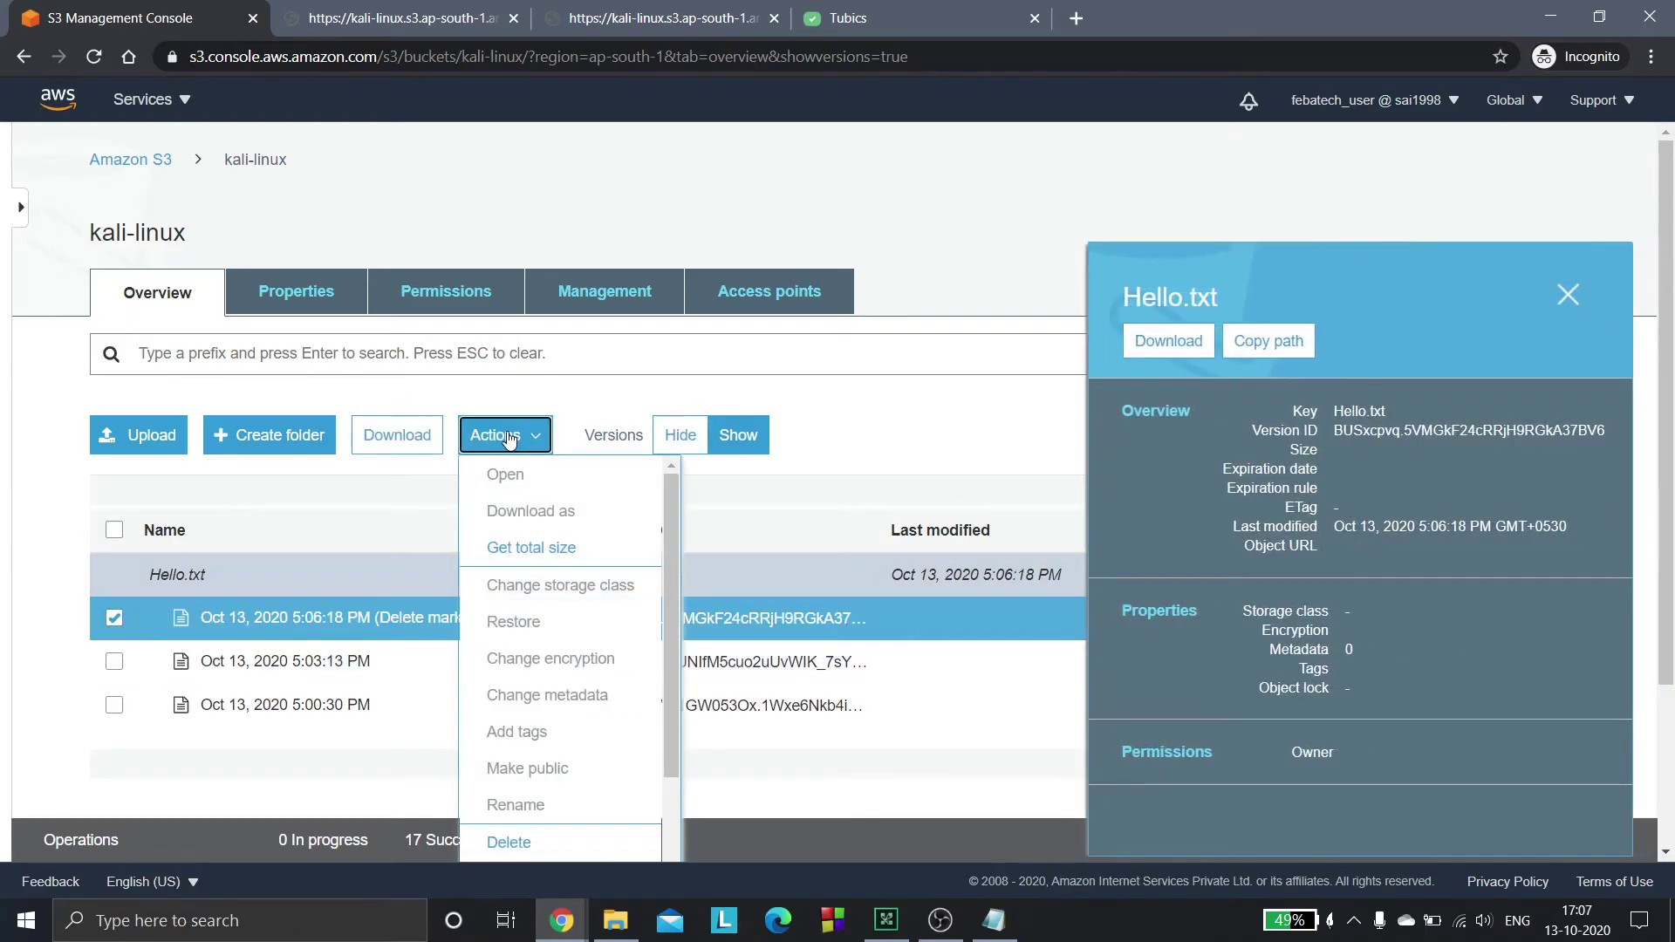
scroll(664, 604, down, 3)
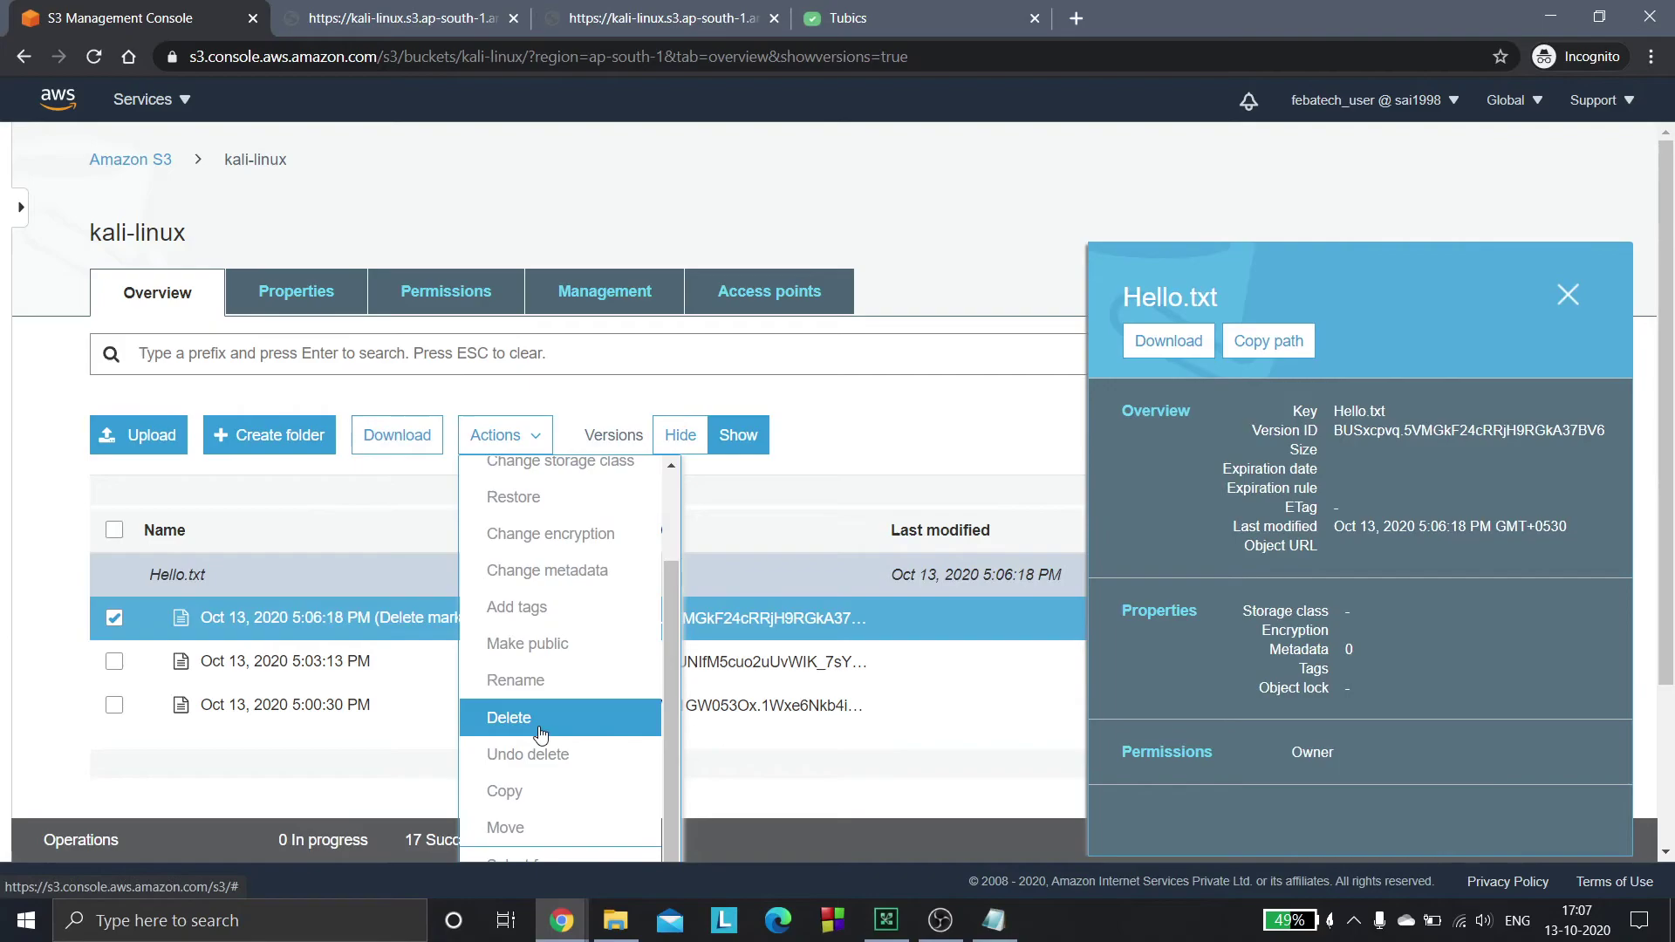
click(541, 733)
click(1148, 810)
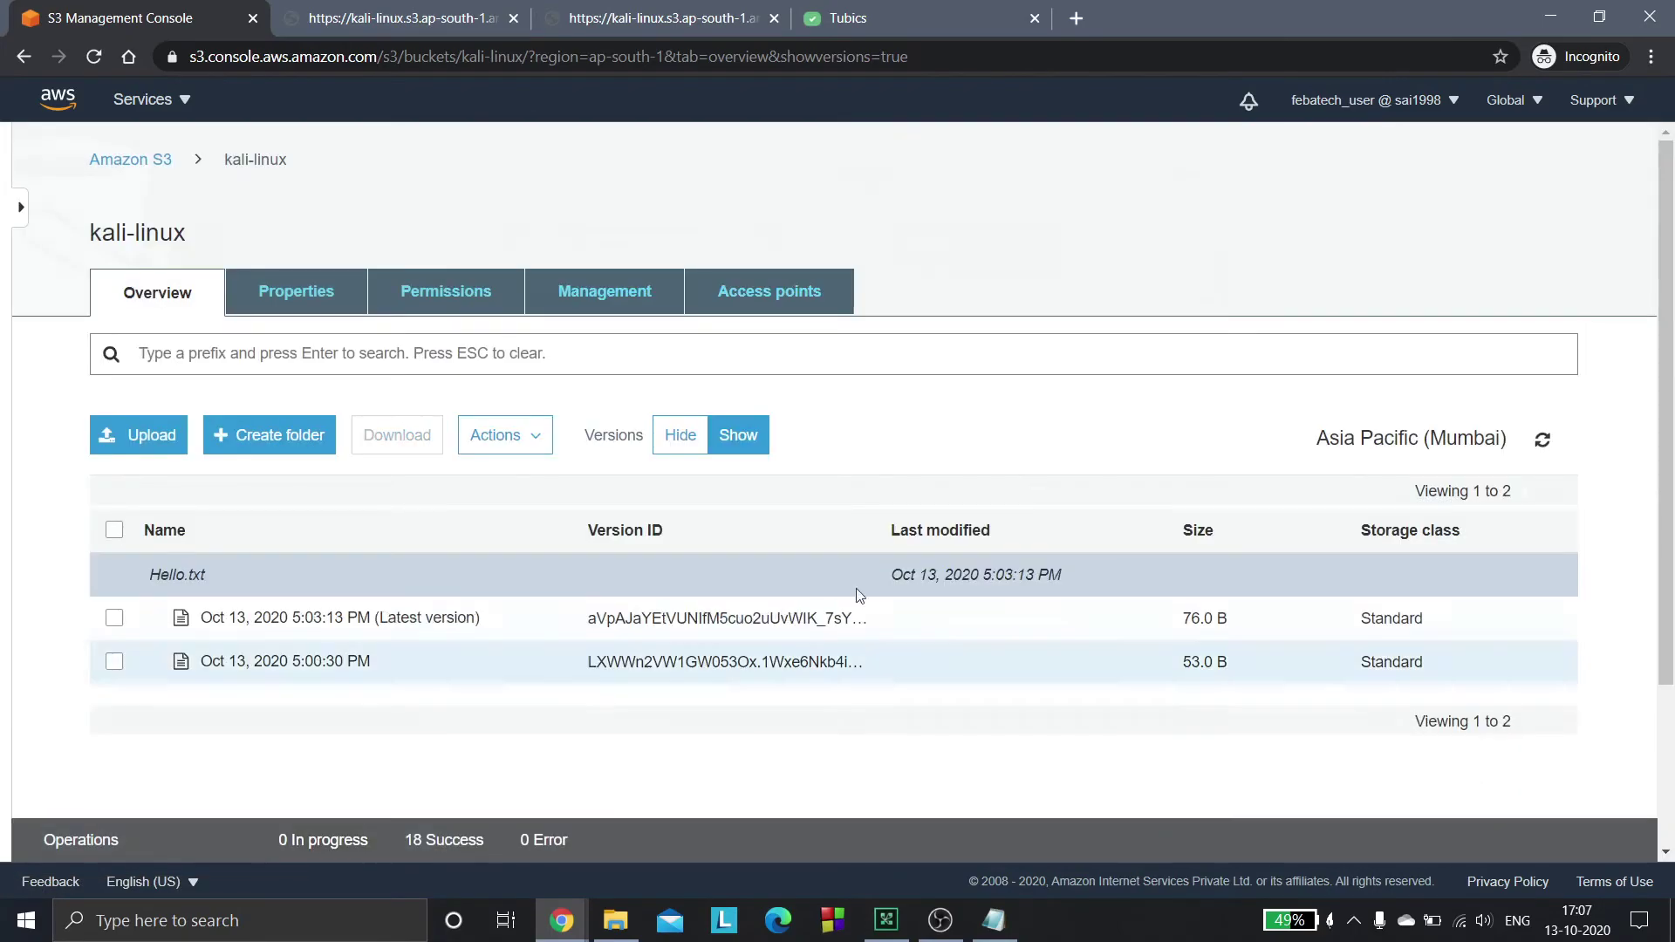
click(672, 433)
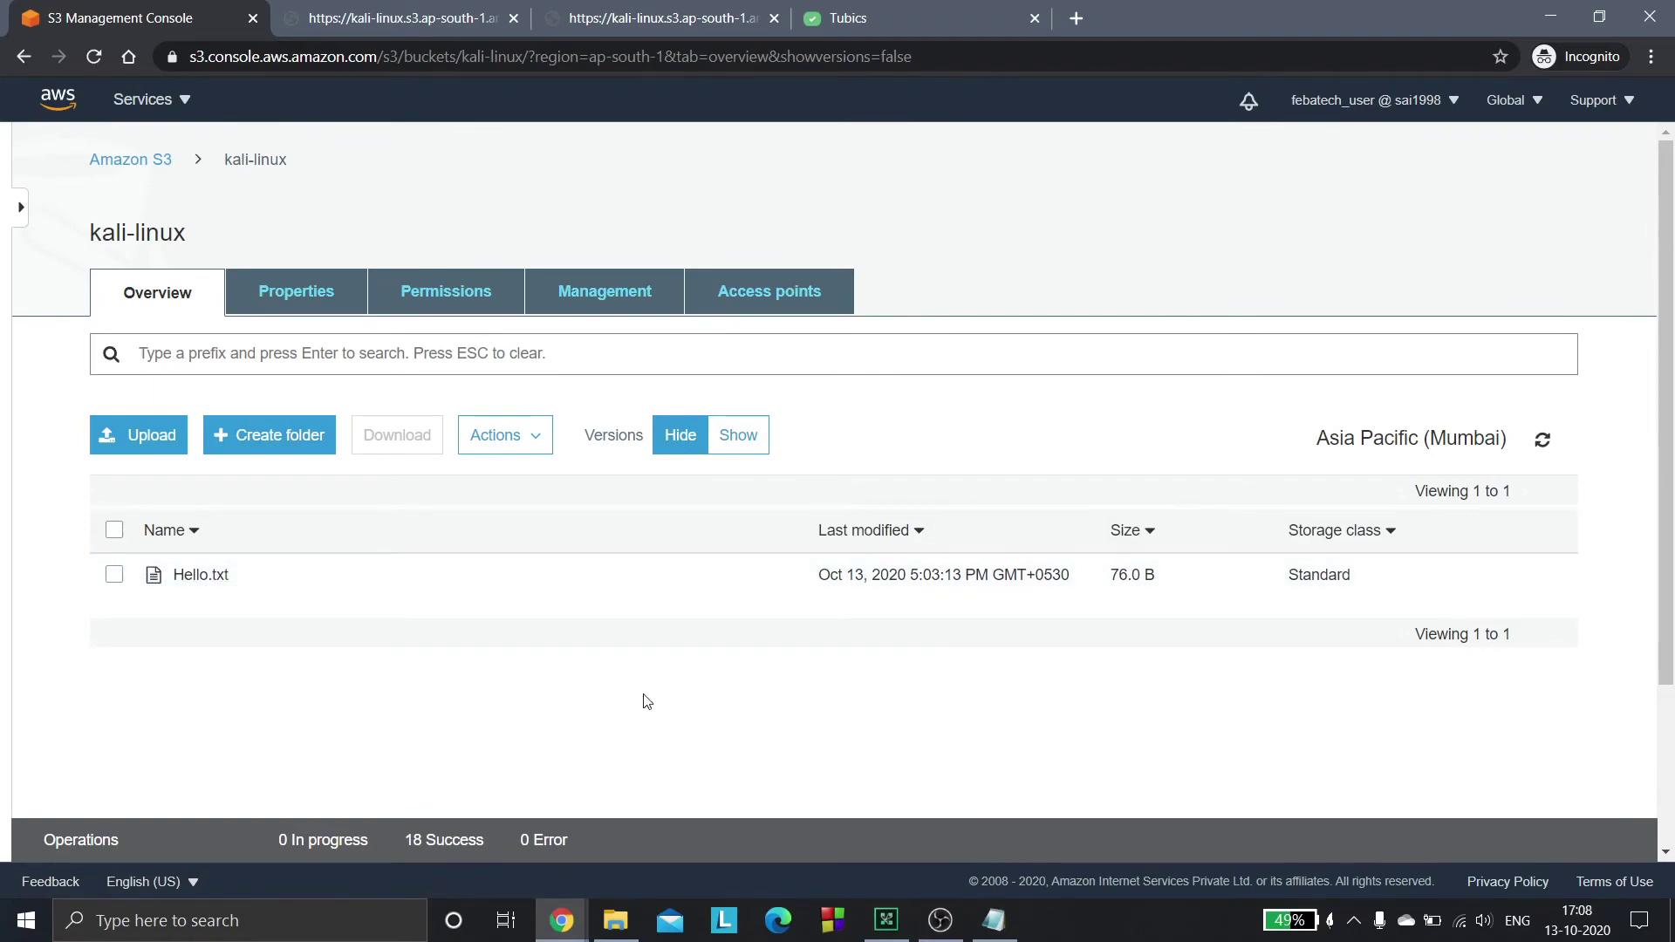
Step: Show the versions again and permanently delete both remaining versions of Hello.txt
click(737, 439)
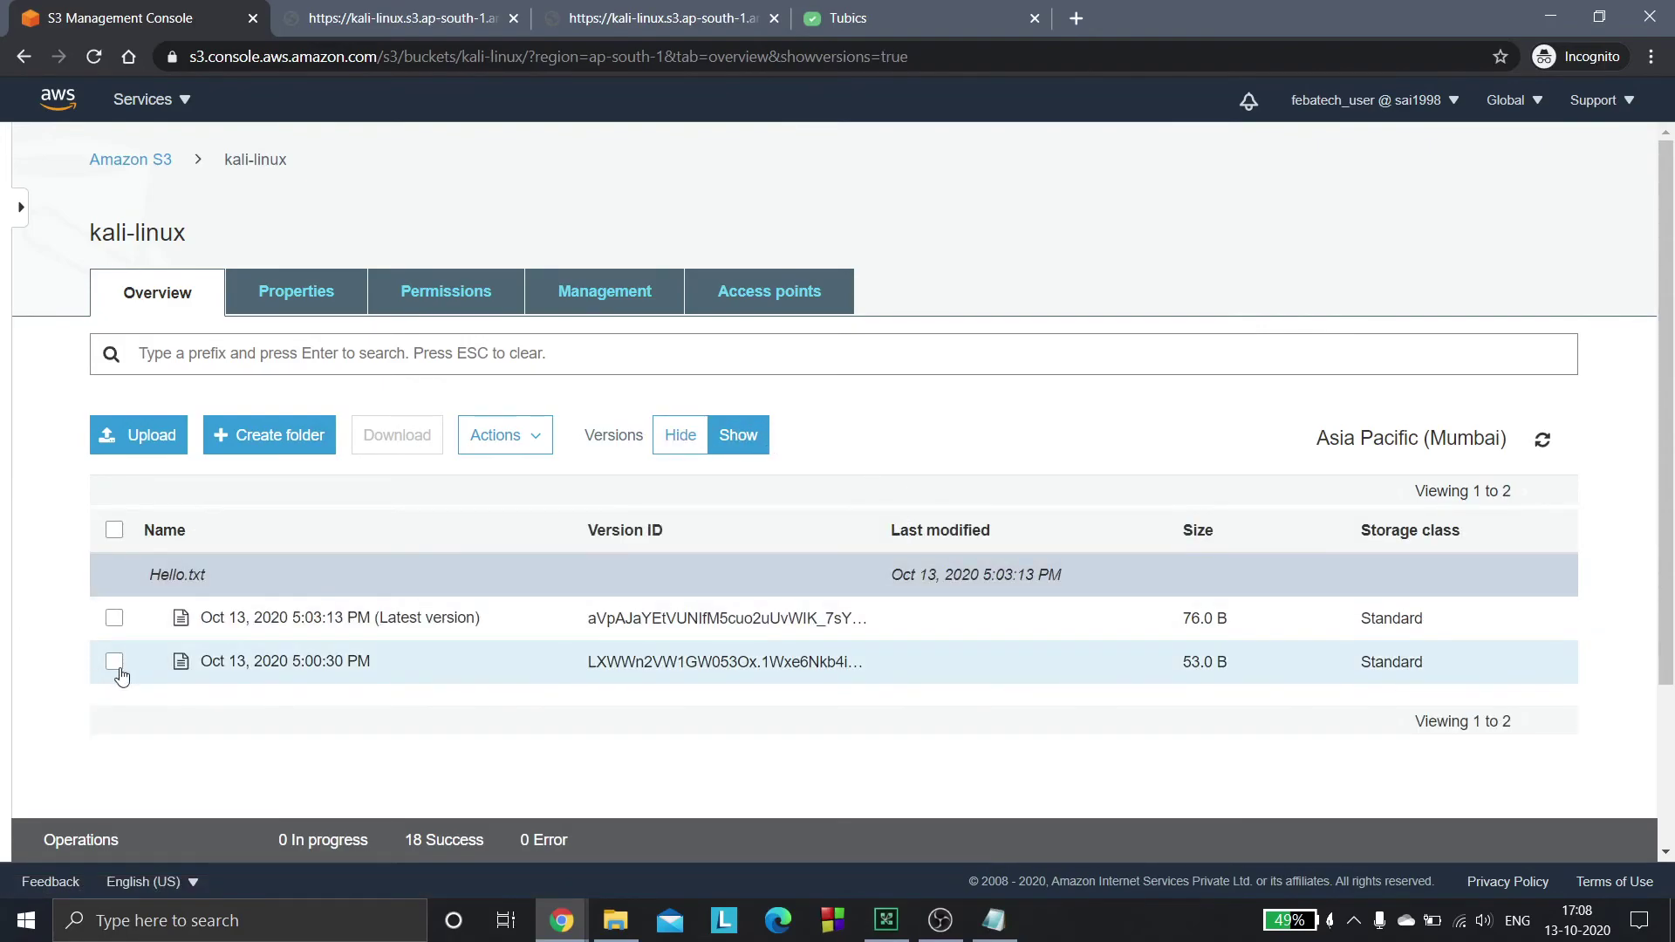
click(116, 665)
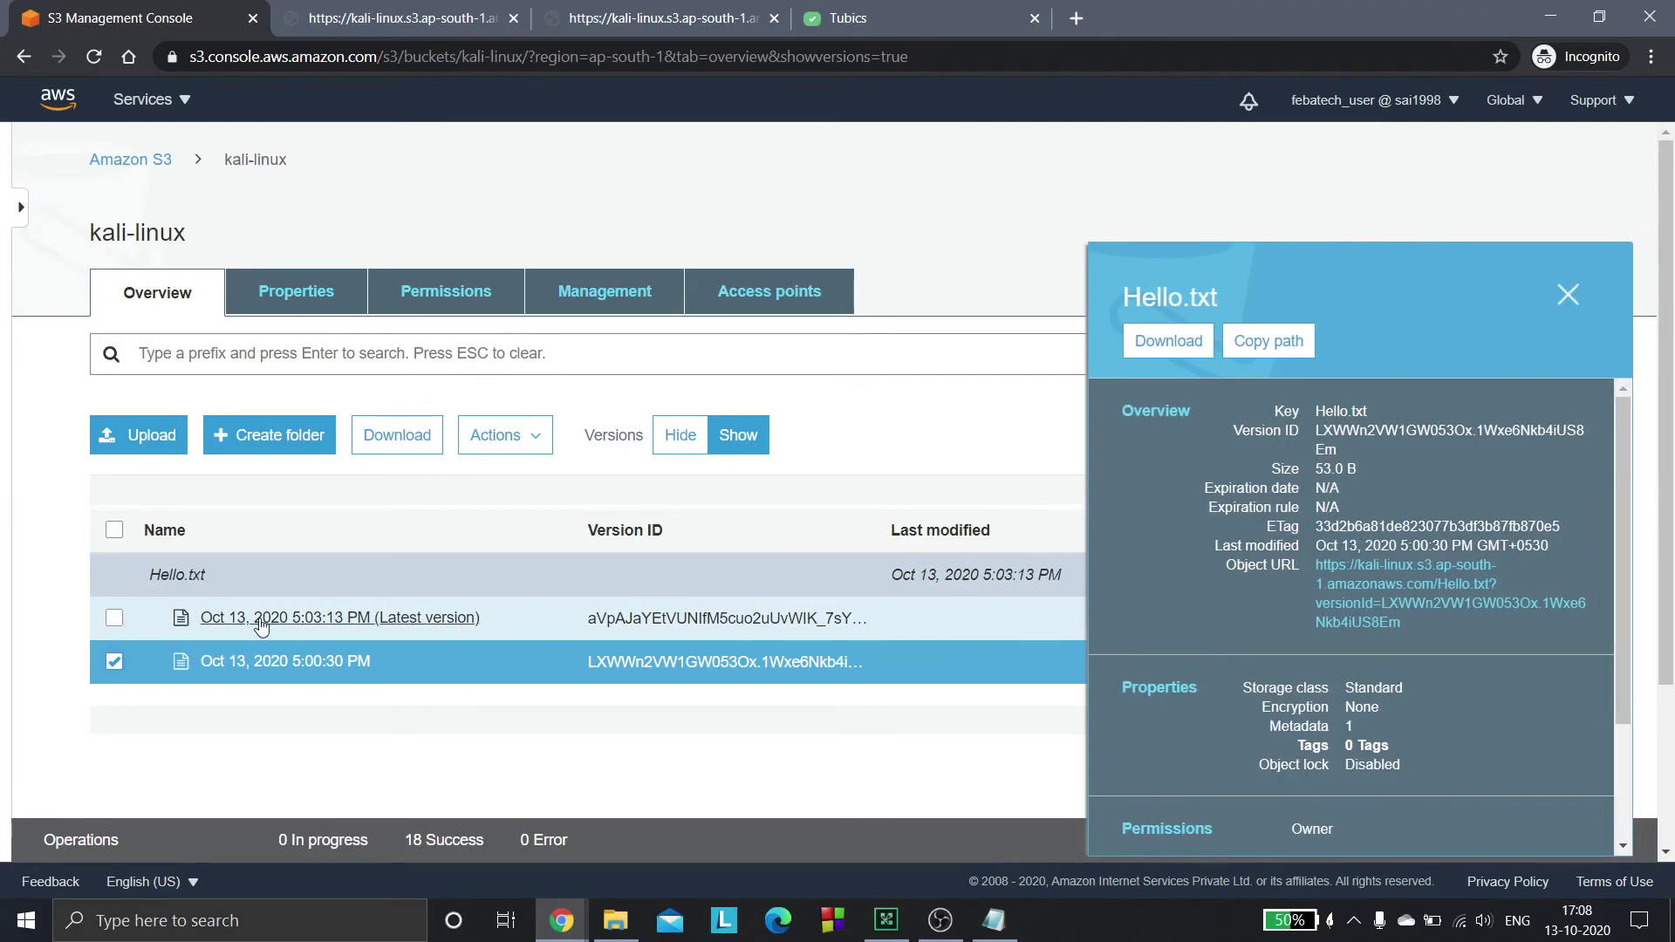
click(114, 618)
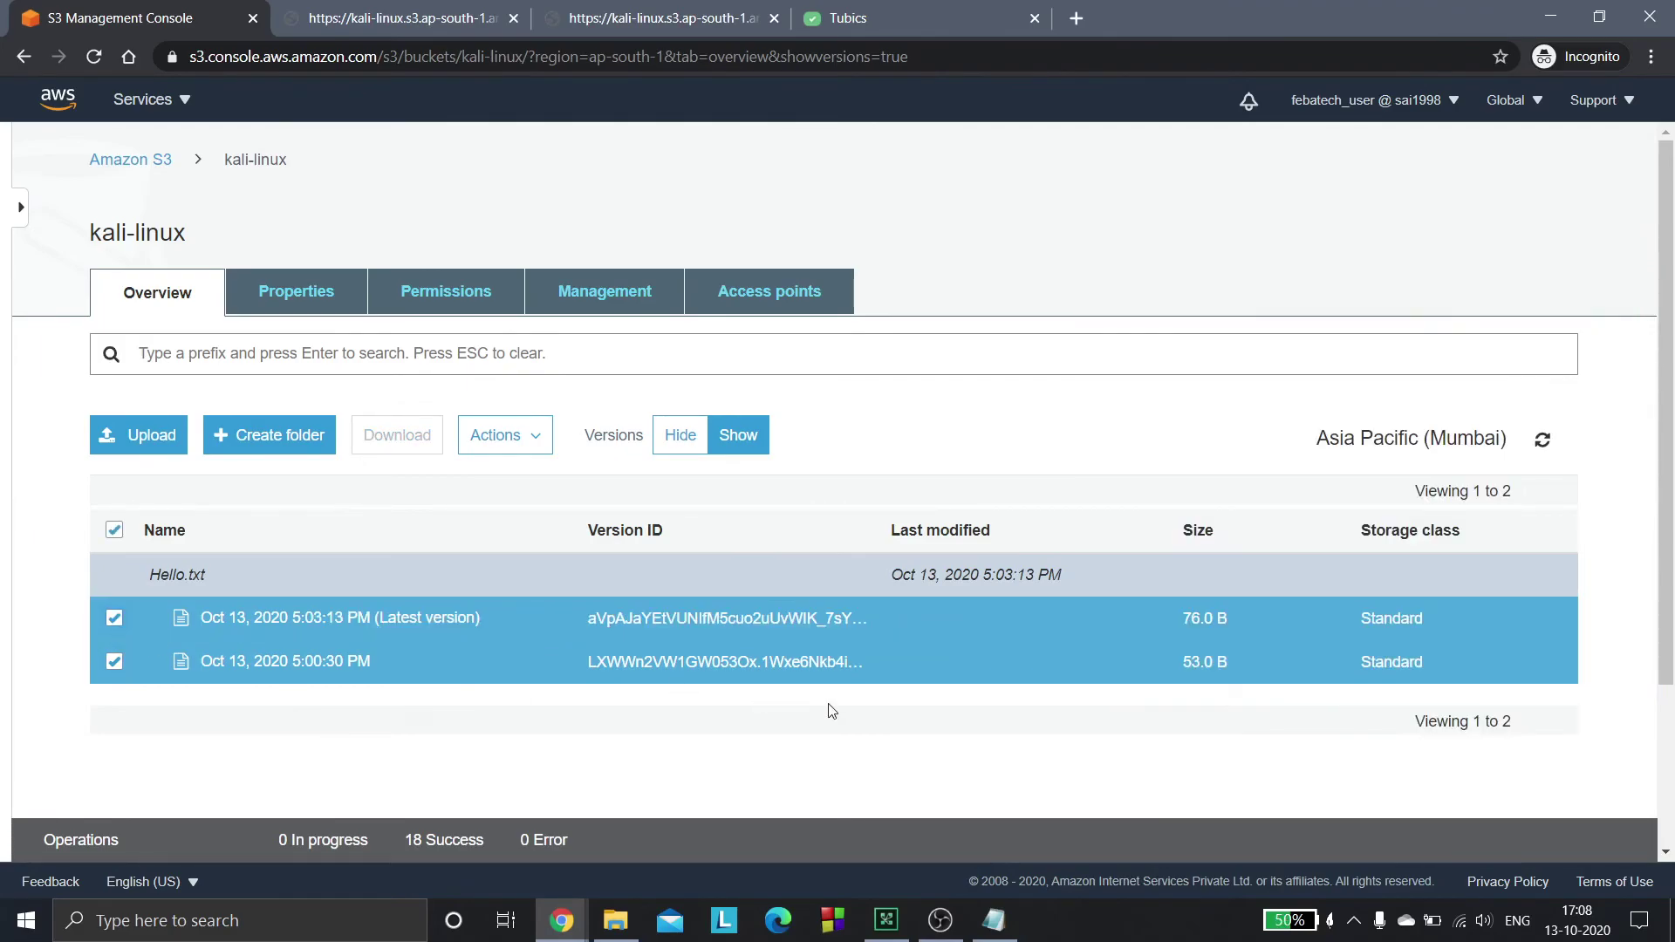
click(530, 452)
drag(672, 500, 663, 654)
click(567, 720)
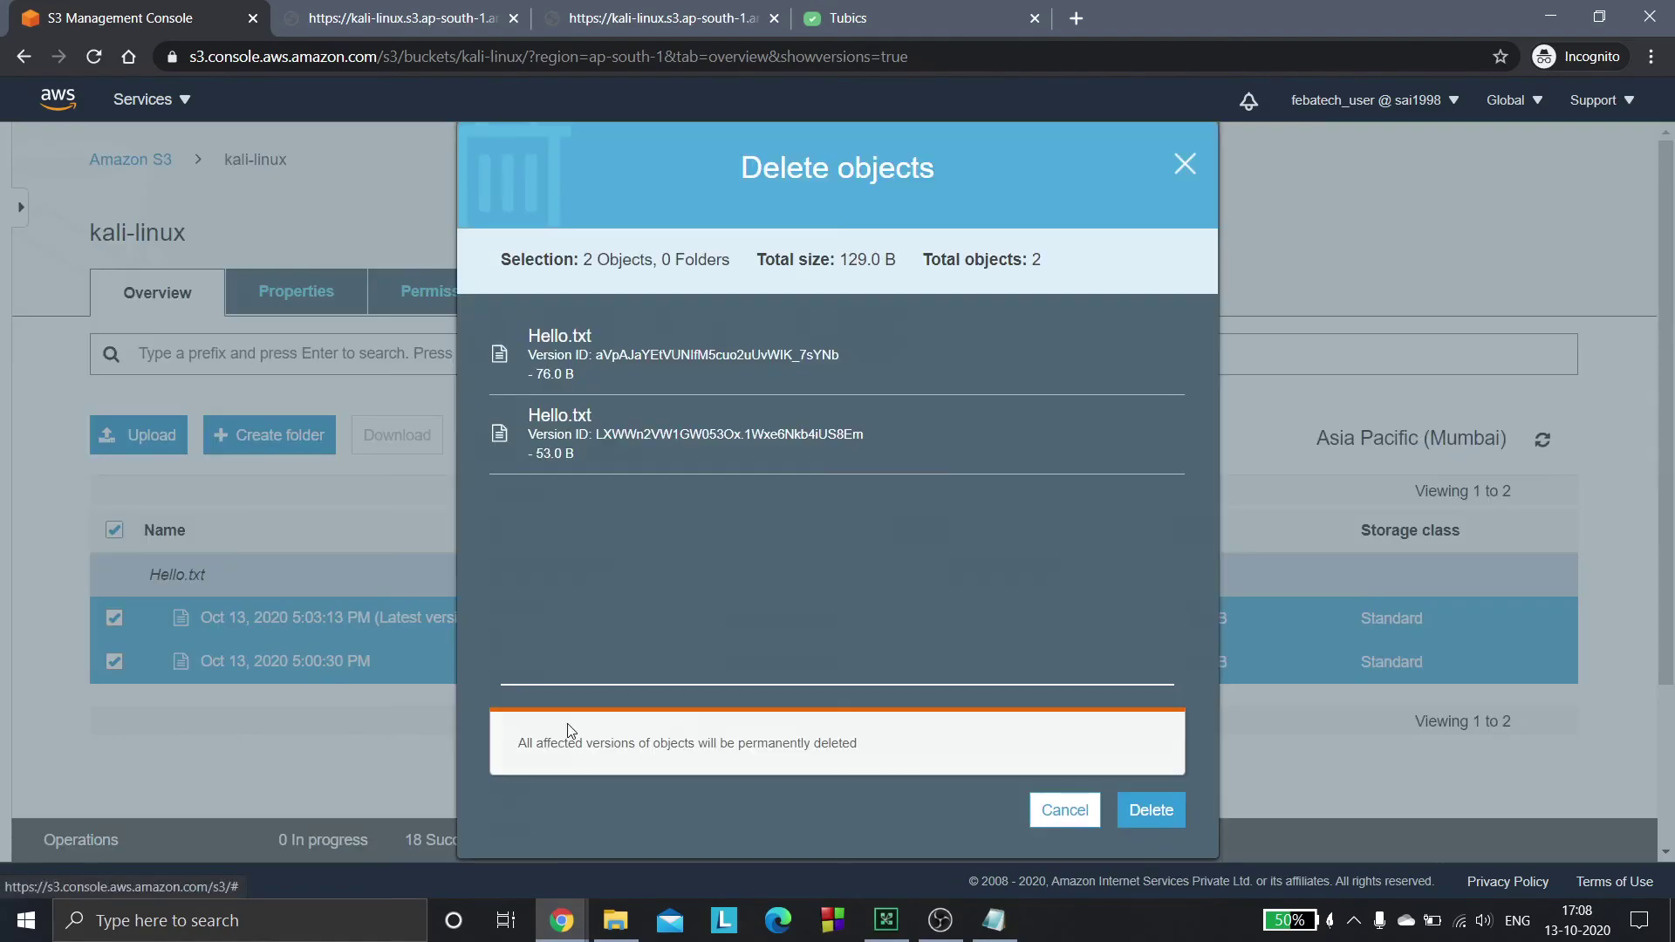
click(1132, 803)
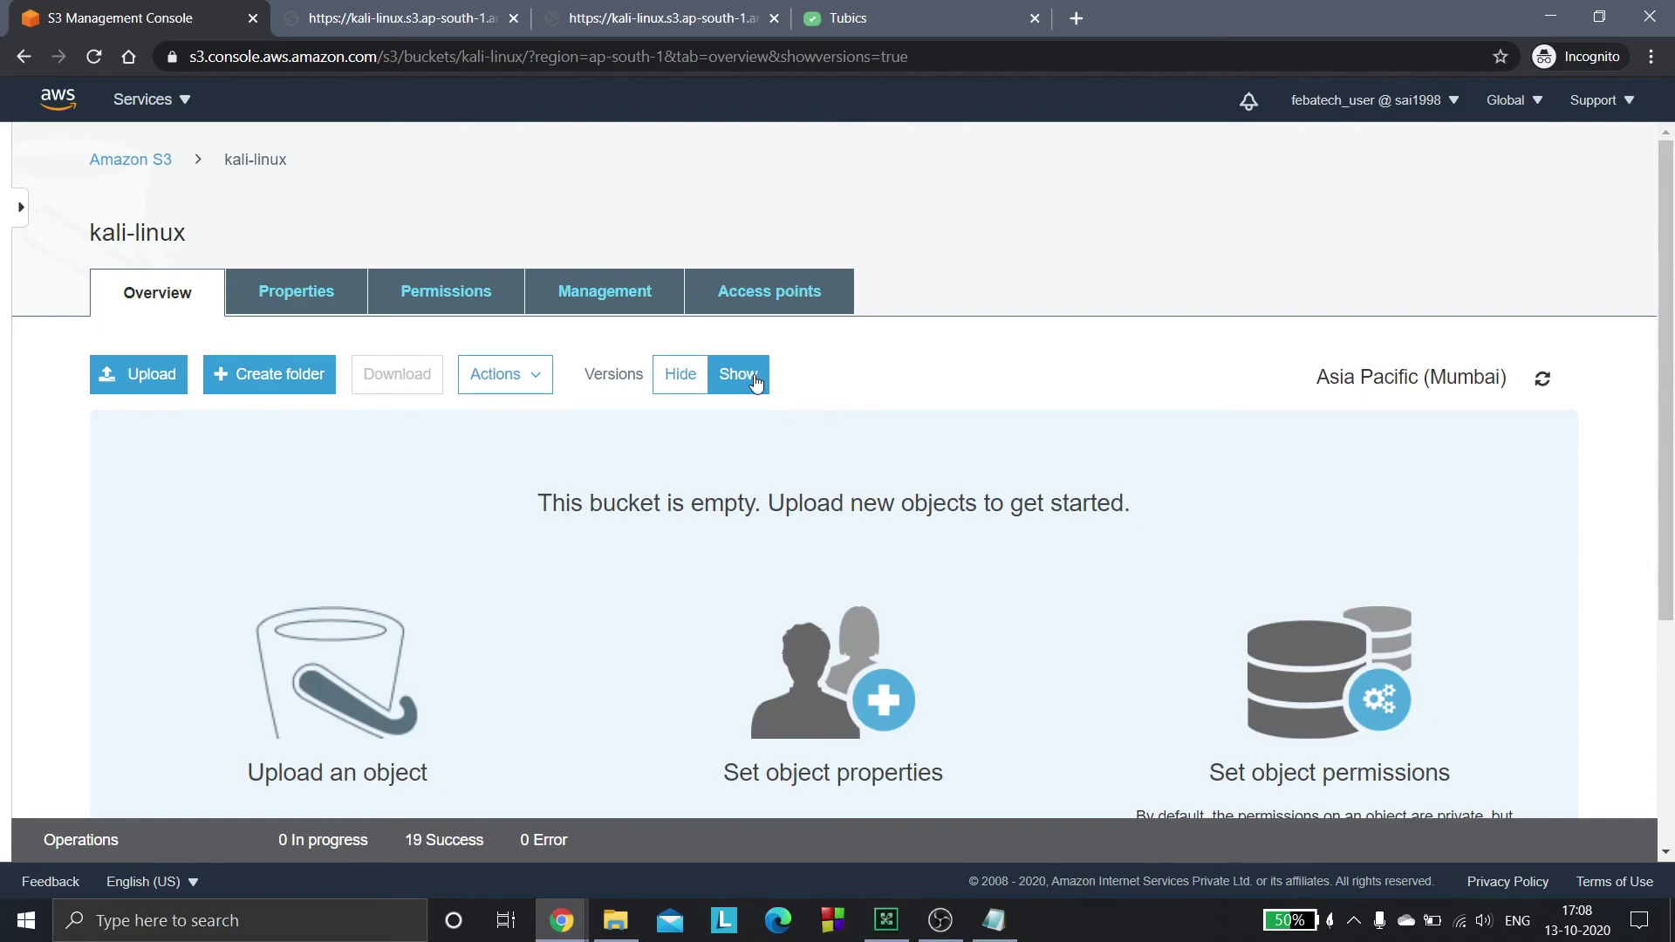
Step: Switch the bucket's version display between hidden and shown repeatedly to check for leftover objects or versions
click(681, 375)
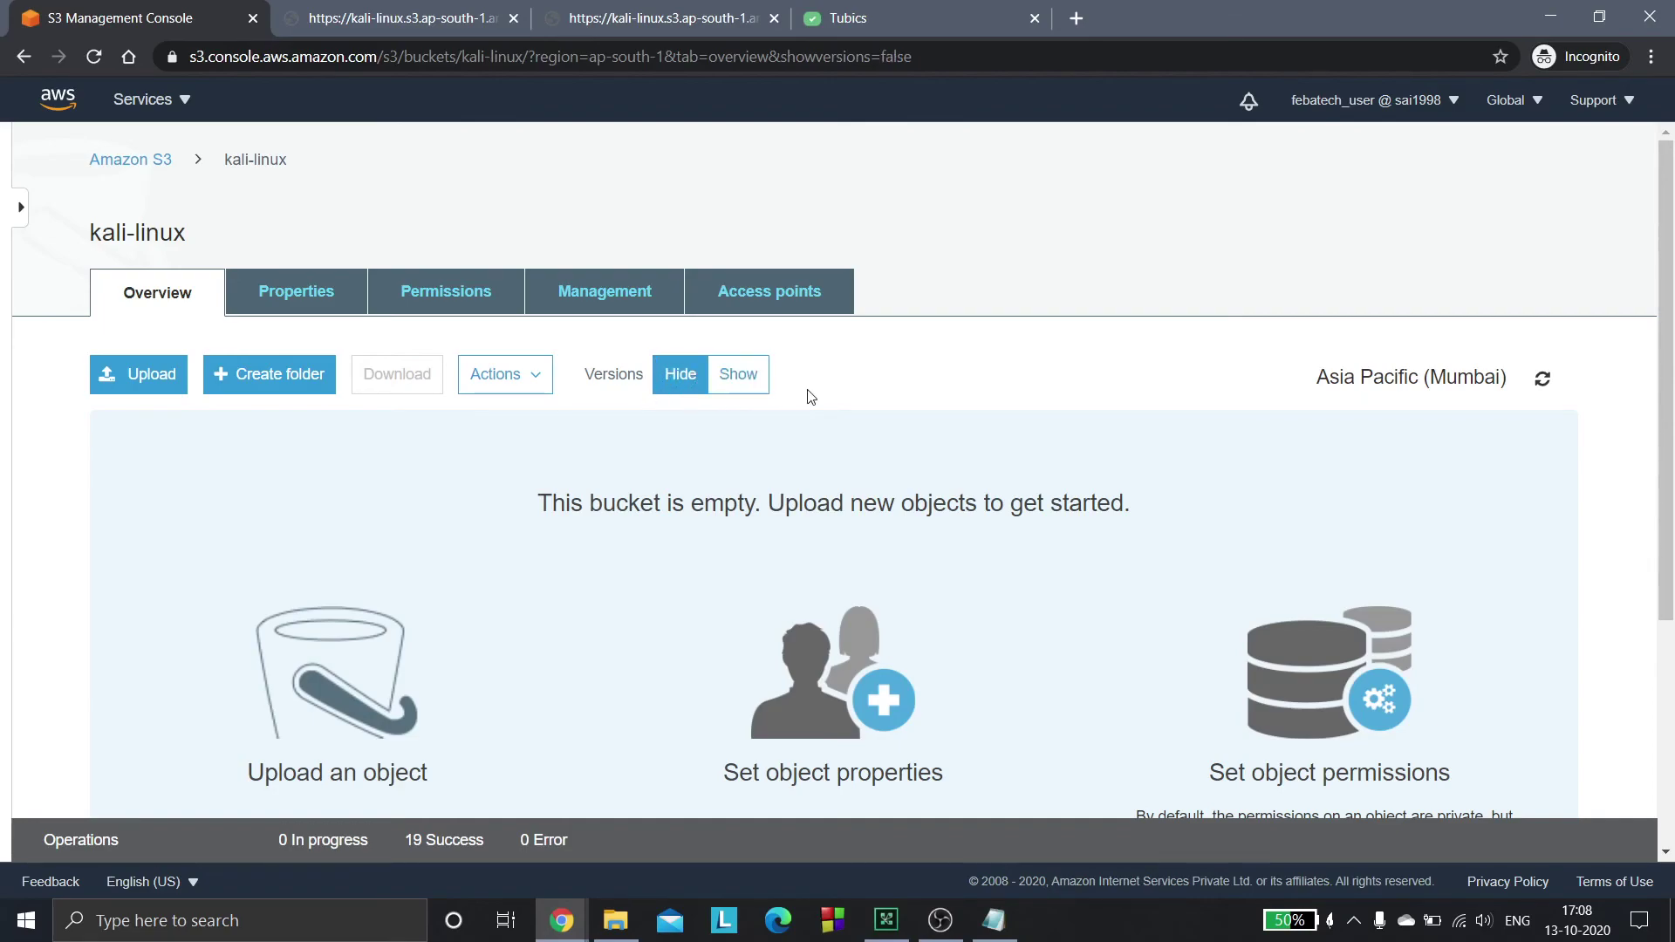
click(738, 375)
click(691, 377)
click(740, 377)
click(678, 382)
click(757, 377)
click(690, 373)
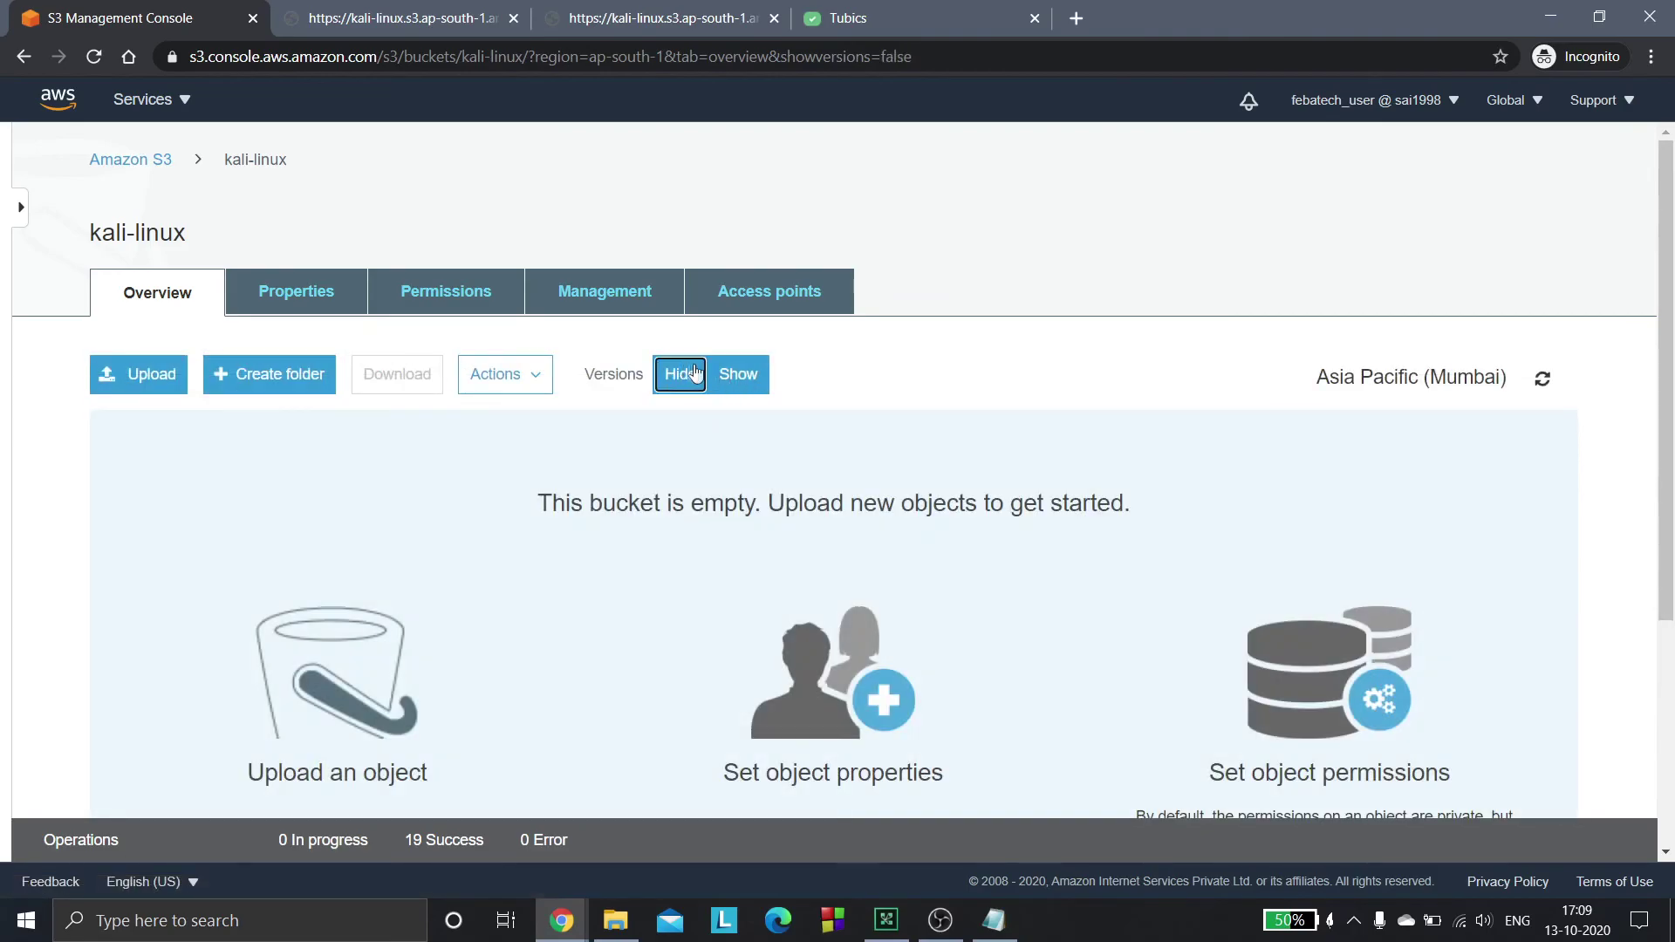
click(740, 376)
click(680, 375)
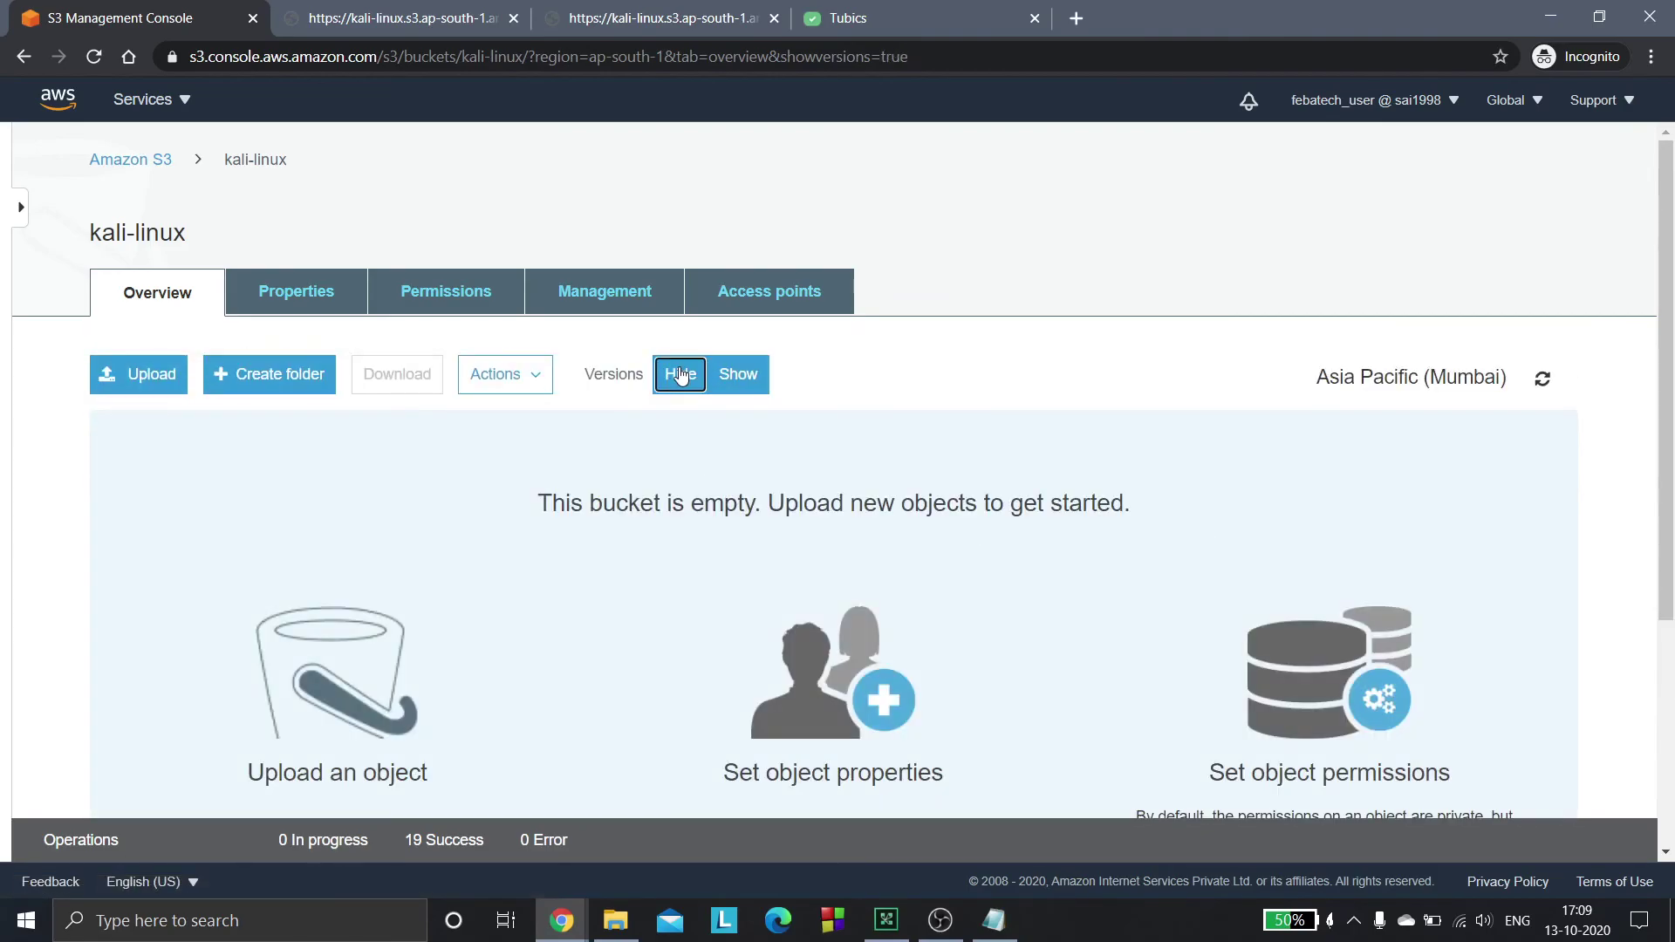